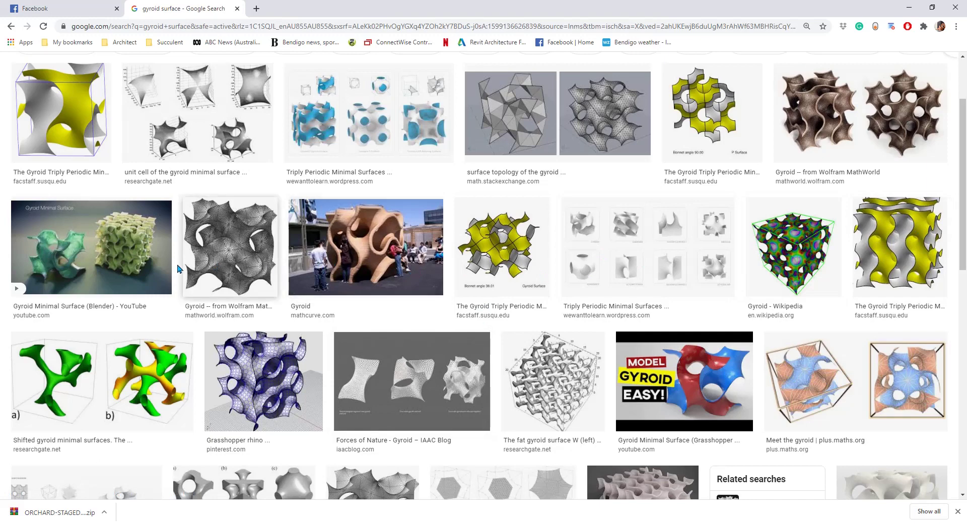
Step: Look over the gyroid reference images, then switch to Revit and examine the finished gyroid family from several angles
{"action": "scroll", "coordinate": [63, 260], "scroll_direction": "up", "scroll_amount": 2}
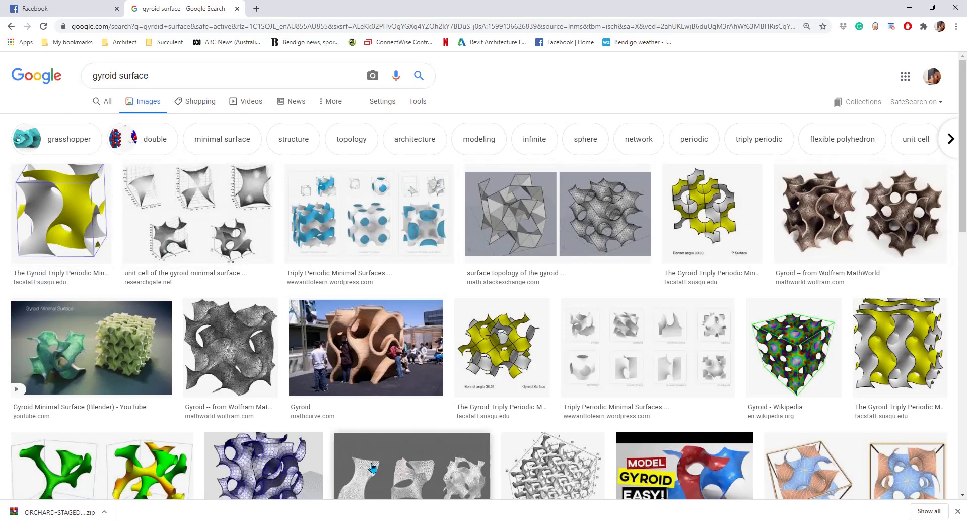
{"action": "key", "text": "alt+Tab"}
{"action": "middle_click_drag", "start_coordinate": [366, 443], "coordinate": [579, 393], "text": "shift"}
{"action": "middle_click_drag", "start_coordinate": [673, 396], "coordinate": [600, 288], "text": "shift"}
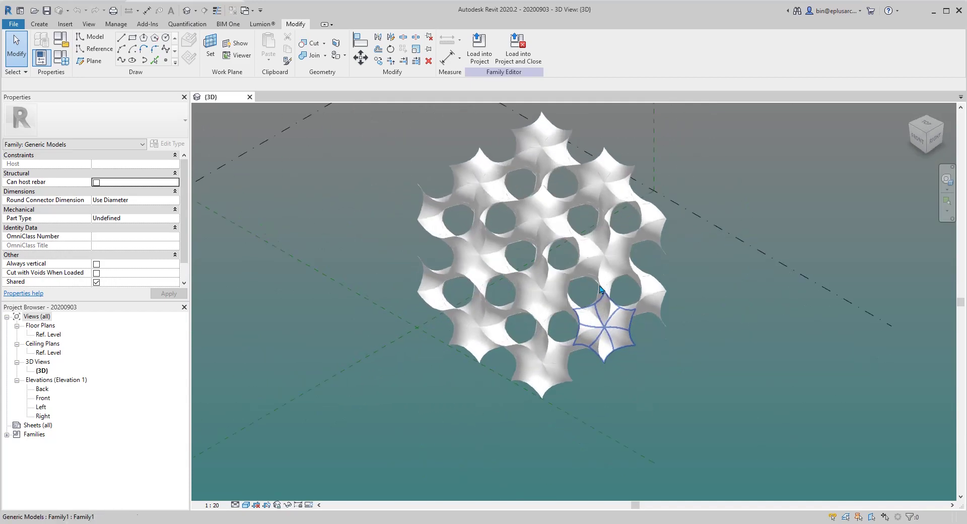
{"action": "left_click", "coordinate": [567, 238]}
{"action": "middle_click_drag", "start_coordinate": [546, 274], "coordinate": [771, 251], "text": "shift"}
{"action": "left_click", "coordinate": [627, 328]}
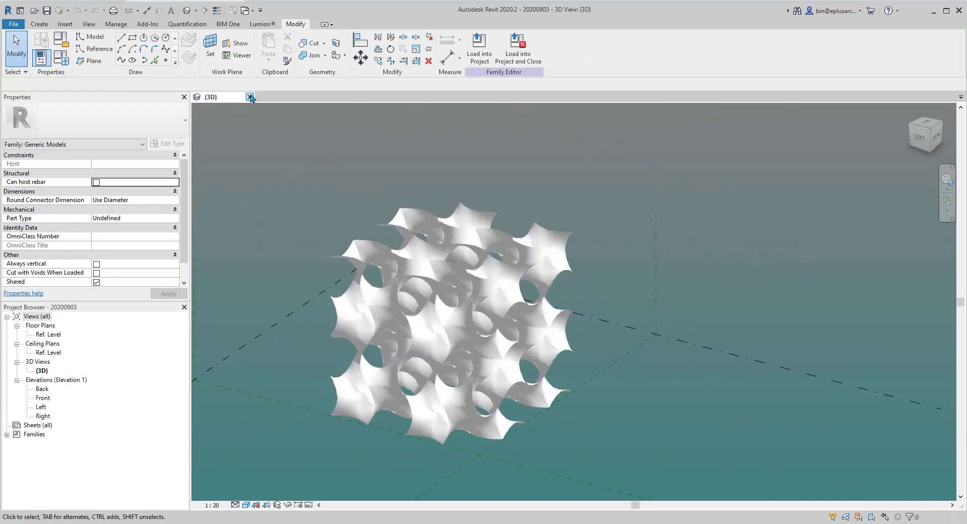
Step: Close the finished gyroid family's view and create a new family from the Metric Generic Model Adaptive template
{"action": "left_click", "coordinate": [250, 97]}
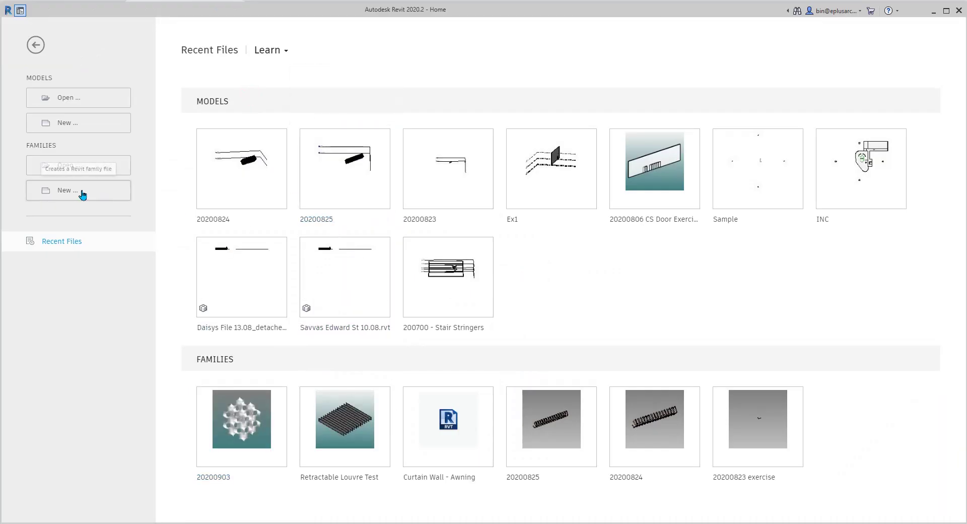
{"action": "left_click", "coordinate": [80, 194]}
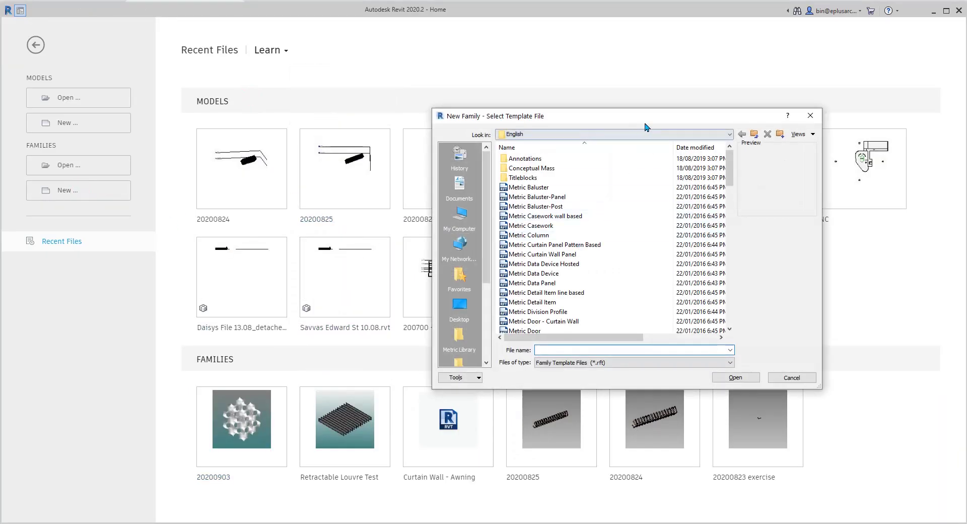
{"action": "left_click_drag", "start_coordinate": [641, 121], "coordinate": [553, 137]}
{"action": "left_click", "coordinate": [643, 259]}
{"action": "left_click", "coordinate": [642, 269]}
{"action": "scroll", "coordinate": [580, 229], "scroll_direction": "up", "scroll_amount": 3}
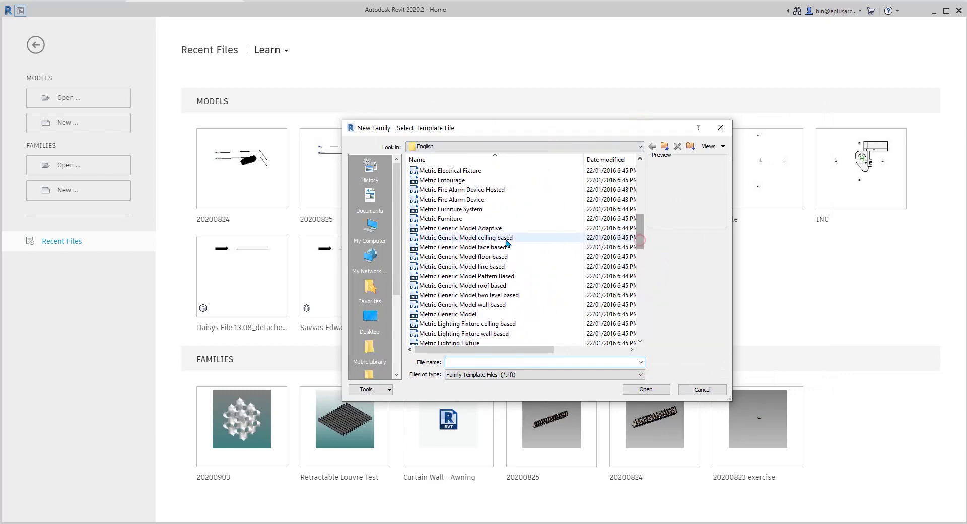
{"action": "left_click", "coordinate": [429, 231]}
{"action": "double_click", "coordinate": [476, 229]}
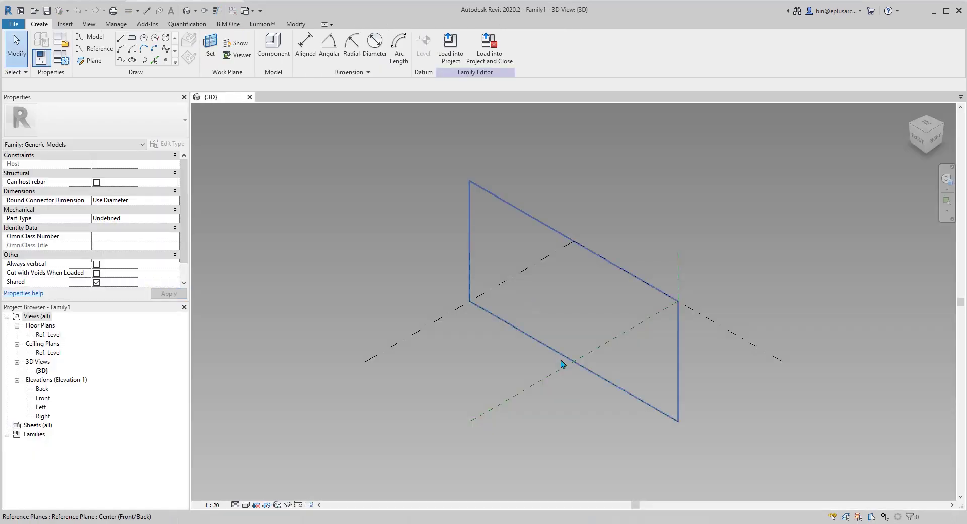
Step: Place a reference point on the Ref. Level work plane where the two center reference planes intersect
{"action": "scroll", "coordinate": [512, 341], "scroll_direction": "up", "scroll_amount": 2}
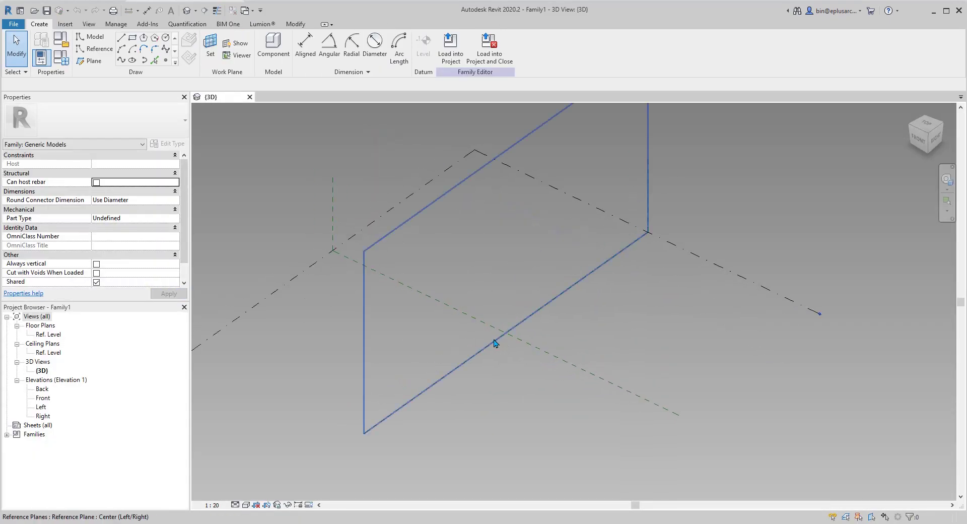
{"action": "middle_click_drag", "start_coordinate": [438, 227], "coordinate": [414, 223]}
{"action": "scroll", "coordinate": [414, 223], "scroll_direction": "up", "scroll_amount": 1}
{"action": "left_click", "coordinate": [166, 62]}
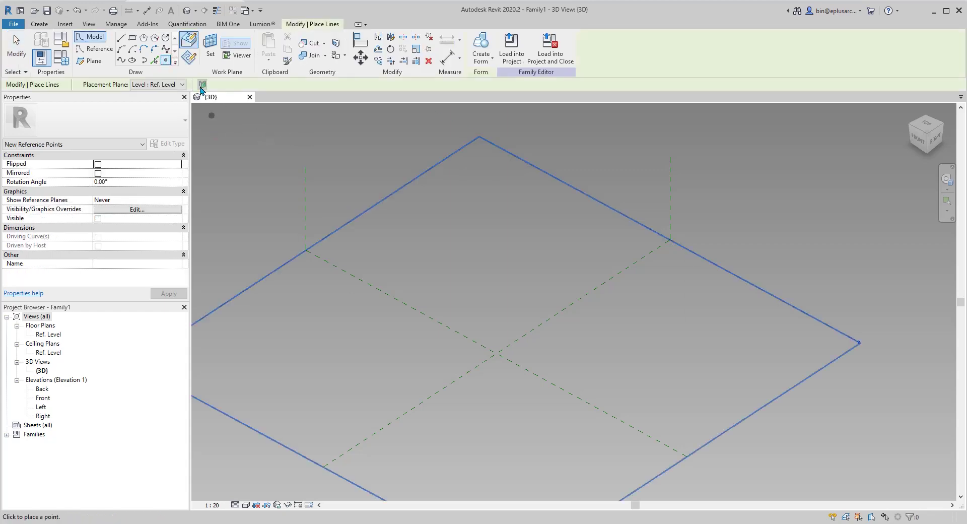
{"action": "left_click", "coordinate": [210, 52]}
{"action": "left_click", "coordinate": [103, 85]}
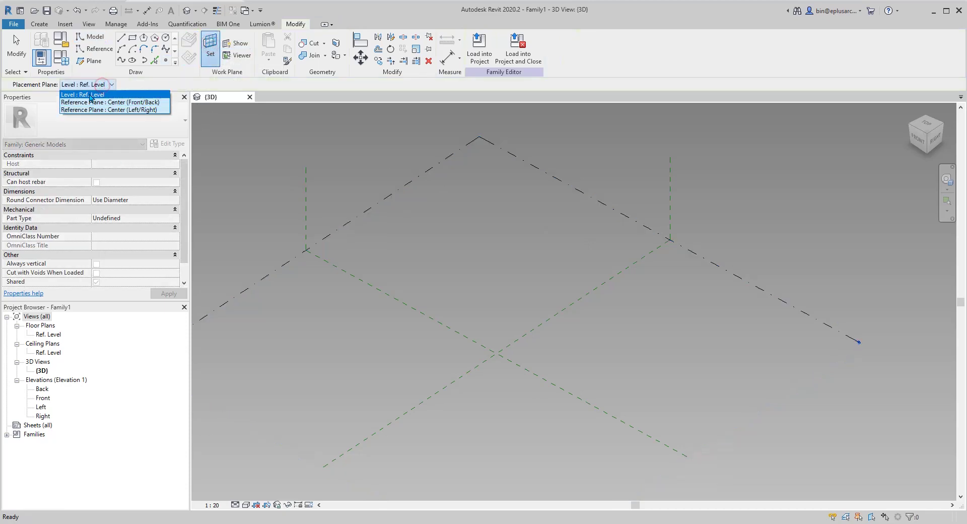
{"action": "left_click", "coordinate": [91, 95]}
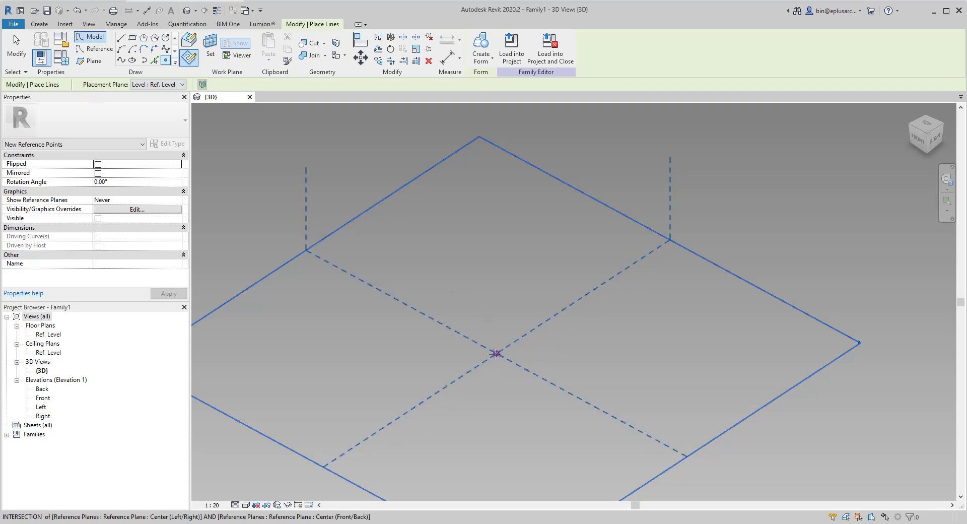
{"action": "left_click", "coordinate": [496, 354]}
{"action": "middle_click_drag", "start_coordinate": [539, 356], "coordinate": [509, 309]}
{"action": "key", "text": "Escape"}
{"action": "scroll", "coordinate": [510, 307], "scroll_direction": "up", "scroll_amount": 2}
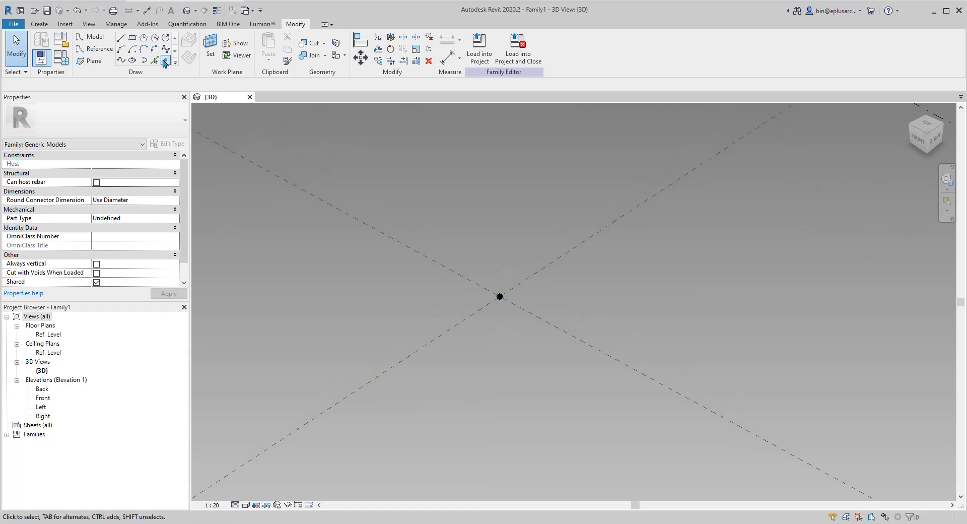
Step: Host a reference point on the origin point's vertical plane and offset it about 2425 mm along the Center (Front/Back) line
{"action": "left_click", "coordinate": [164, 61]}
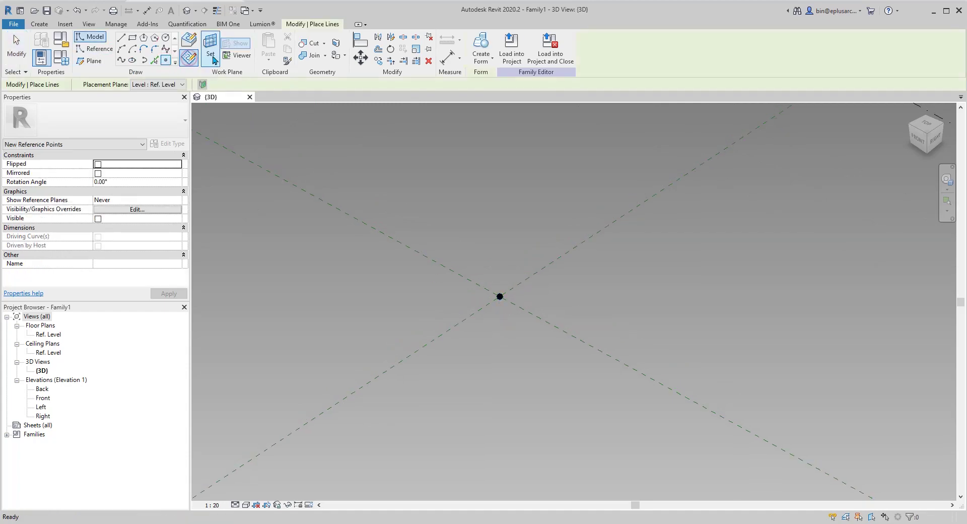
{"action": "key", "text": "Escape"}
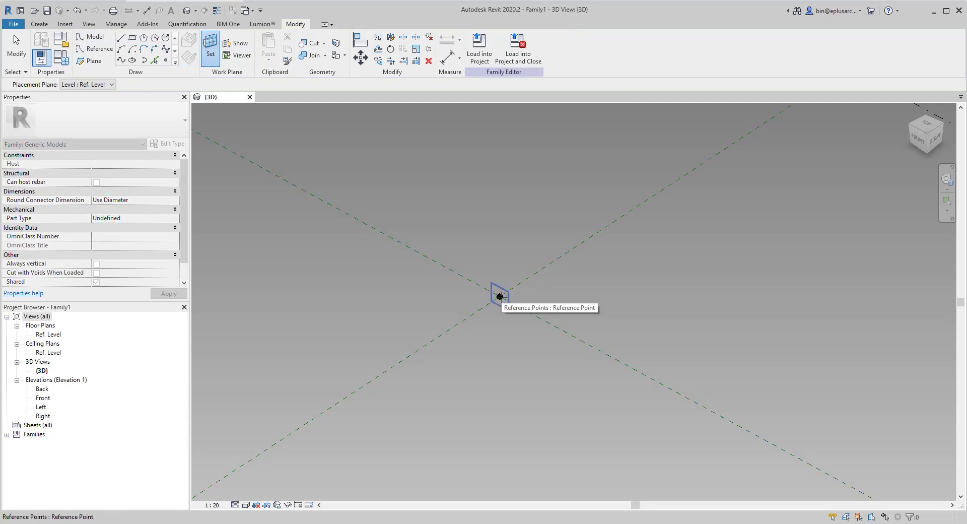
{"action": "left_click", "coordinate": [500, 296]}
{"action": "left_click", "coordinate": [505, 301]}
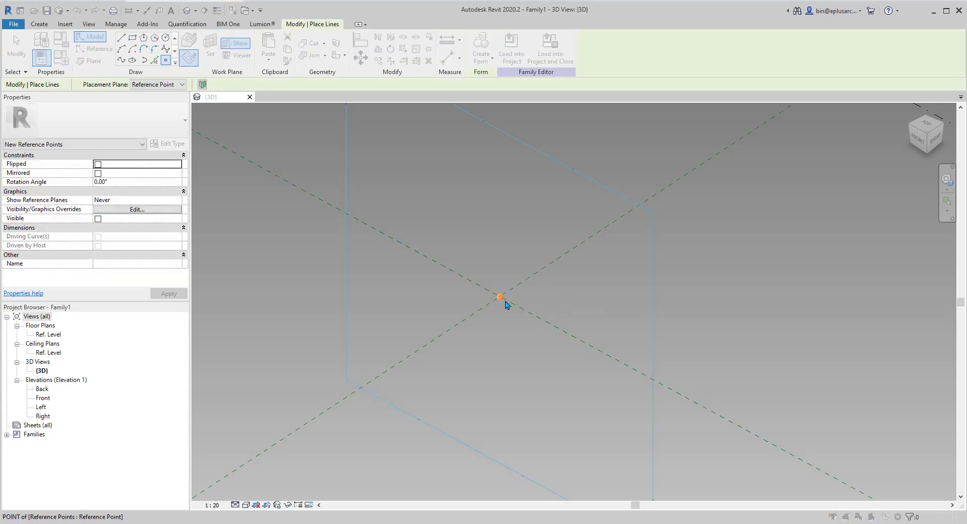
{"action": "left_click", "coordinate": [506, 304]}
{"action": "left_click", "coordinate": [518, 300]}
{"action": "key", "text": "Escape"}
{"action": "left_click", "coordinate": [500, 297]}
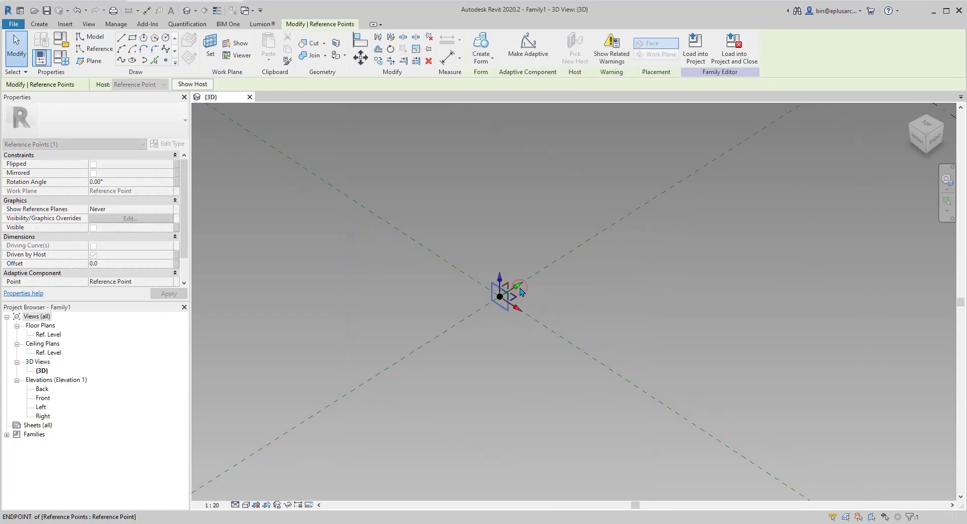
{"action": "left_click_drag", "start_coordinate": [521, 290], "coordinate": [579, 249]}
{"action": "middle_click_drag", "start_coordinate": [590, 288], "coordinate": [535, 289], "text": "shift"}
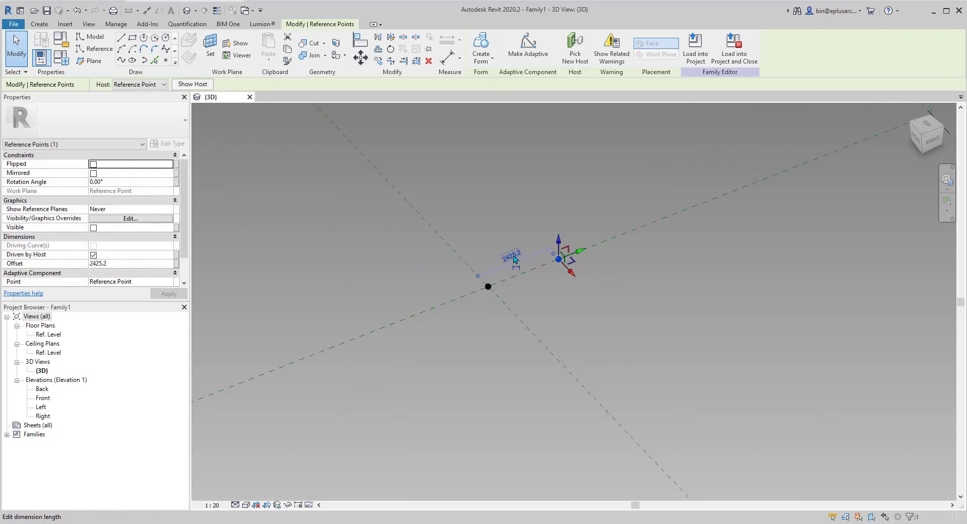
Step: Associate the offset point's Offset with a new family type parameter named W
{"action": "left_click", "coordinate": [138, 263]}
{"action": "left_click", "coordinate": [177, 264]}
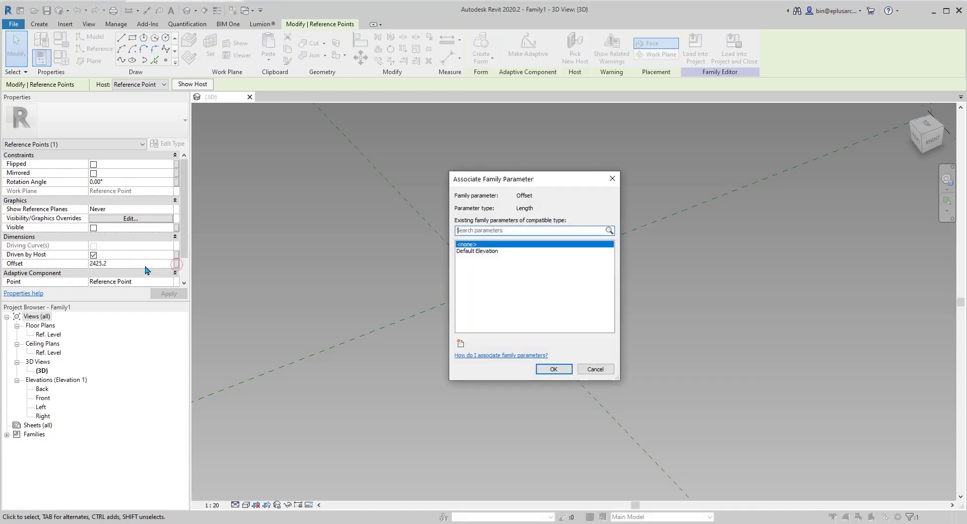
{"action": "left_click", "coordinate": [461, 345]}
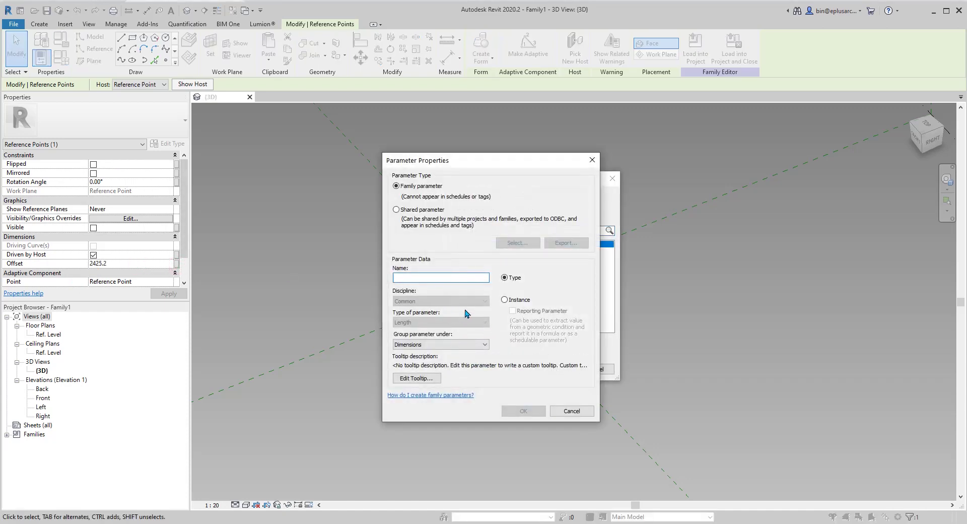
{"action": "type", "text": "O"}
{"action": "key", "text": "BackSpace"}
{"action": "type", "text": "W"}
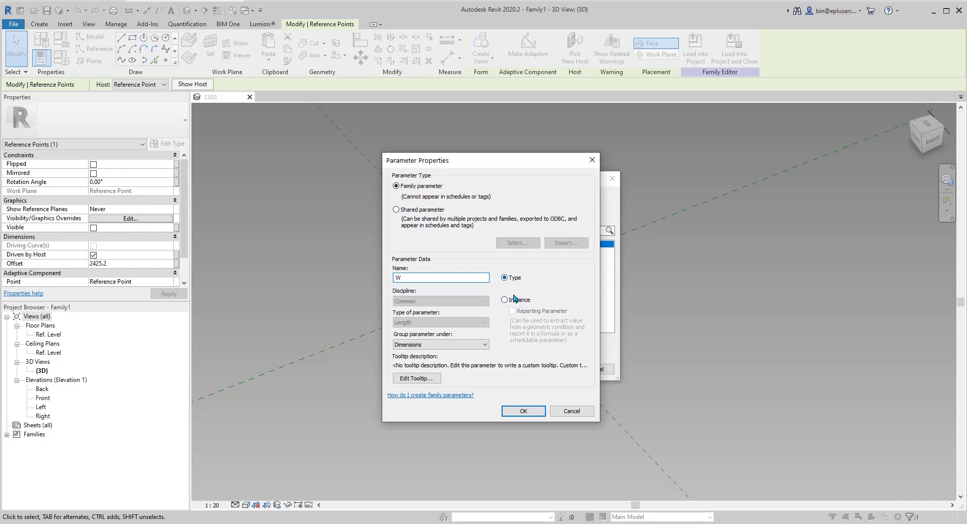
{"action": "left_click", "coordinate": [523, 412]}
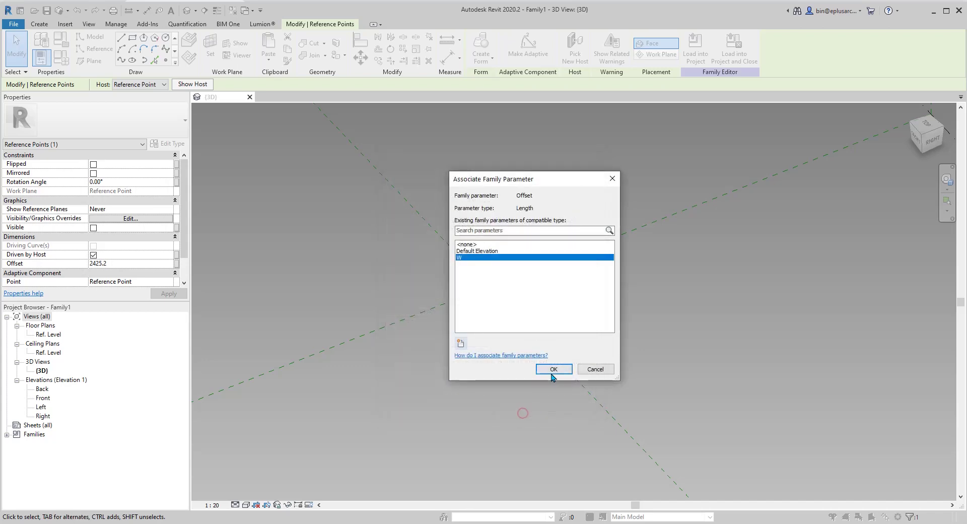
{"action": "left_click", "coordinate": [554, 369]}
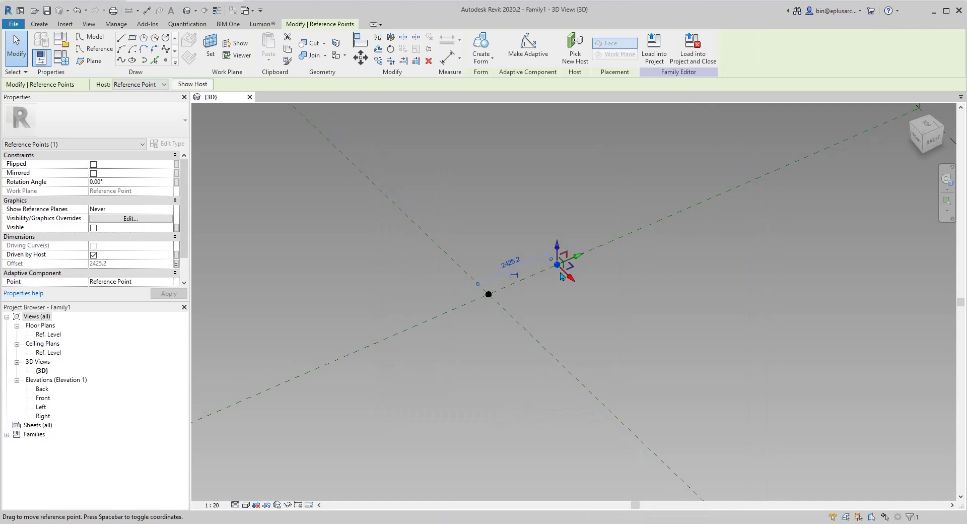
Step: Host another point on the origin point's other vertical plane and offset it about 2167 mm along the Center (Left/Right) line
{"action": "left_click", "coordinate": [168, 62]}
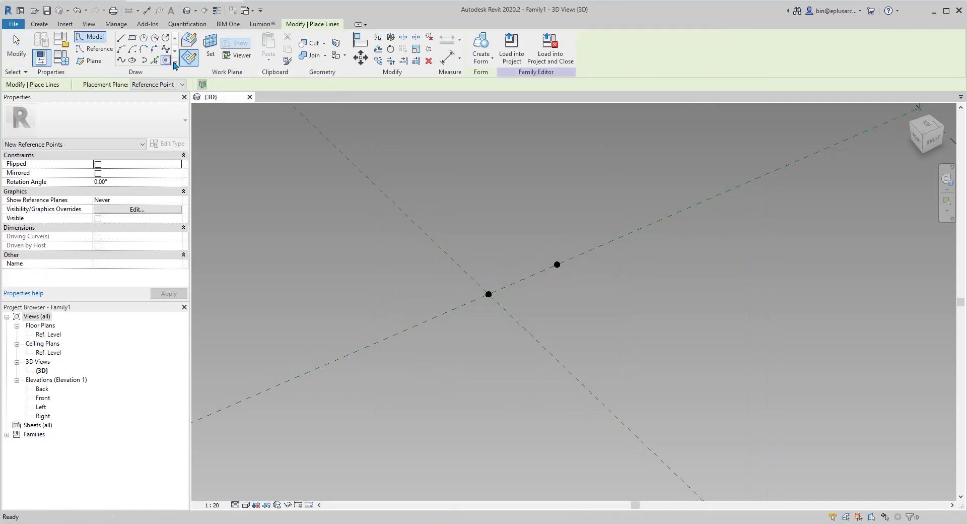
{"action": "left_click", "coordinate": [212, 52]}
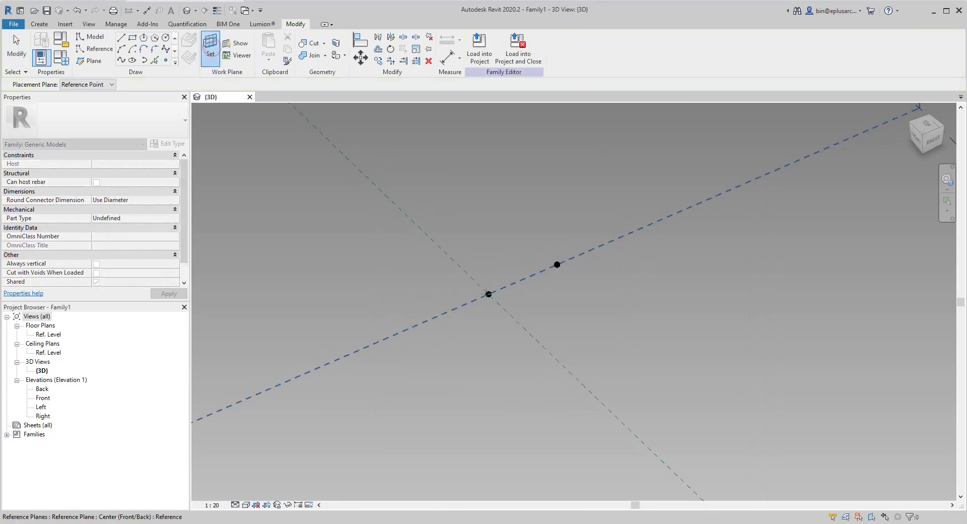
{"action": "left_click", "coordinate": [489, 293]}
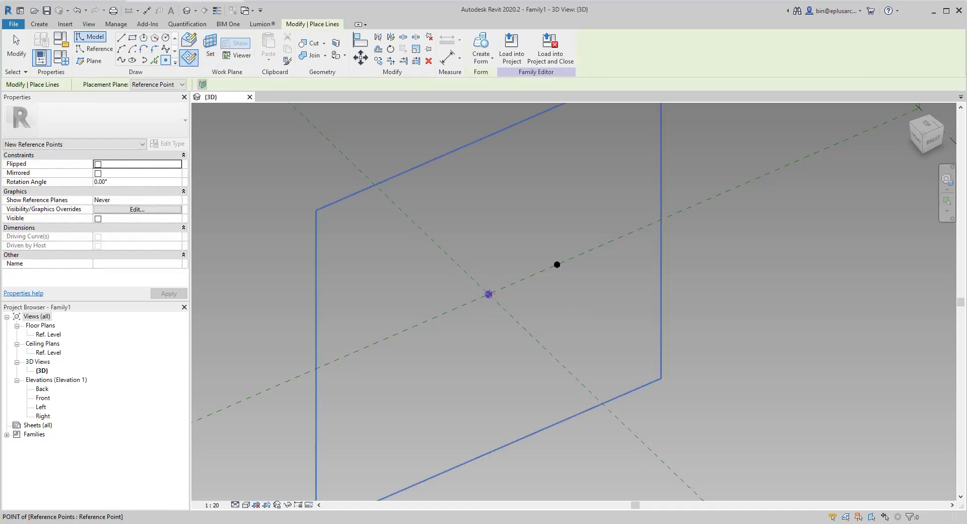
{"action": "left_click", "coordinate": [489, 294]}
{"action": "left_click", "coordinate": [529, 302]}
{"action": "key", "text": "Escape"}
{"action": "left_click", "coordinate": [489, 294]}
{"action": "left_click_drag", "start_coordinate": [488, 294], "coordinate": [530, 334]}
Step: Associate the Offset of the point on the Center (Left/Right) line with the existing W parameter
{"action": "left_click", "coordinate": [176, 264]}
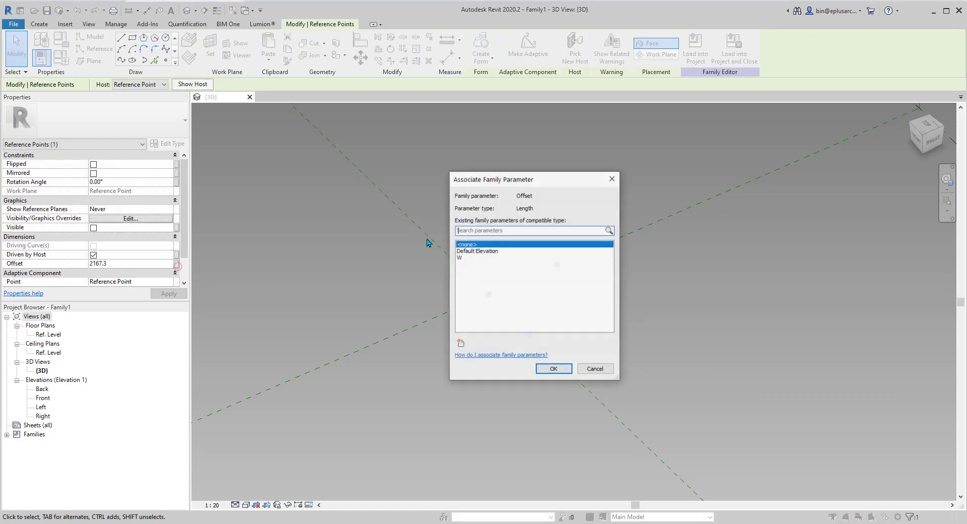
{"action": "left_click", "coordinate": [461, 258]}
{"action": "left_click", "coordinate": [554, 369]}
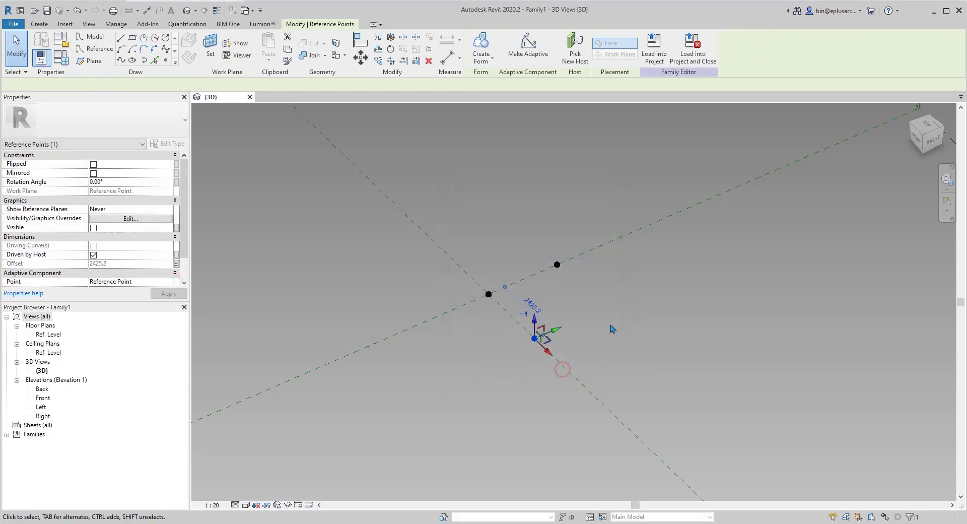
Step: Host a third point on the origin point's horizontal plane and raise it about 1153 mm vertically
{"action": "left_click", "coordinate": [91, 37]}
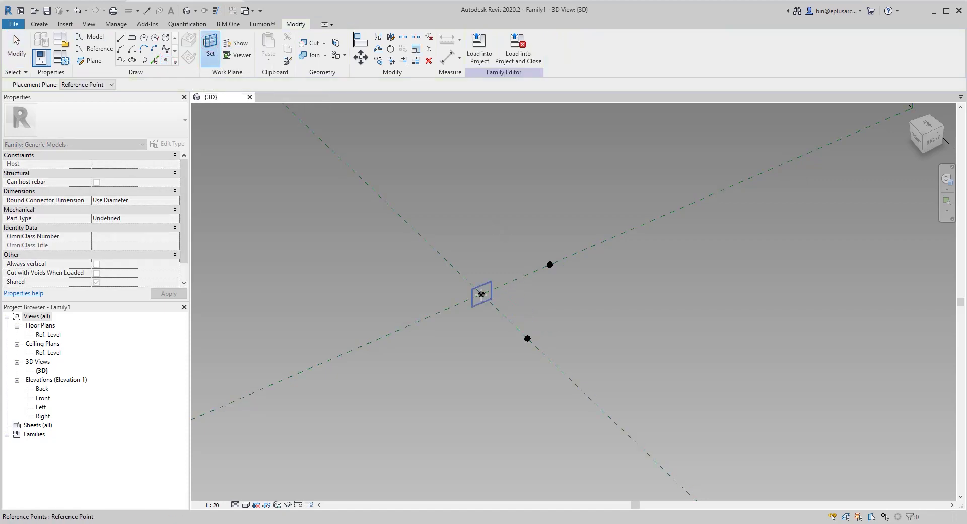
{"action": "left_click", "coordinate": [481, 294]}
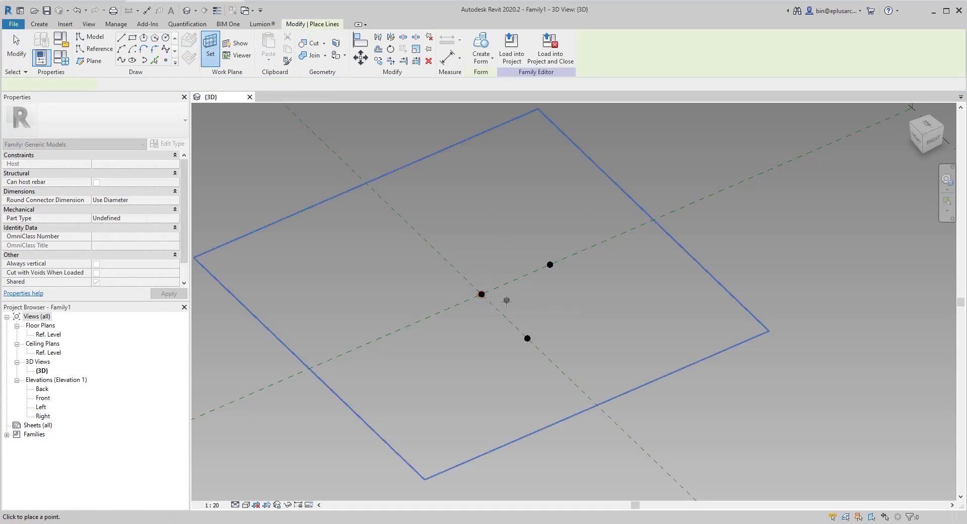
{"action": "left_click", "coordinate": [482, 295]}
{"action": "left_click", "coordinate": [532, 301]}
{"action": "left_click", "coordinate": [521, 300]}
{"action": "key", "text": "Escape"}
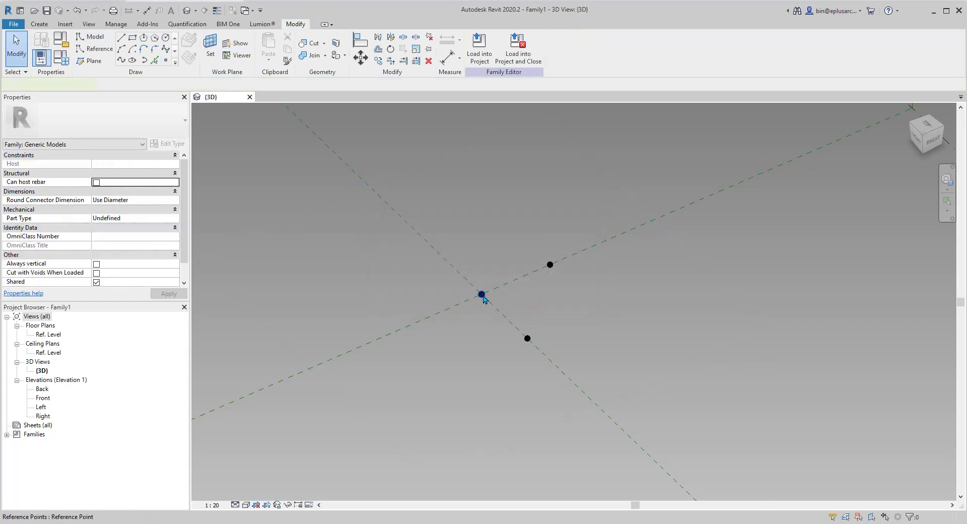
{"action": "left_click", "coordinate": [481, 293]}
{"action": "left_click_drag", "start_coordinate": [484, 288], "coordinate": [487, 248]}
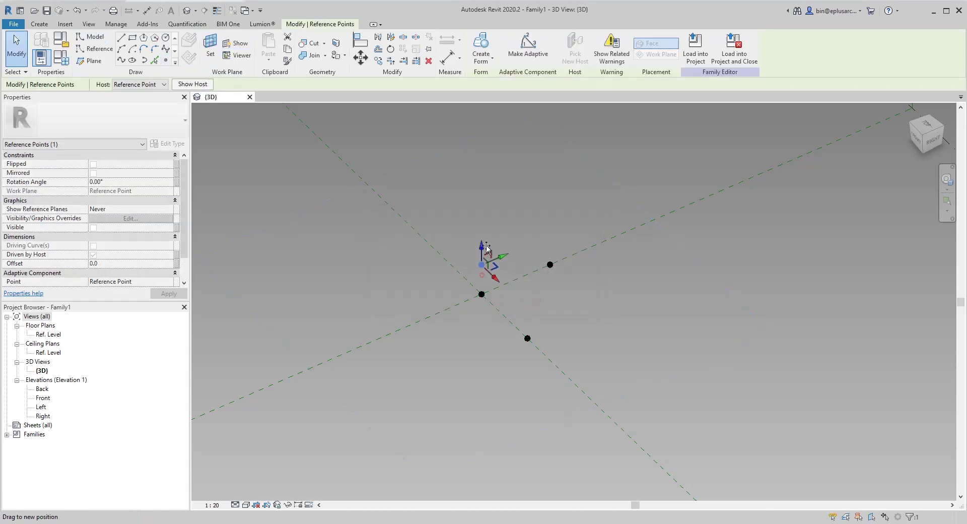
Step: Associate the raised point's Offset with the W parameter and deselect the point
{"action": "left_click", "coordinate": [176, 263]}
{"action": "left_click", "coordinate": [461, 258]}
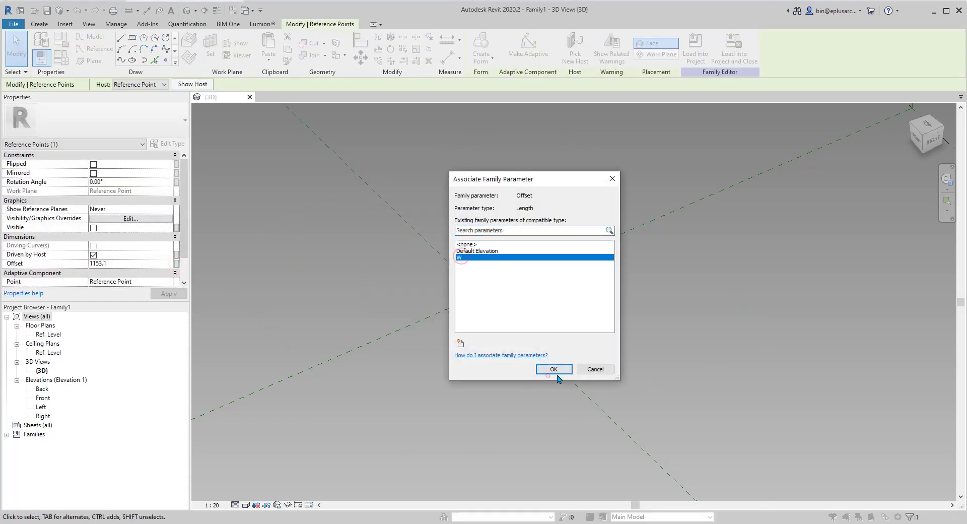
{"action": "left_click", "coordinate": [554, 369]}
{"action": "middle_click_drag", "start_coordinate": [637, 368], "coordinate": [511, 348], "text": "shift"}
{"action": "left_click", "coordinate": [441, 325]}
Step: Host a point on the raised point's vertical plane and offset it about 1778 mm parallel to the Center (Front/Back) line
{"action": "scroll", "coordinate": [442, 324], "scroll_direction": "down", "scroll_amount": 2}
{"action": "scroll", "coordinate": [457, 334], "scroll_direction": "up", "scroll_amount": 3}
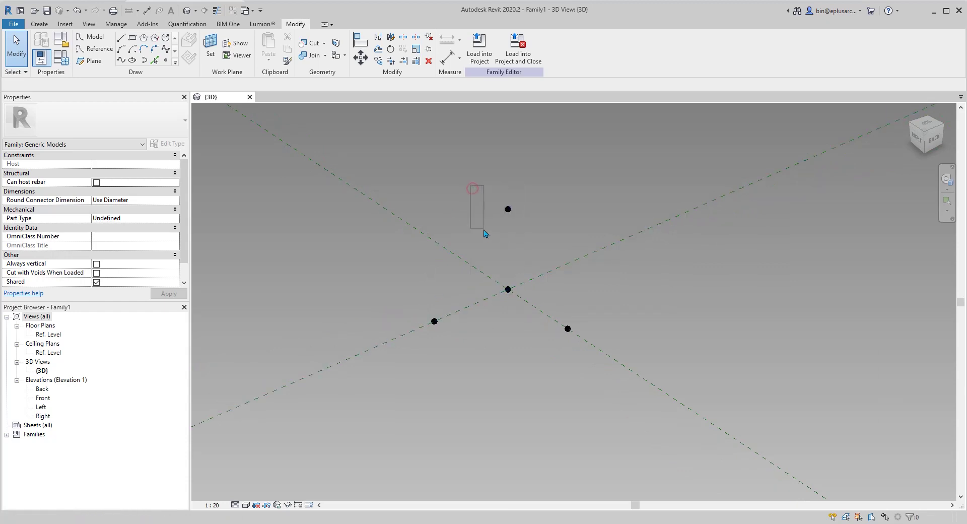
{"action": "left_click", "coordinate": [174, 62]}
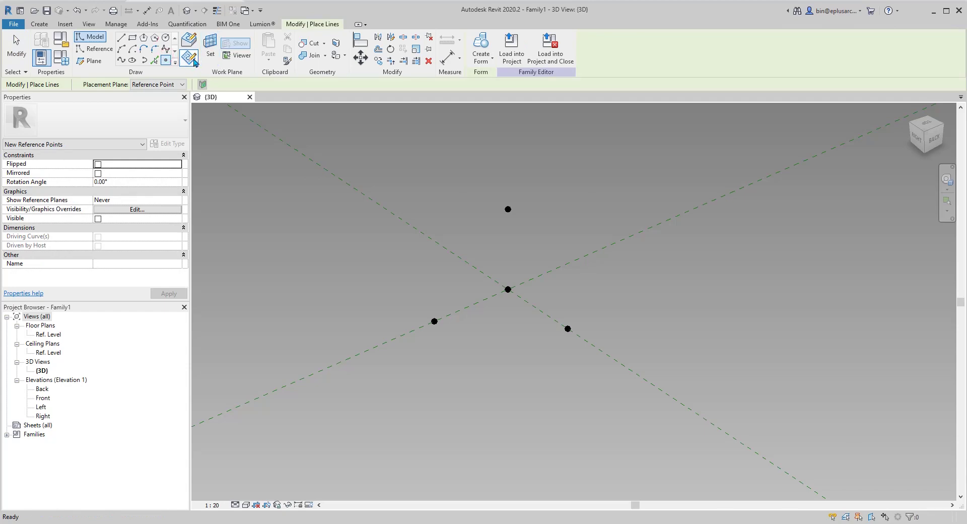
{"action": "left_click", "coordinate": [210, 49]}
{"action": "left_click", "coordinate": [508, 209]}
{"action": "left_click", "coordinate": [508, 209]}
{"action": "left_click", "coordinate": [520, 301]}
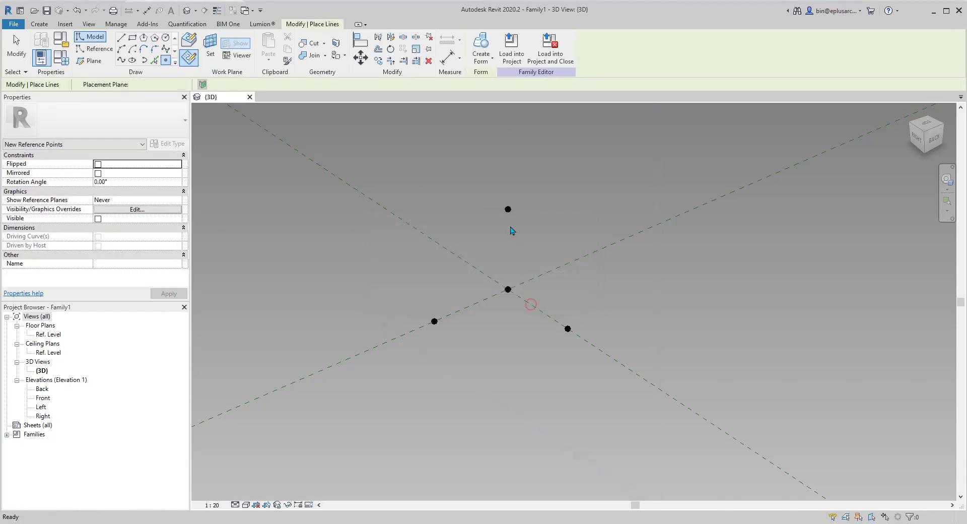
{"action": "key", "text": "Escape"}
{"action": "key", "text": "Escape"}
{"action": "left_click", "coordinate": [508, 209]}
{"action": "left_click_drag", "start_coordinate": [486, 217], "coordinate": [437, 244]}
Step: Associate the Offset of the upper point beside the raised point with the W parameter
{"action": "left_click", "coordinate": [176, 264]}
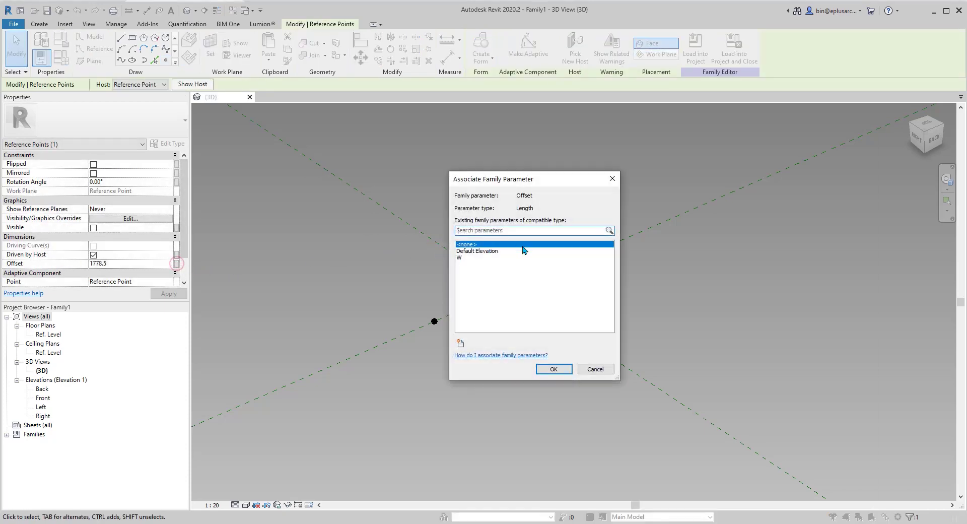
{"action": "left_click", "coordinate": [467, 258]}
{"action": "left_click", "coordinate": [554, 369]}
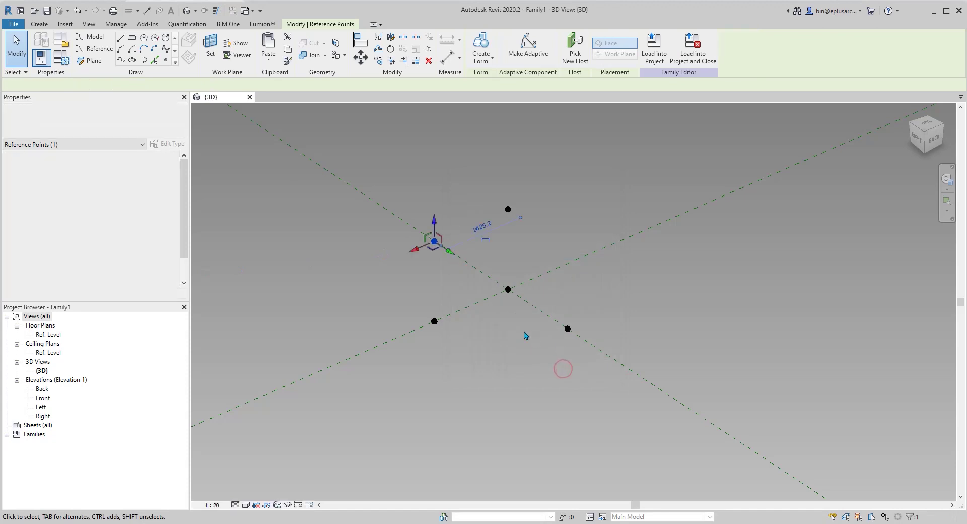
Step: Host another point on the raised point's other vertical plane and offset it about 771 mm parallel to the Center (Left/Right) line
{"action": "left_click", "coordinate": [166, 61]}
{"action": "left_click", "coordinate": [210, 48]}
{"action": "left_click", "coordinate": [509, 214]}
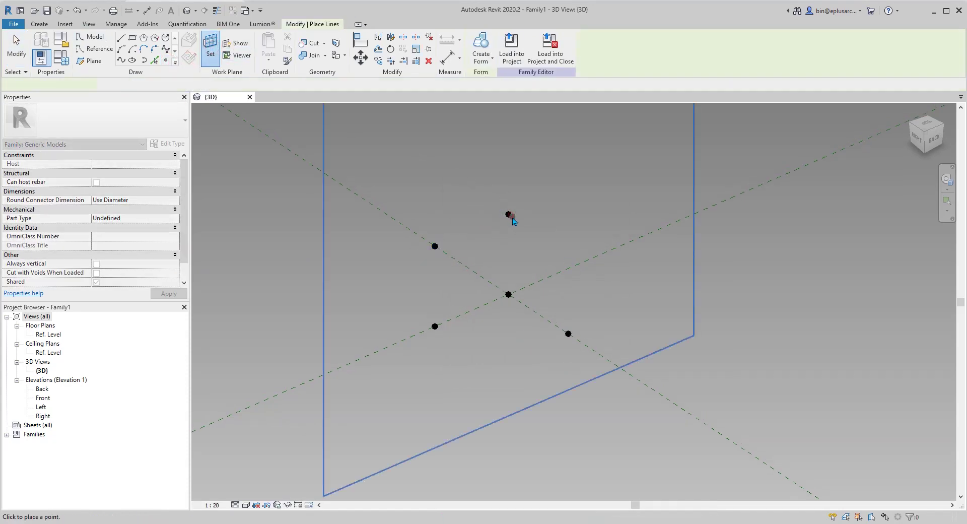
{"action": "left_click", "coordinate": [509, 214]}
{"action": "left_click", "coordinate": [520, 301]}
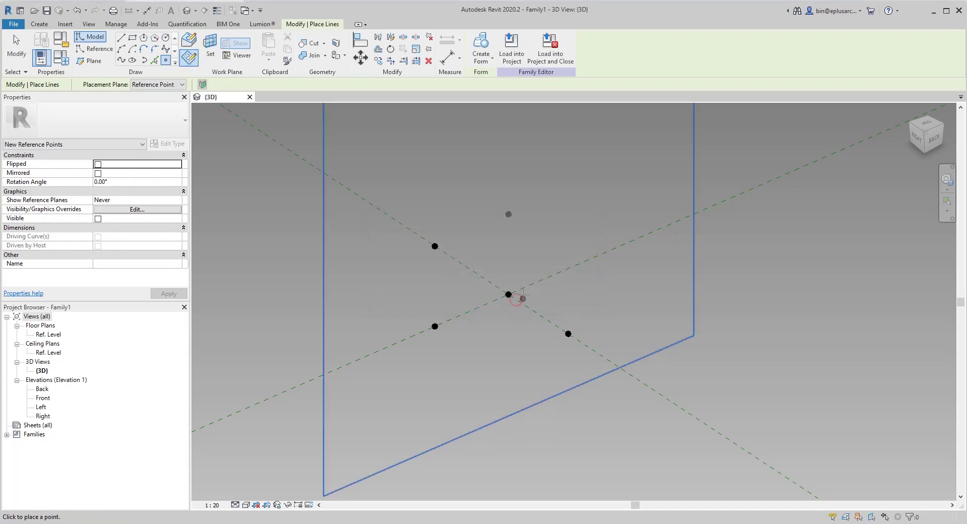
{"action": "key", "text": "Escape"}
{"action": "left_click", "coordinate": [509, 215]}
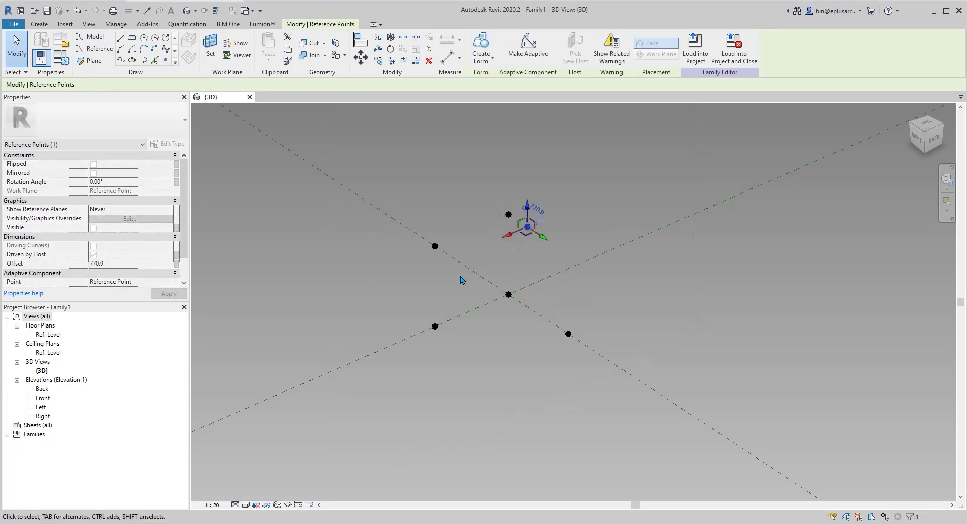
Step: Link the Offset of the upper point above the Center (Left/Right) line to the W parameter
{"action": "left_click", "coordinate": [176, 263]}
{"action": "left_click", "coordinate": [458, 258]}
{"action": "left_click", "coordinate": [553, 368]}
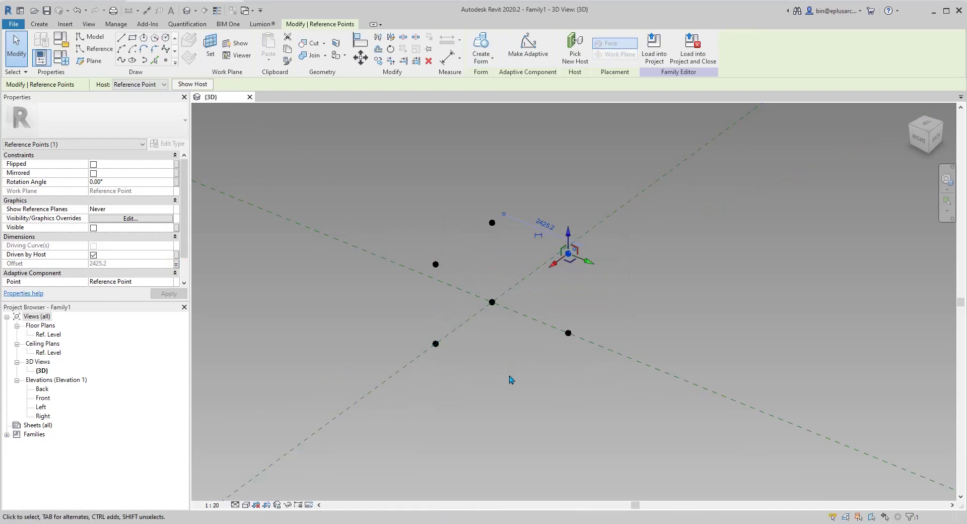
Step: Host a point on the vertical plane of the Center (Front/Back) base point and pull it parallel to the Center (Left/Right) line
{"action": "left_click", "coordinate": [171, 61]}
{"action": "left_click", "coordinate": [210, 47]}
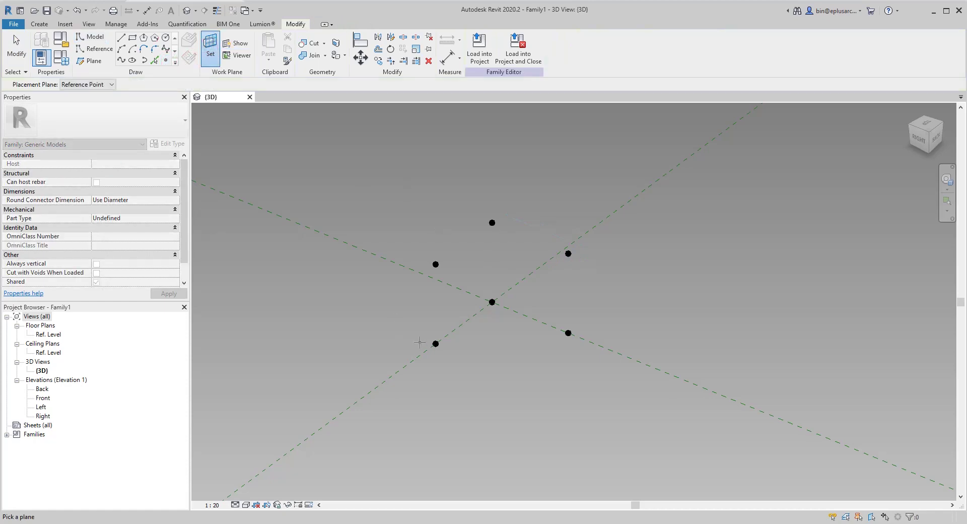
{"action": "left_click", "coordinate": [436, 344]}
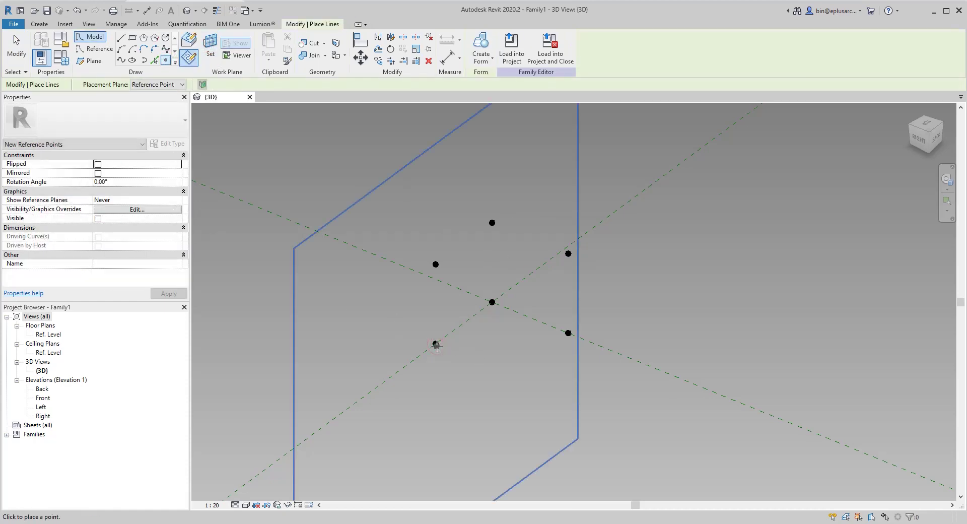
{"action": "left_click", "coordinate": [436, 344]}
{"action": "left_click", "coordinate": [523, 300]}
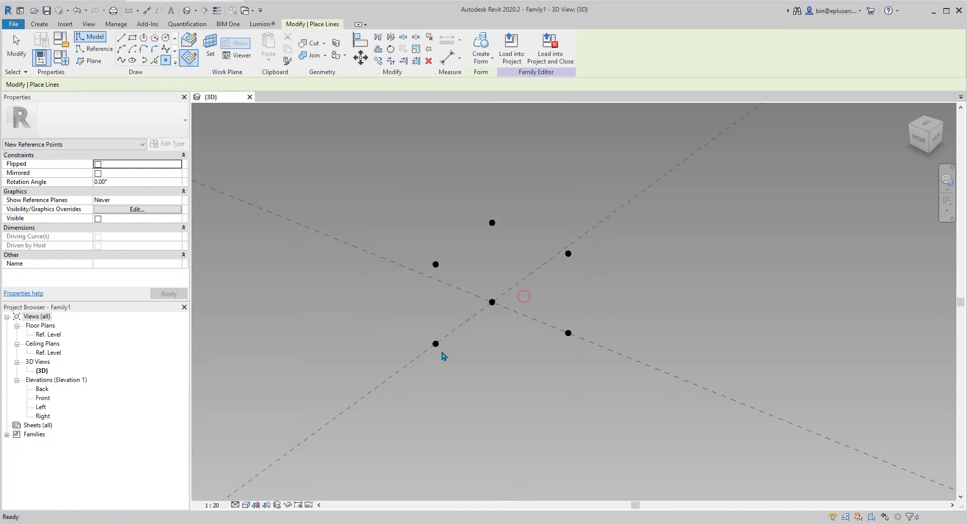
{"action": "key", "text": "Escape"}
{"action": "left_click_drag", "start_coordinate": [437, 345], "coordinate": [469, 357]}
Step: Associate the Offset of the fourth base corner point with the W parameter and deselect it
{"action": "left_click", "coordinate": [178, 264]}
{"action": "left_click", "coordinate": [467, 258]}
{"action": "left_click", "coordinate": [554, 369]}
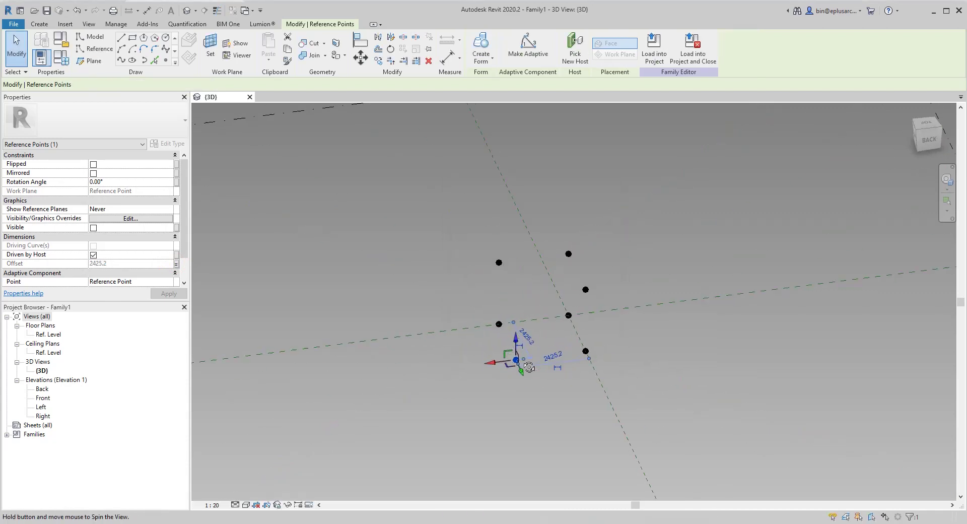
{"action": "key", "text": "Escape"}
{"action": "scroll", "coordinate": [494, 332], "scroll_direction": "up", "scroll_amount": 2}
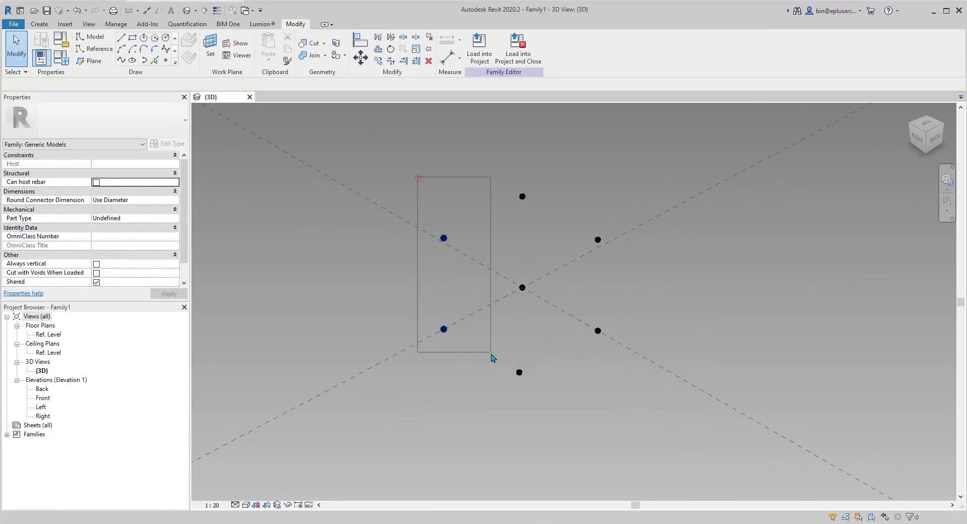
Step: Join the Center (Front/Back) base point to the point above it, and that point to the raised point, with splines made into reference lines
{"action": "left_click_drag", "start_coordinate": [417, 178], "coordinate": [491, 354]}
{"action": "left_click", "coordinate": [121, 60]}
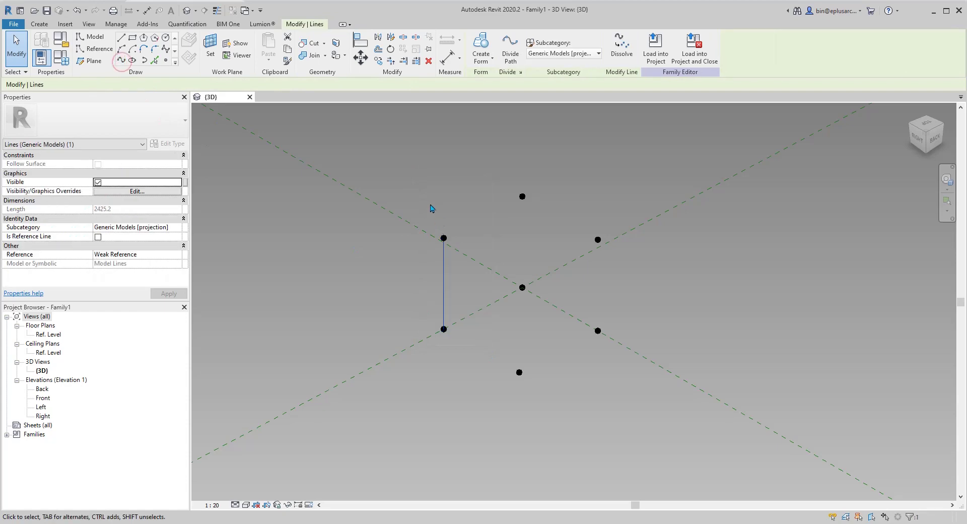
{"action": "left_click", "coordinate": [97, 237]}
{"action": "mouse_move", "coordinate": [384, 160]}
{"action": "left_mouse_down"}
{"action": "mouse_move", "coordinate": [555, 256]}
{"action": "mouse_move", "coordinate": [637, 251]}
{"action": "left_mouse_up"}
{"action": "left_click", "coordinate": [121, 60]}
{"action": "left_click", "coordinate": [98, 236]}
Step: Add reference-line splines from the raised point to the corner above the Center (Left/Right) line and down to its base point
{"action": "left_click", "coordinate": [121, 60]}
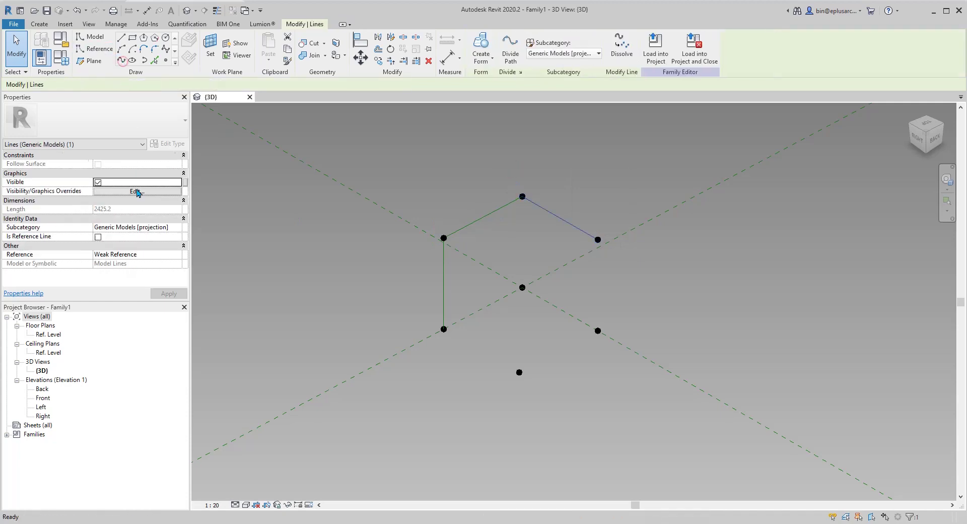
{"action": "left_click", "coordinate": [98, 236]}
{"action": "left_click_drag", "start_coordinate": [577, 192], "coordinate": [635, 393]}
{"action": "left_click", "coordinate": [122, 60]}
{"action": "left_click", "coordinate": [98, 236]}
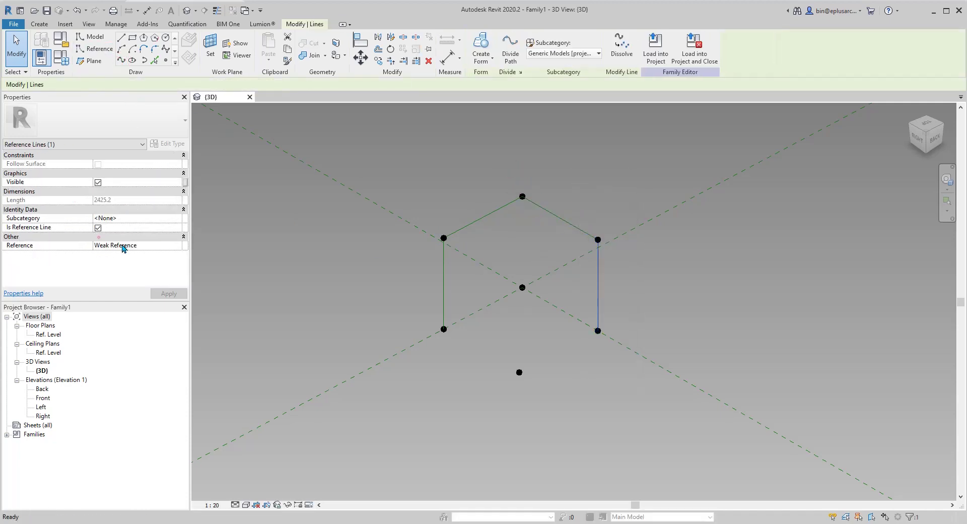
Step: Add reference-line splines from the Center (Front/Back) base point to the fourth base corner, and from the origin to the Center (Left/Right) base point
{"action": "left_click_drag", "start_coordinate": [411, 314], "coordinate": [524, 403]}
{"action": "left_click", "coordinate": [121, 59]}
{"action": "left_click", "coordinate": [98, 236]}
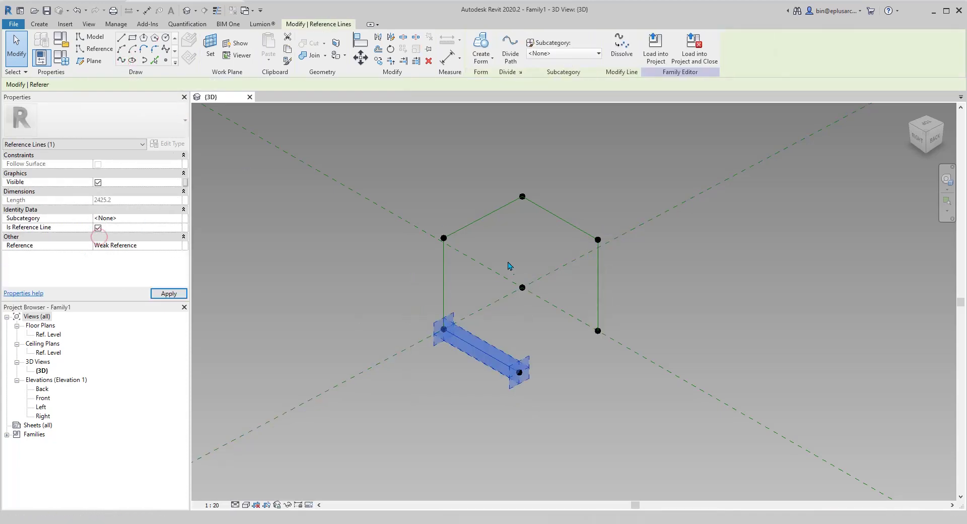
{"action": "left_click_drag", "start_coordinate": [506, 260], "coordinate": [635, 340]}
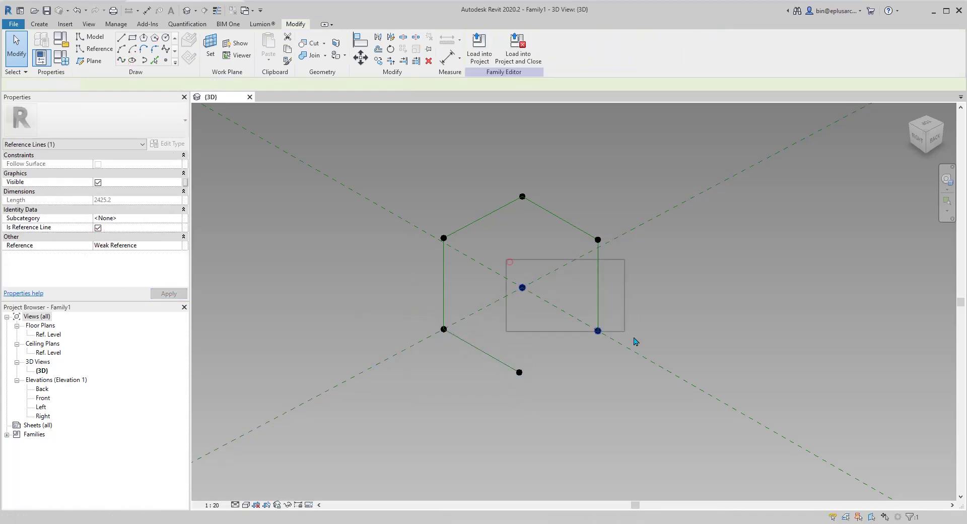
{"action": "left_click", "coordinate": [121, 60]}
{"action": "left_click", "coordinate": [99, 236]}
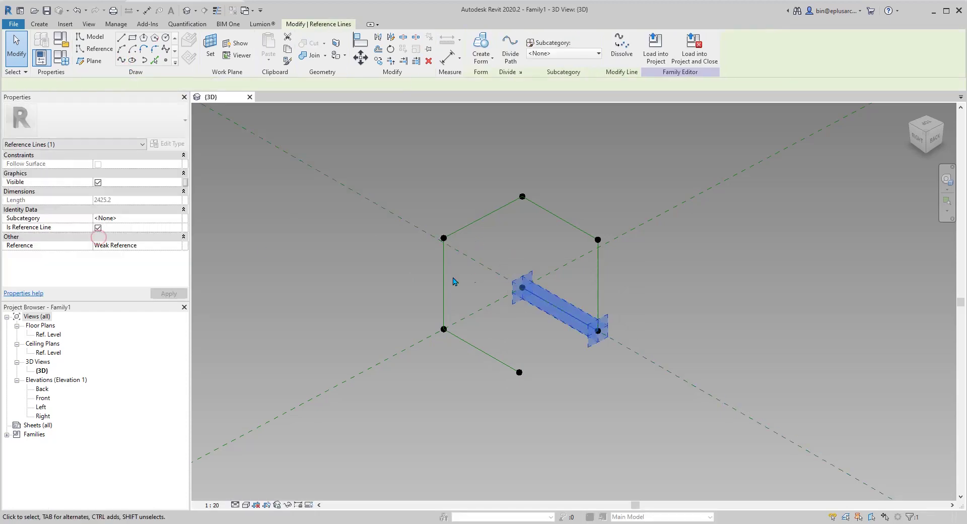
Step: Close the base square with reference-line splines from the origin to the Center (Front/Back) point, and from the fourth corner to the Center (Left/Right) point
{"action": "left_click_drag", "start_coordinate": [401, 266], "coordinate": [546, 339]}
{"action": "left_click", "coordinate": [98, 227]}
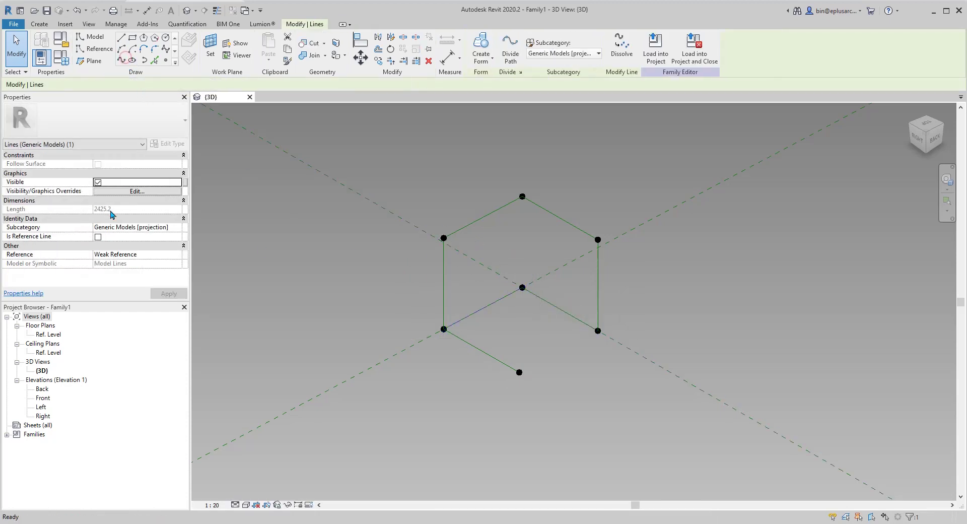
{"action": "left_click", "coordinate": [97, 237]}
{"action": "left_click", "coordinate": [503, 335]}
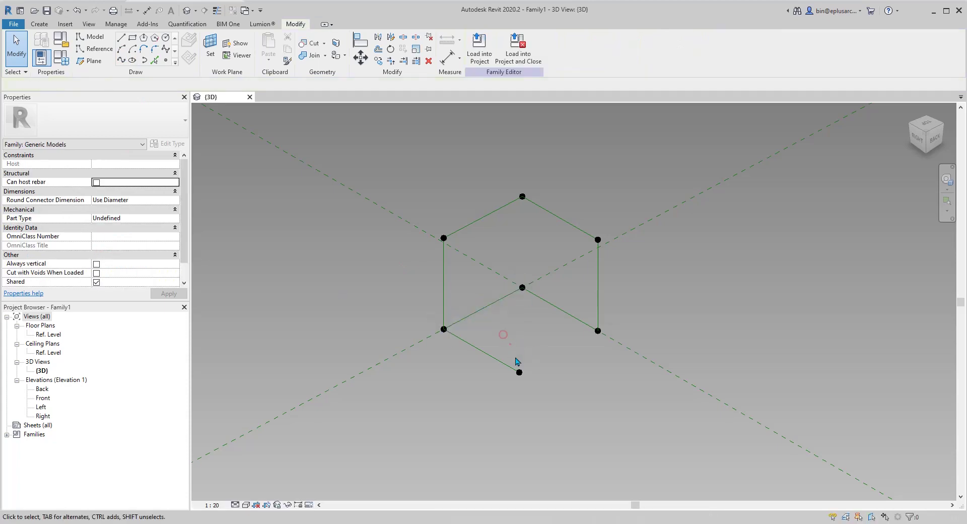
{"action": "left_click", "coordinate": [519, 371]}
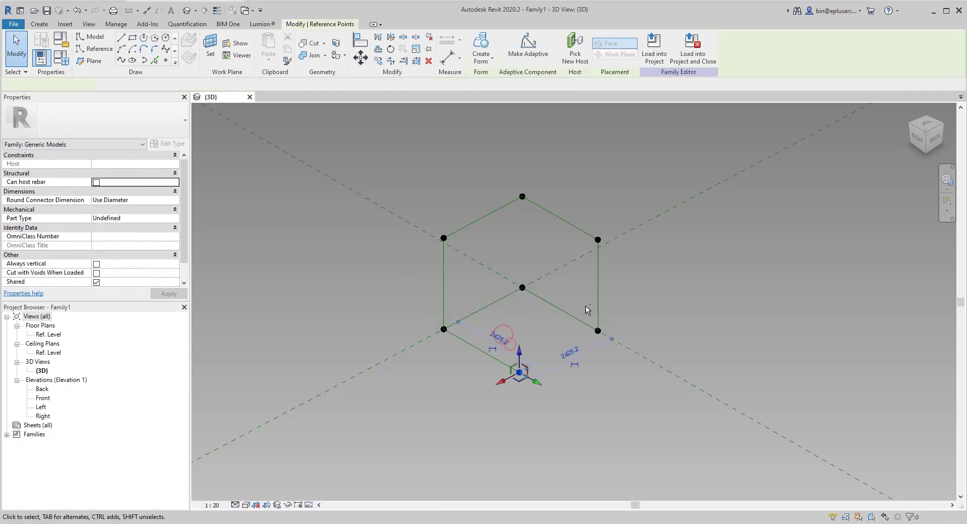
{"action": "left_click", "coordinate": [121, 62]}
{"action": "left_click", "coordinate": [97, 237]}
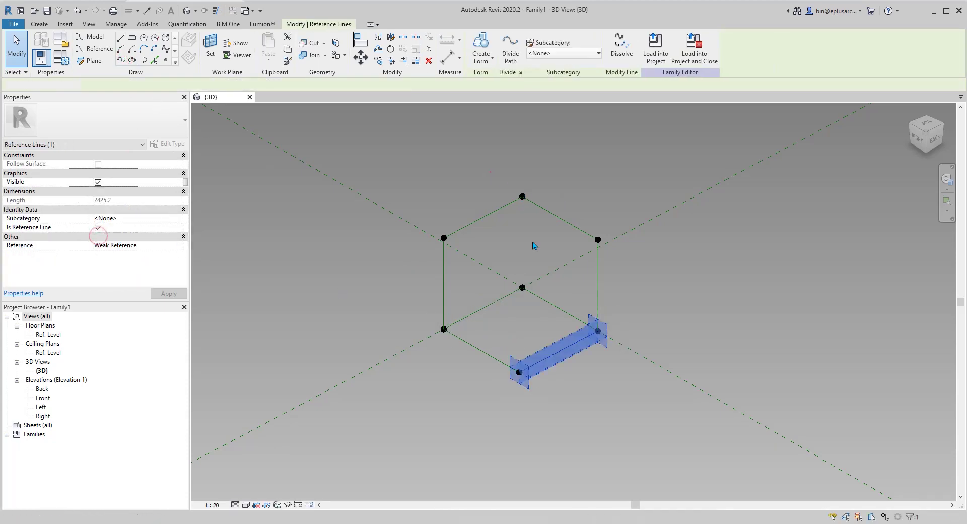
Step: Connect the origin point to the raised point with a spline through points and make it a reference line
{"action": "left_click_drag", "start_coordinate": [488, 170], "coordinate": [559, 307]}
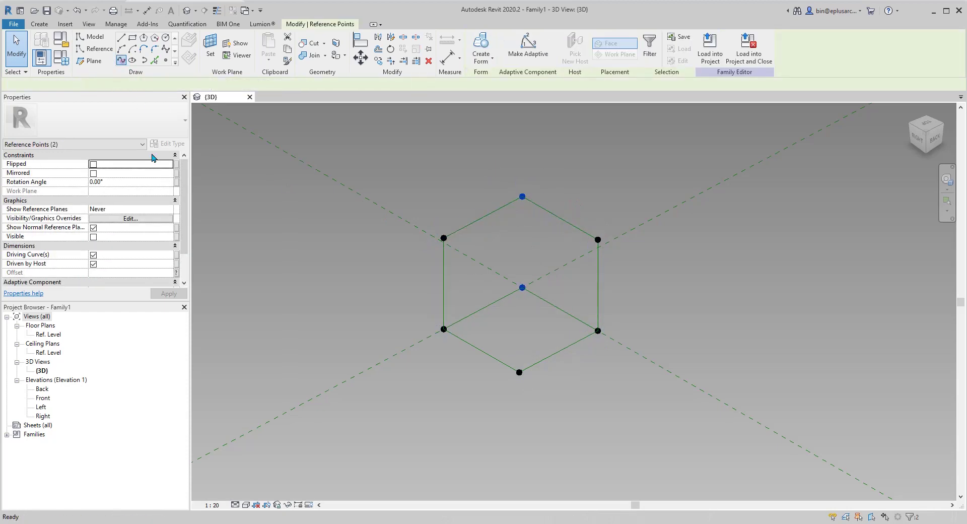
{"action": "left_click", "coordinate": [121, 62]}
{"action": "left_click", "coordinate": [98, 237]}
{"action": "left_click", "coordinate": [619, 207]}
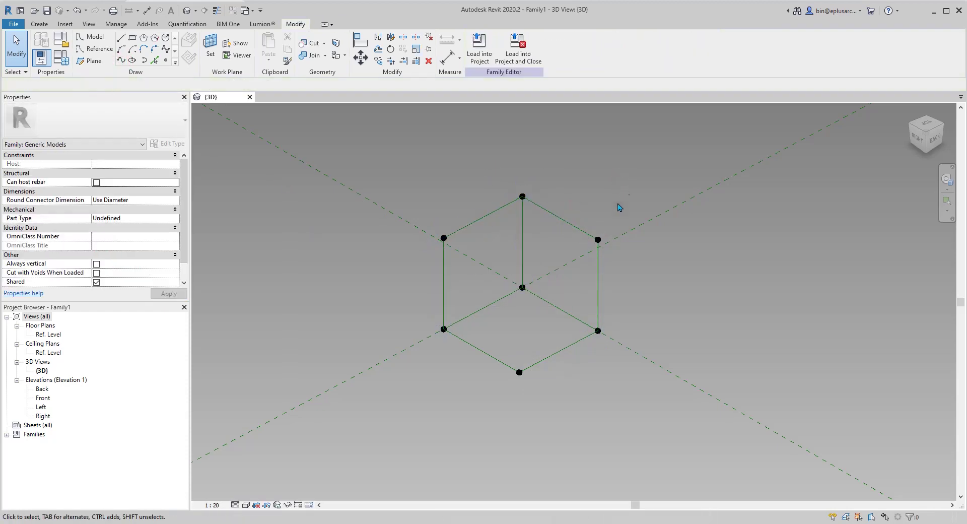
Step: Examine the reference-line frame from several angles around the origin point
{"action": "middle_click_drag", "start_coordinate": [619, 207], "coordinate": [549, 207], "text": "shift"}
{"action": "middle_click_drag", "start_coordinate": [462, 327], "coordinate": [522, 289], "text": "shift"}
{"action": "left_click", "coordinate": [527, 291]}
{"action": "scroll", "coordinate": [522, 289], "scroll_direction": "down", "scroll_amount": 1}
{"action": "key", "text": "Escape"}
{"action": "left_click_drag", "start_coordinate": [529, 266], "coordinate": [576, 298]}
{"action": "middle_click_drag", "start_coordinate": [577, 298], "coordinate": [572, 222], "text": "shift"}
{"action": "key", "text": "Escape"}
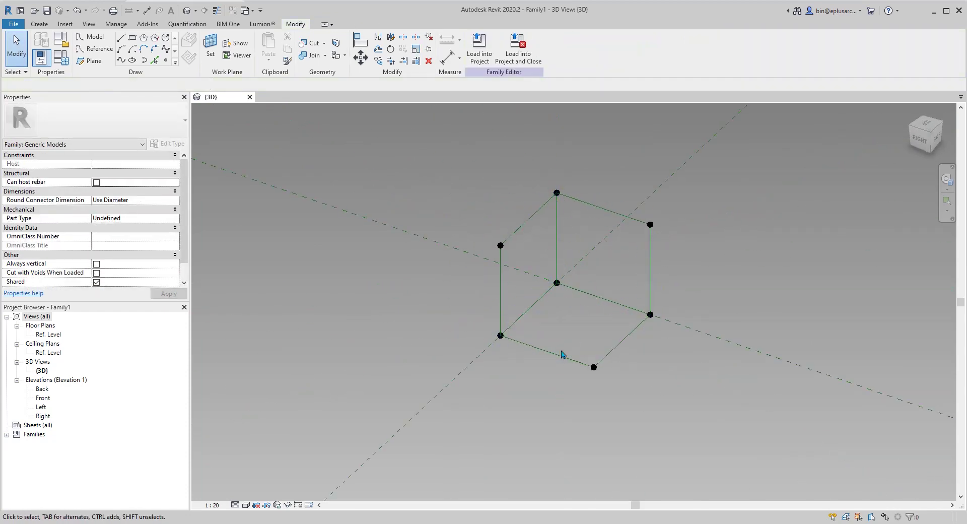
{"action": "middle_click_drag", "start_coordinate": [561, 352], "coordinate": [577, 312], "text": "shift"}
Step: Test the rig by moving the origin point along the reference level, and undo the move
{"action": "left_click", "coordinate": [556, 282]}
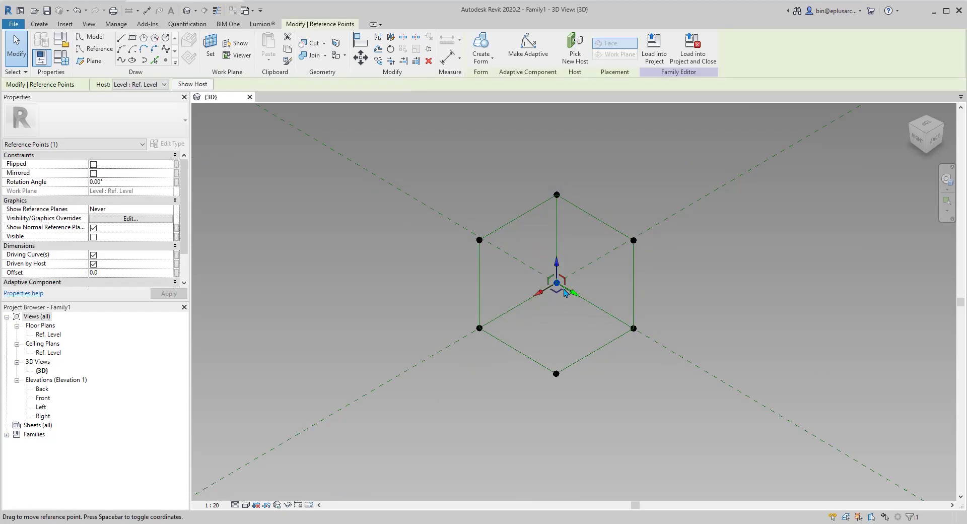
{"action": "left_click_drag", "start_coordinate": [577, 299], "coordinate": [604, 295]}
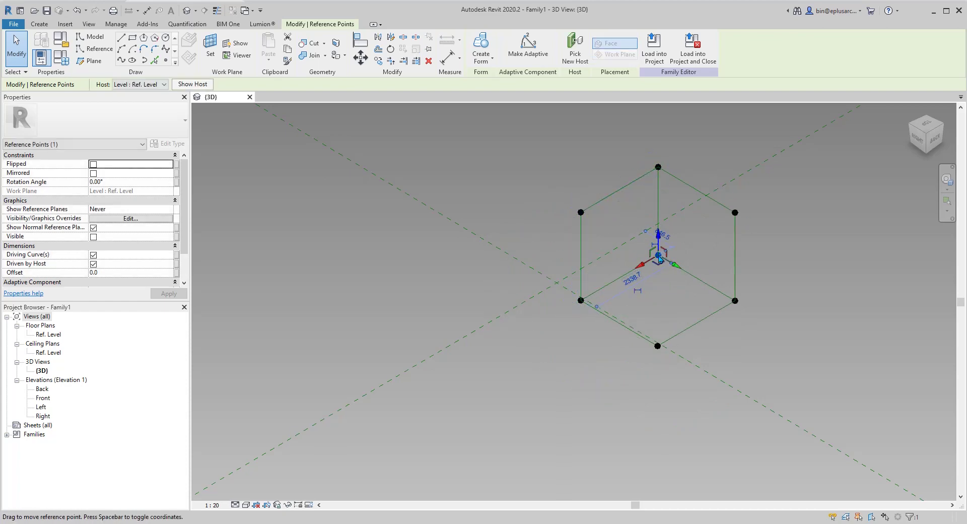
{"action": "middle_click_drag", "start_coordinate": [672, 294], "coordinate": [639, 300]}
{"action": "key", "text": "Tab"}
{"action": "key", "text": "ctrl+z"}
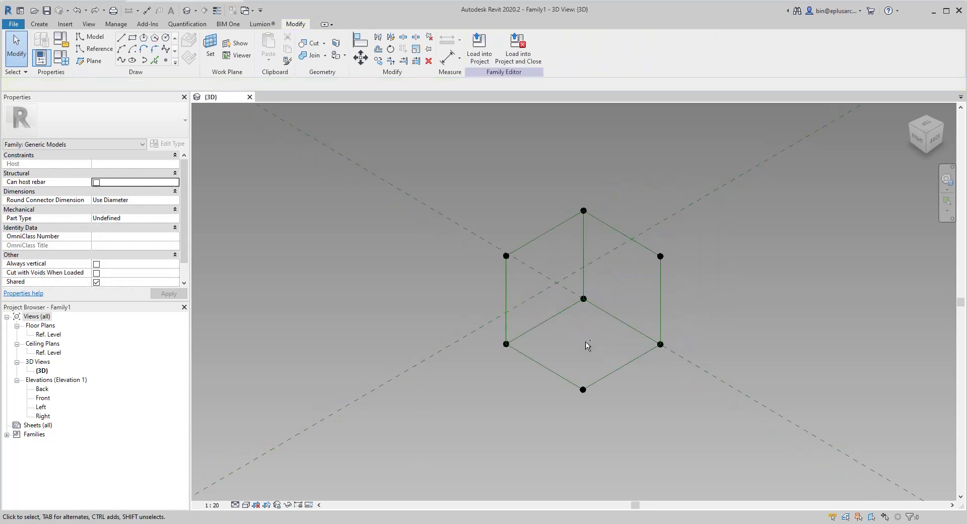
{"action": "scroll", "coordinate": [585, 341], "scroll_direction": "up", "scroll_amount": 3}
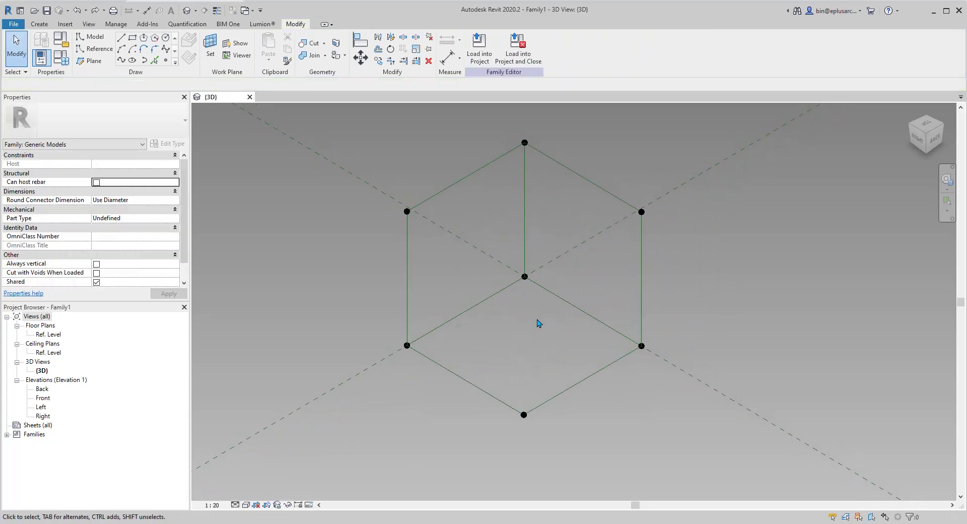
Step: Place a reference point at the midpoint of the right-hand upper reference line, drawing on faces
{"action": "middle_click_drag", "start_coordinate": [537, 323], "coordinate": [554, 310], "text": "shift"}
{"action": "key", "text": "Tab"}
{"action": "middle_click_drag", "start_coordinate": [592, 213], "coordinate": [590, 218], "text": "shift"}
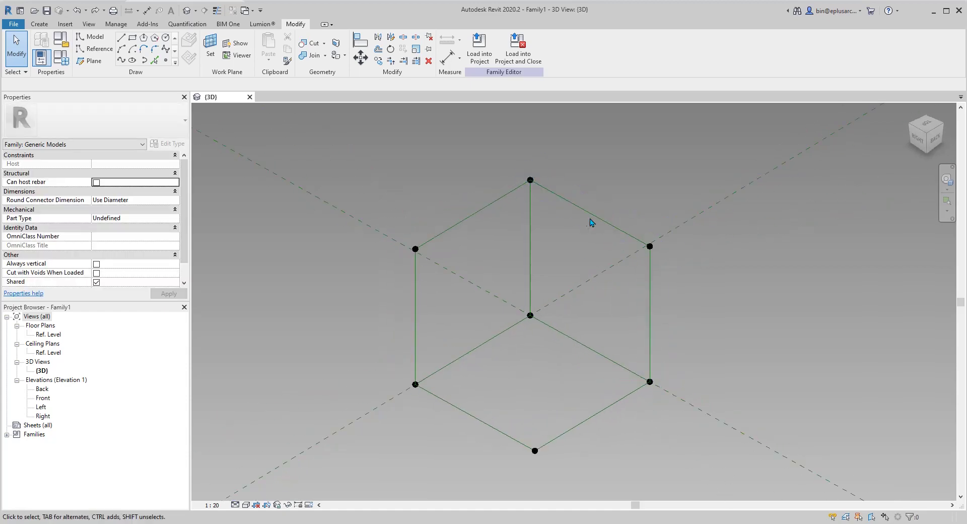
{"action": "key", "text": "Tab"}
{"action": "left_click", "coordinate": [165, 60]}
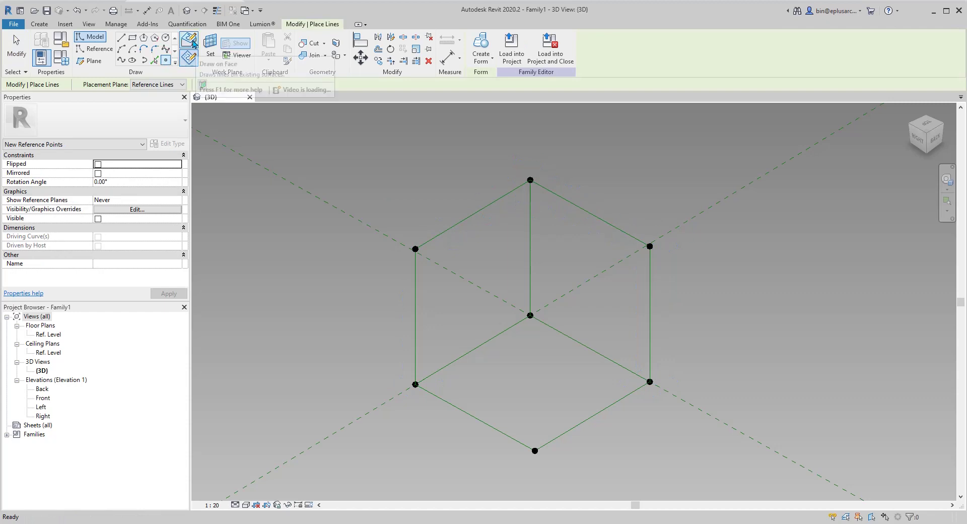
{"action": "left_click", "coordinate": [192, 44]}
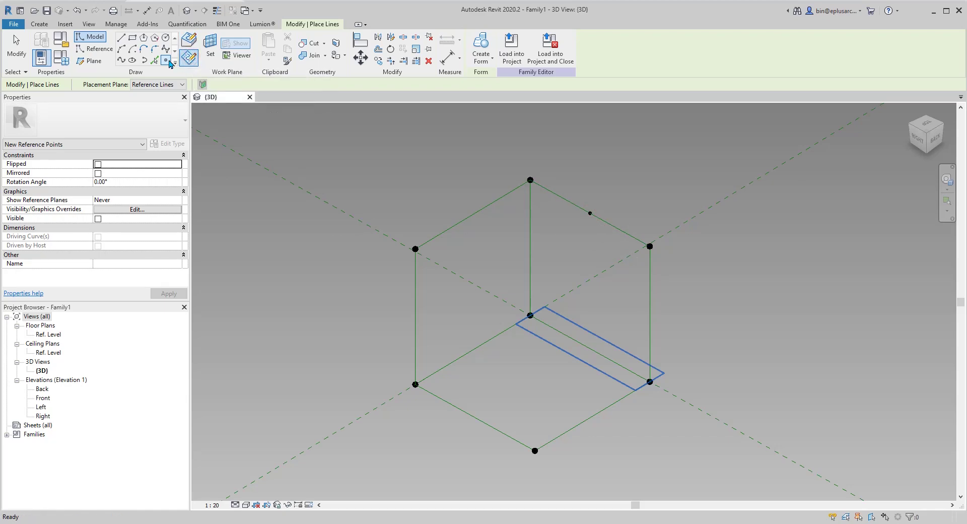
Step: Set the work plane to the new midpoint's own plane and place a second reference point on it at the same location
{"action": "left_click", "coordinate": [210, 48]}
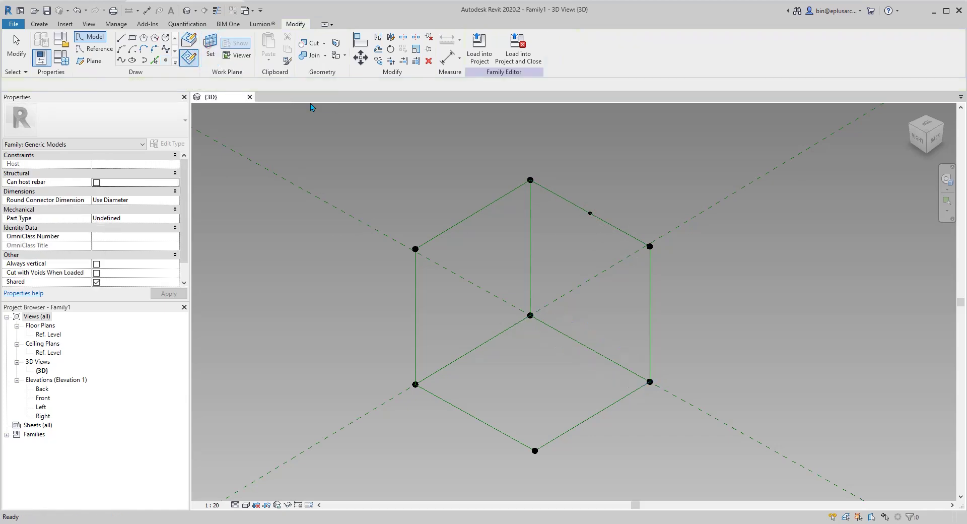
{"action": "left_click", "coordinate": [590, 214]}
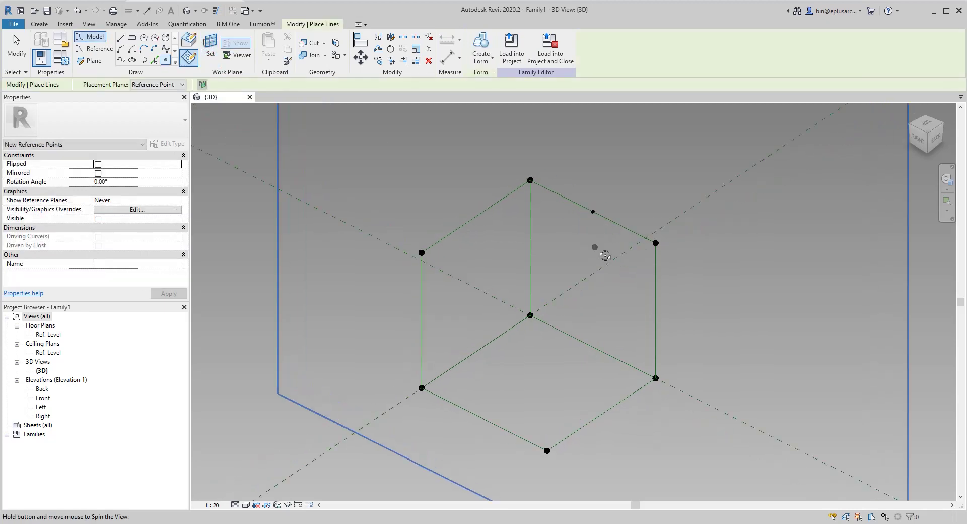
{"action": "left_click", "coordinate": [593, 211]}
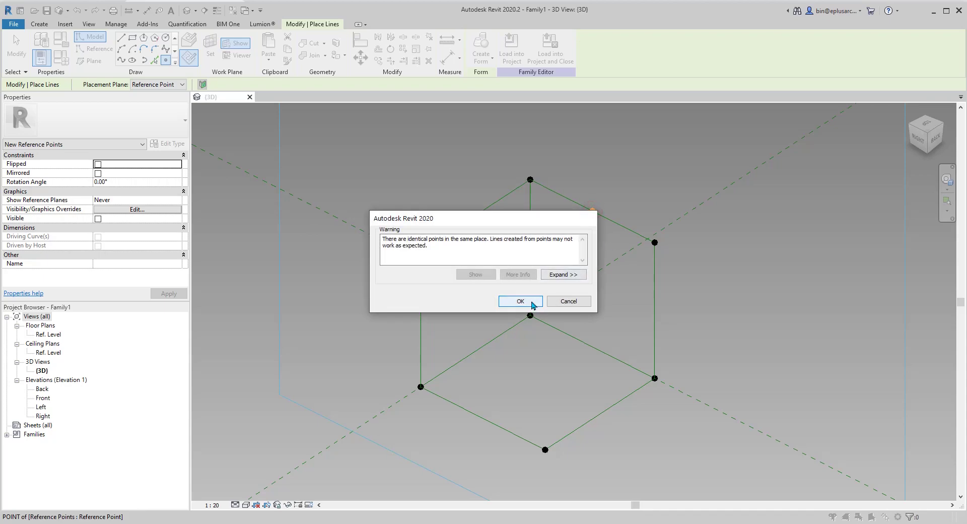
{"action": "left_click", "coordinate": [532, 302]}
{"action": "key", "text": "Escape"}
{"action": "key", "text": "Escape"}
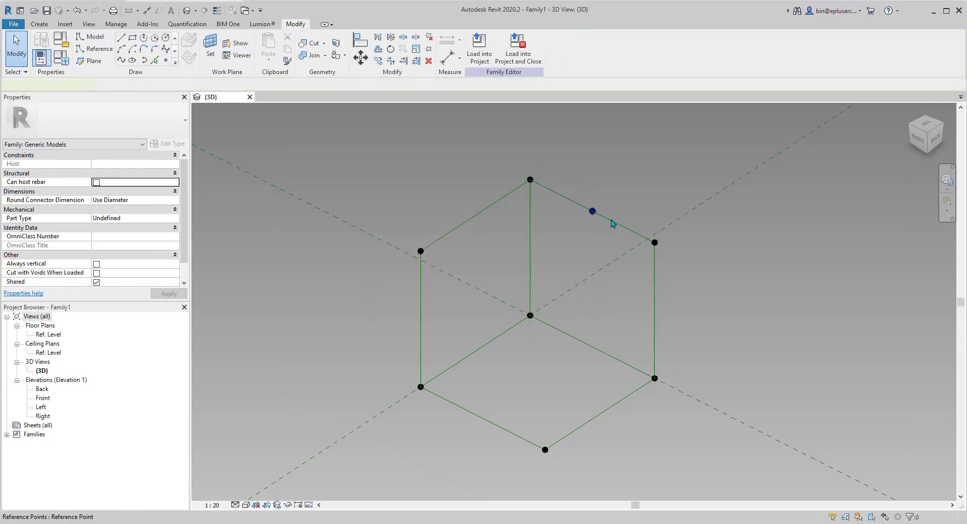
Step: Pull the second point off its host midpoint along the host plane's normal, to an offset of about 522
{"action": "left_click", "coordinate": [593, 211]}
{"action": "middle_click_drag", "start_coordinate": [604, 219], "coordinate": [561, 241], "text": "shift"}
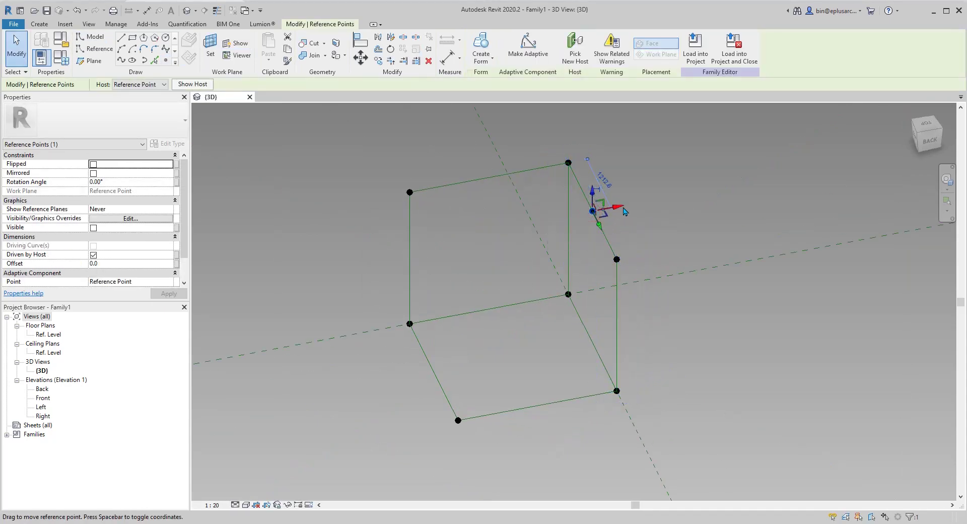
{"action": "left_click_drag", "start_coordinate": [622, 212], "coordinate": [620, 230]}
{"action": "key", "text": "Escape"}
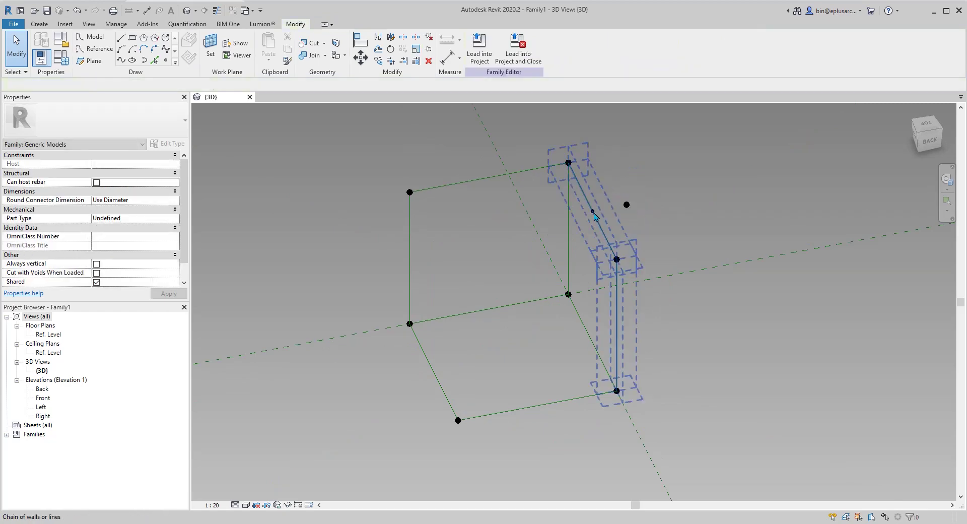
Step: Set the rotation angle of the host midpoint on the upper edge to 180° so the offset point flips to the inner side
{"action": "left_click", "coordinate": [605, 223]}
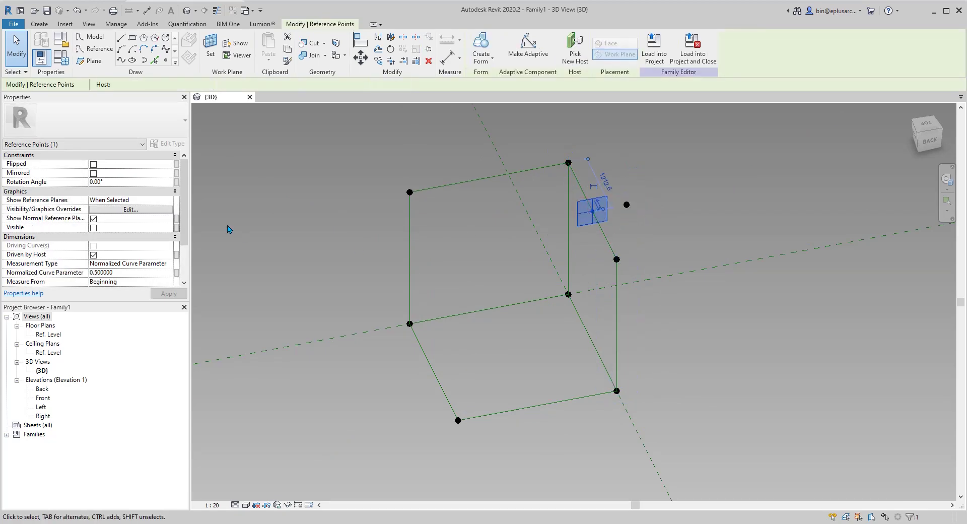
{"action": "left_click", "coordinate": [140, 182]}
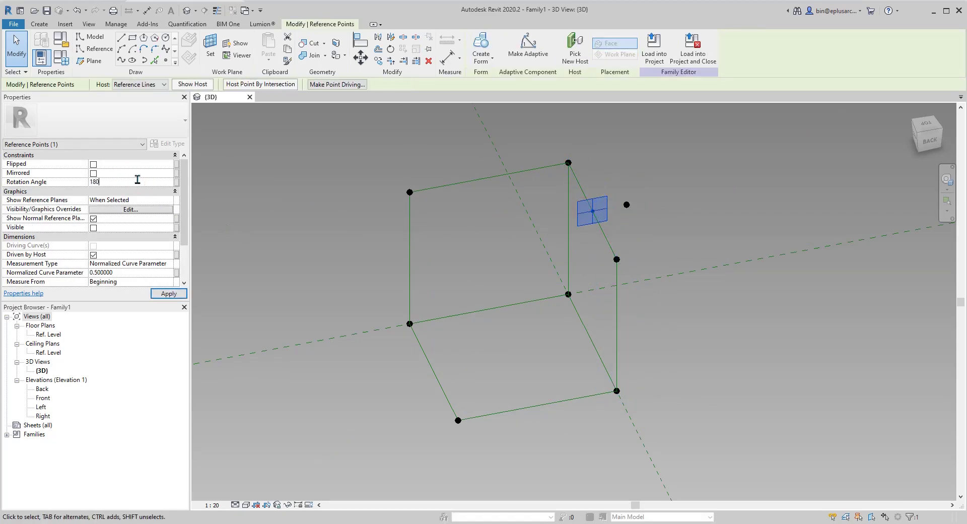
{"action": "key", "text": "Return"}
{"action": "middle_click_drag", "start_coordinate": [607, 184], "coordinate": [645, 199], "text": "shift"}
{"action": "key", "text": "Escape"}
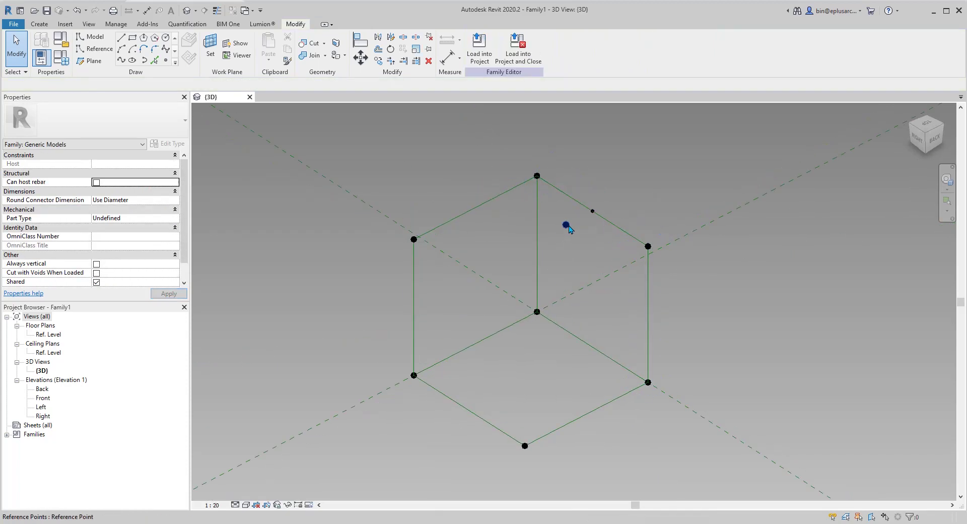
Step: Associate the flipped point's Offset with a new instance length parameter named Offset
{"action": "left_click", "coordinate": [566, 225]}
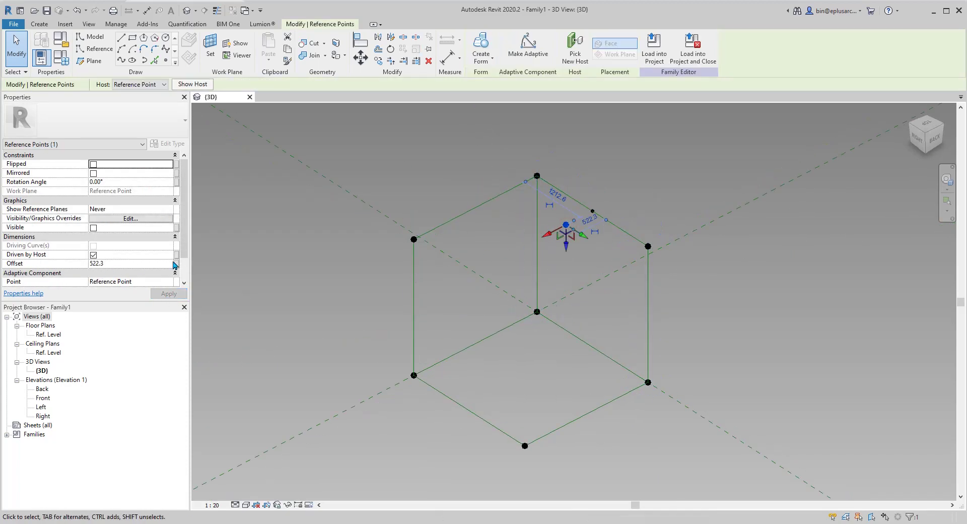
{"action": "left_click", "coordinate": [176, 263]}
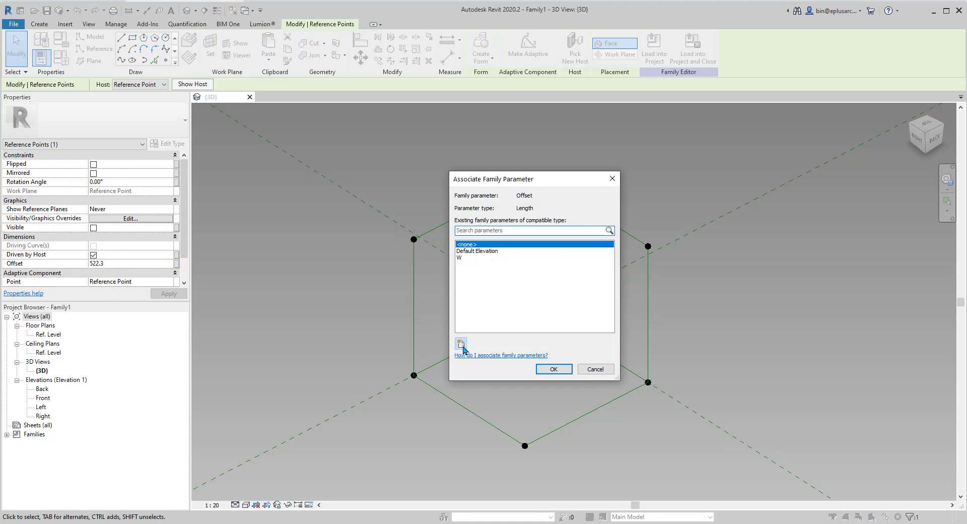
{"action": "left_click", "coordinate": [461, 344]}
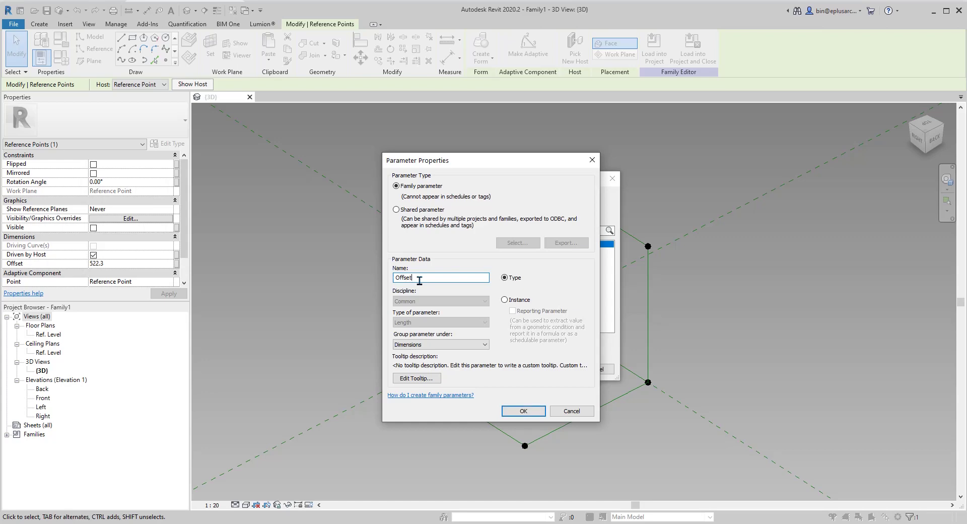
{"action": "left_click", "coordinate": [515, 411]}
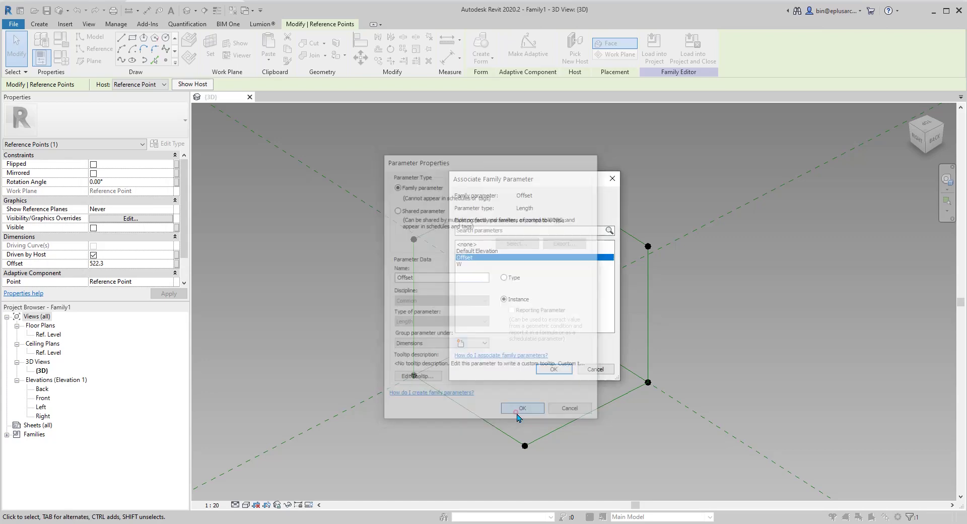
{"action": "left_click", "coordinate": [554, 369]}
{"action": "middle_click_drag", "start_coordinate": [690, 329], "coordinate": [698, 321], "text": "shift"}
{"action": "left_click", "coordinate": [617, 251]}
{"action": "scroll", "coordinate": [615, 250], "scroll_direction": "up", "scroll_amount": 1}
{"action": "middle_click_drag", "start_coordinate": [617, 249], "coordinate": [639, 267], "text": "shift"}
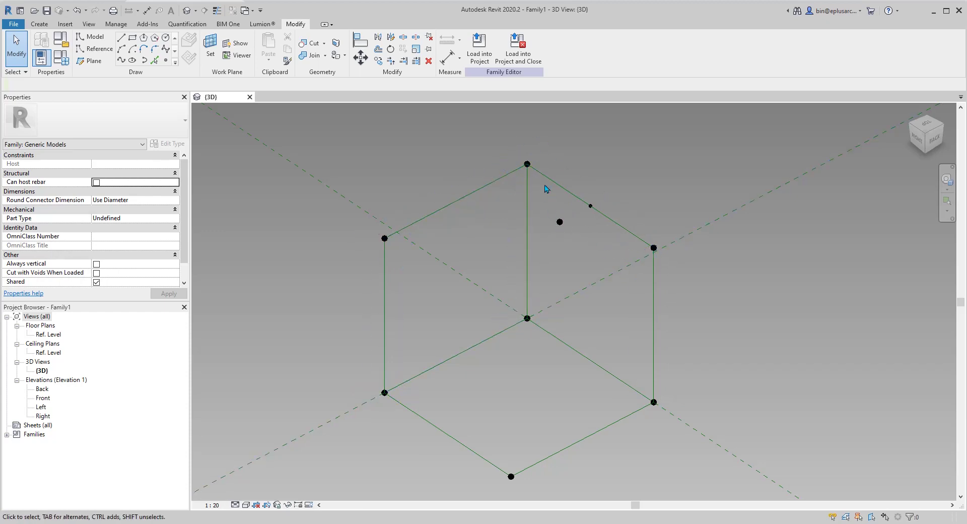
Step: Copy the host midpoint and its offset point together to a free spot beside the left-hand upper edge
{"action": "scroll", "coordinate": [594, 246], "scroll_direction": "down", "scroll_amount": 2}
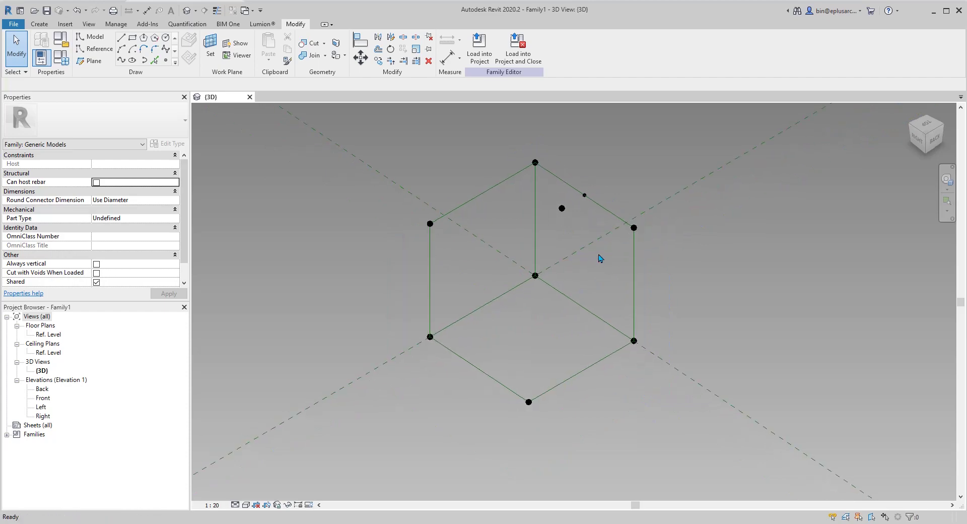
{"action": "middle_click_drag", "start_coordinate": [615, 254], "coordinate": [605, 279], "text": "shift"}
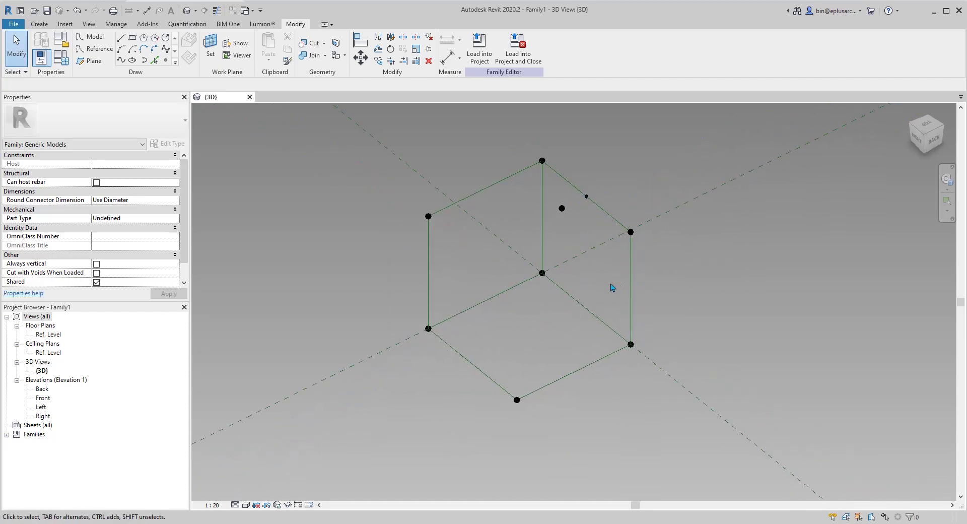
{"action": "middle_click_drag", "start_coordinate": [583, 177], "coordinate": [572, 181], "text": "shift"}
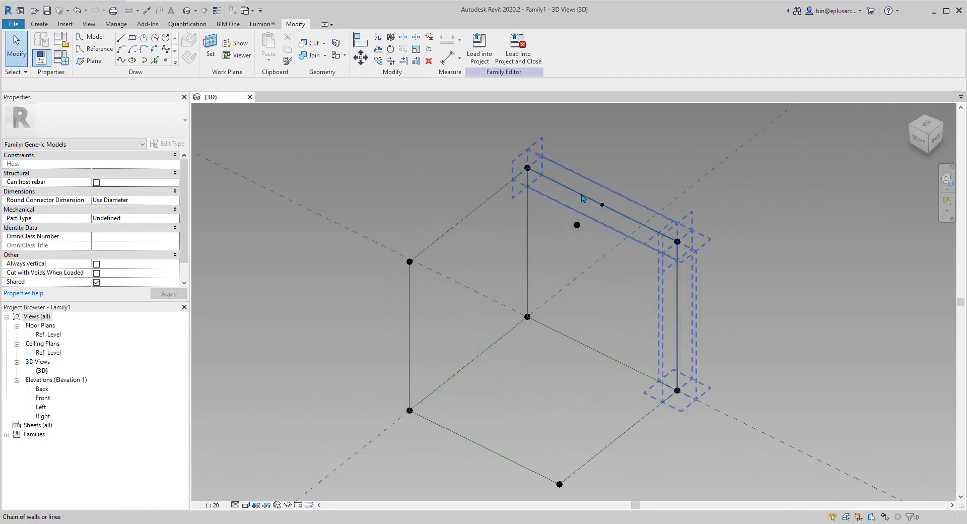
{"action": "left_click_drag", "start_coordinate": [629, 264], "coordinate": [628, 264]}
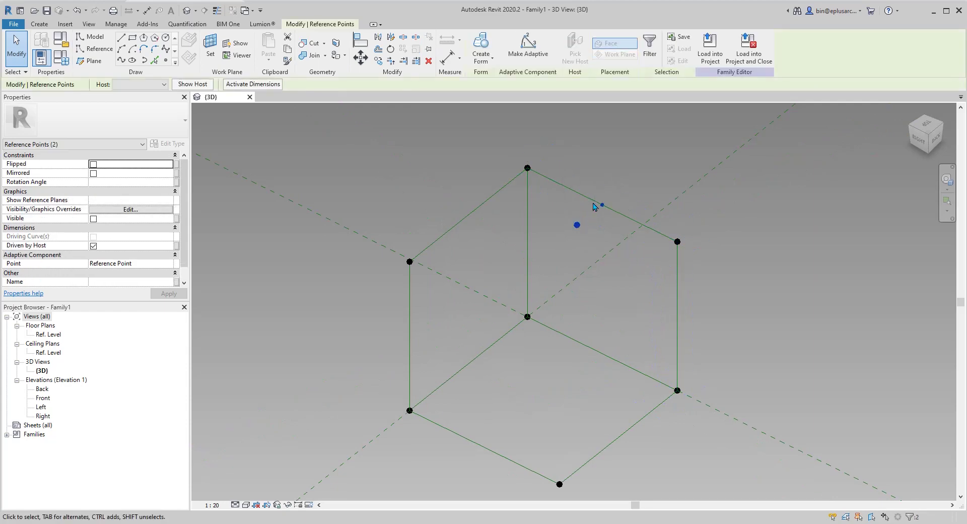
{"action": "middle_click_drag", "start_coordinate": [612, 233], "coordinate": [598, 247], "text": "shift"}
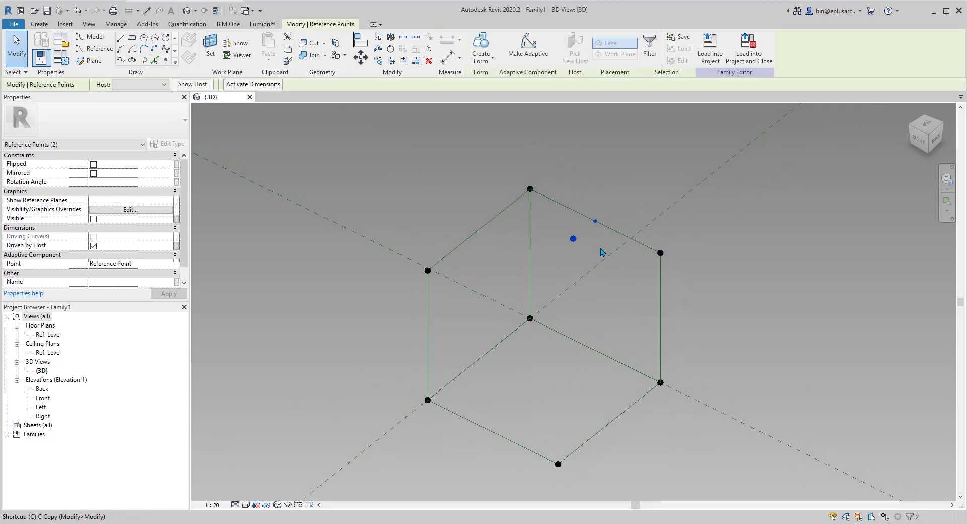
{"action": "key", "text": "c"}
{"action": "left_click", "coordinate": [445, 220]}
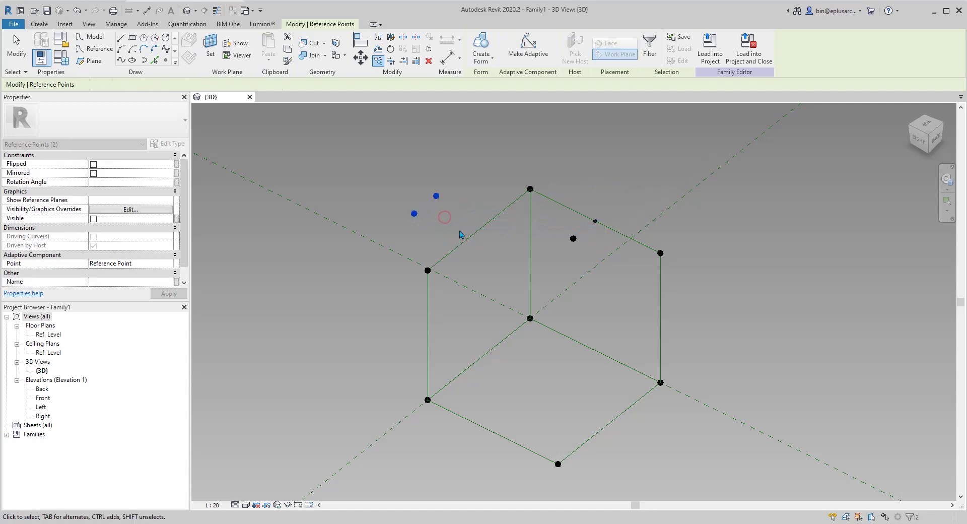
{"action": "key", "text": "Escape"}
Step: Re-host the copied host point to the midpoint of the left-hand upper reference line
{"action": "left_click", "coordinate": [455, 210]}
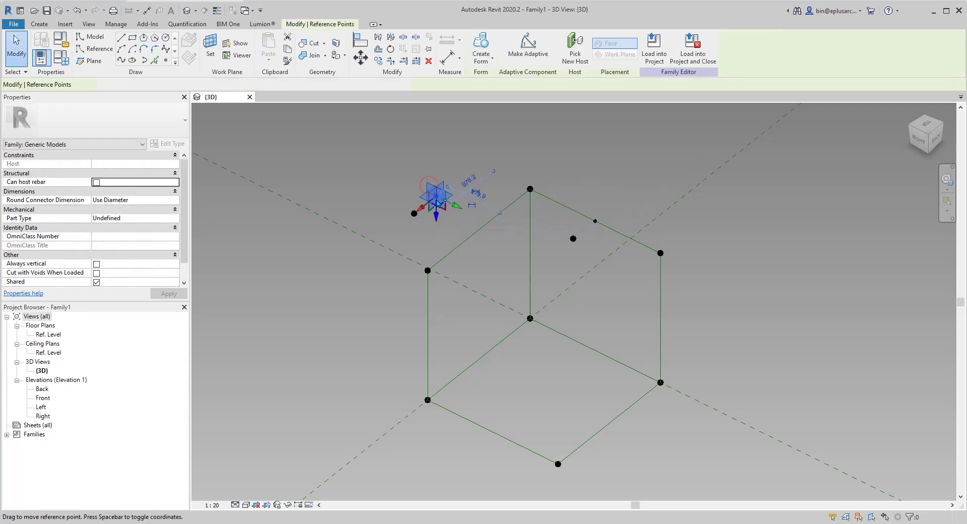
{"action": "left_click", "coordinate": [575, 60]}
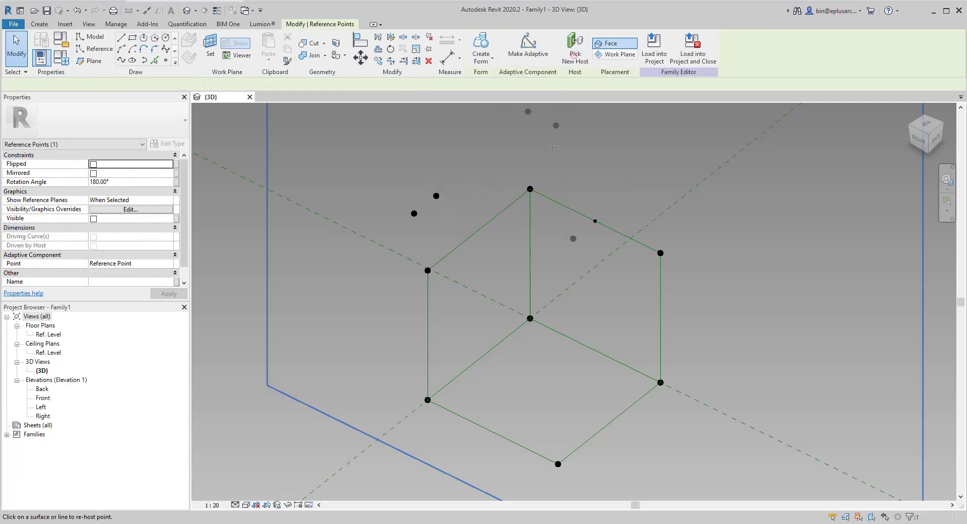
{"action": "left_click", "coordinate": [479, 229]}
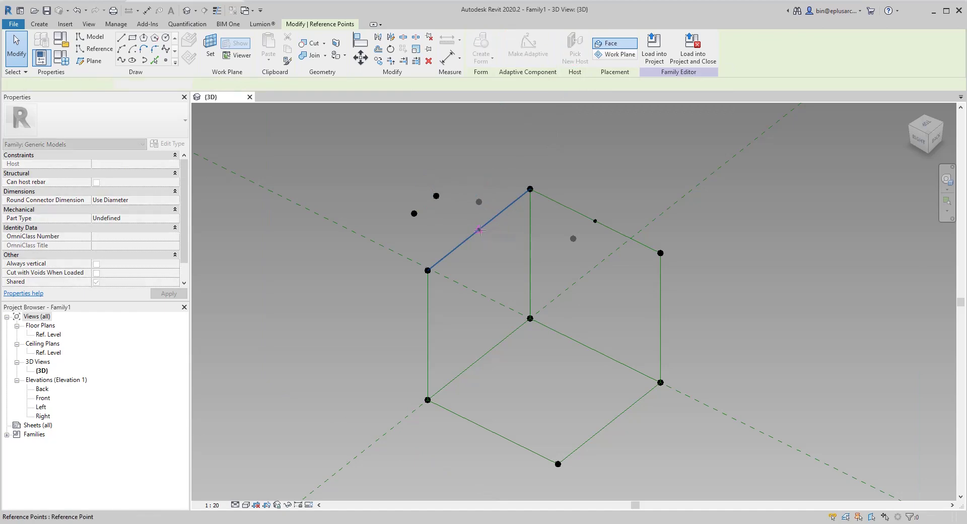
{"action": "scroll", "coordinate": [543, 241], "scroll_direction": "down", "scroll_amount": 1}
{"action": "middle_click_drag", "start_coordinate": [549, 244], "coordinate": [480, 229], "text": "shift"}
{"action": "scroll", "coordinate": [501, 240], "scroll_direction": "up", "scroll_amount": 2}
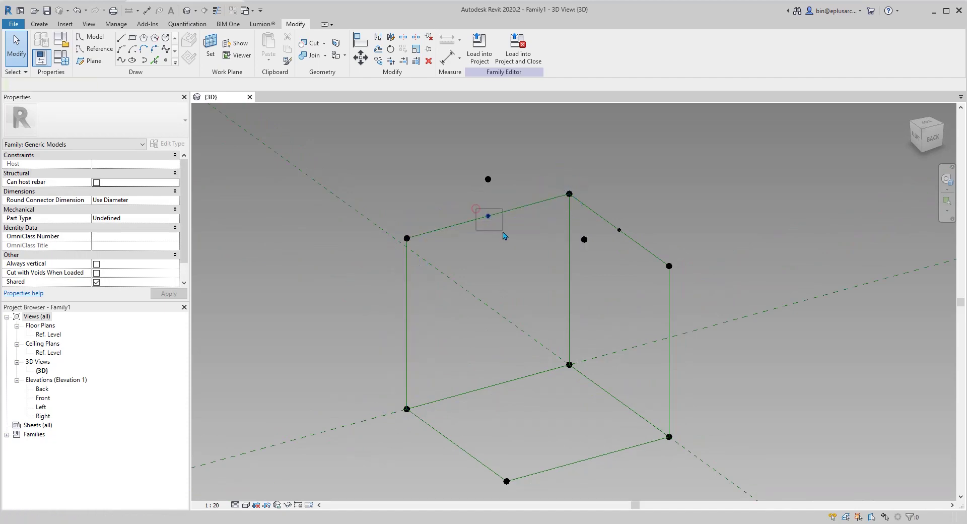
Step: Set the rotation angle of the left-hand upper edge's host midpoint to 0
{"action": "left_click_drag", "start_coordinate": [476, 208], "coordinate": [503, 232]}
{"action": "left_click", "coordinate": [124, 183]}
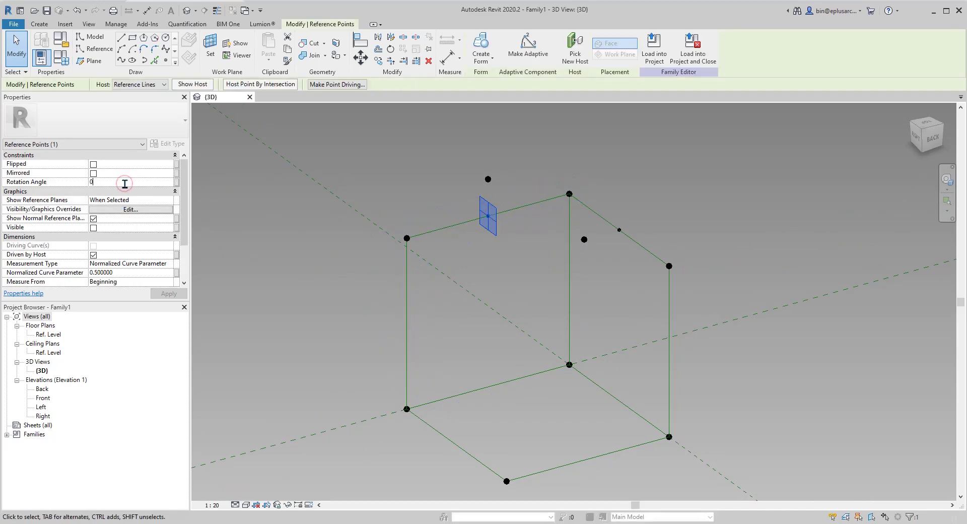
{"action": "key", "text": "Return"}
{"action": "middle_click_drag", "start_coordinate": [543, 263], "coordinate": [584, 282], "text": "shift"}
{"action": "left_click", "coordinate": [643, 256]}
{"action": "middle_click_drag", "start_coordinate": [678, 262], "coordinate": [695, 252], "text": "shift"}
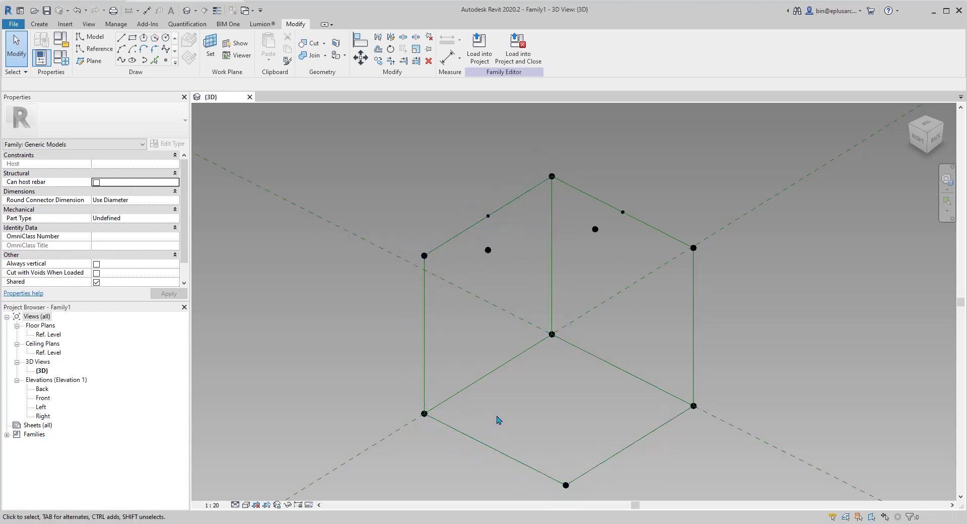
Step: Copy the left-hand upper edge's host and offset point pair to a free spot beside the left vertical edge
{"action": "middle_click_drag", "start_coordinate": [565, 361], "coordinate": [466, 222], "text": "shift"}
{"action": "left_click_drag", "start_coordinate": [495, 255], "coordinate": [504, 260]}
{"action": "key", "text": "c"}
{"action": "key", "text": "c"}
{"action": "left_click", "coordinate": [485, 252]}
{"action": "left_click", "coordinate": [343, 293]}
{"action": "left_click", "coordinate": [343, 291]}
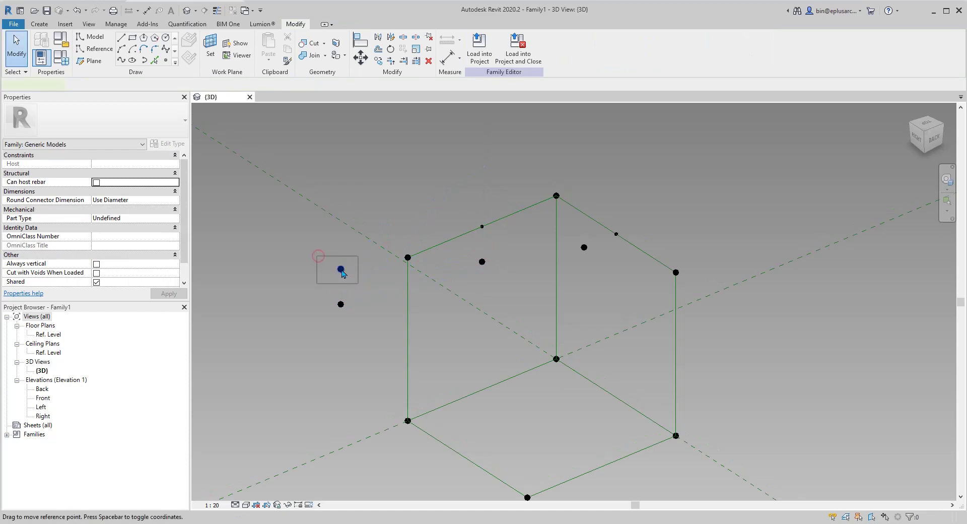
Step: Re-host the copied host point to the midpoint of the left vertical reference line
{"action": "left_click", "coordinate": [341, 270]}
{"action": "left_click", "coordinate": [573, 52]}
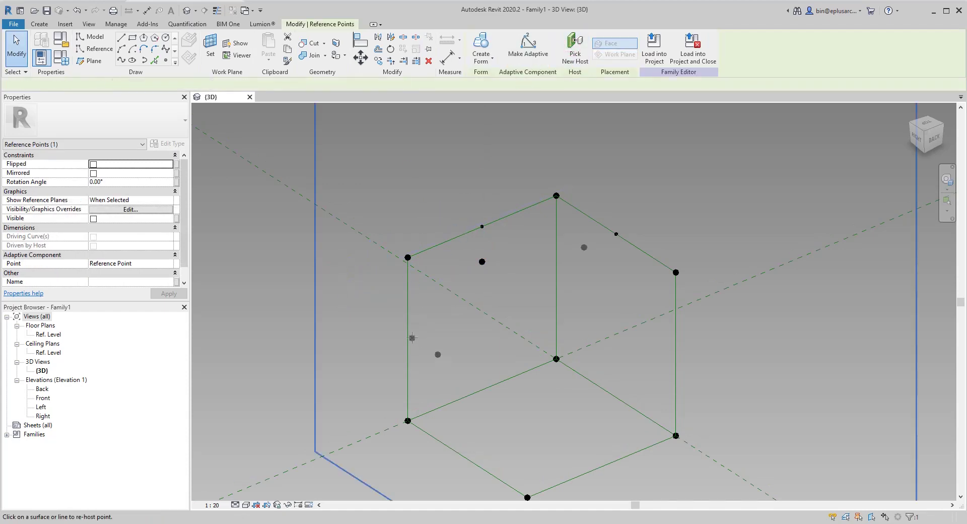
{"action": "left_click", "coordinate": [408, 341]}
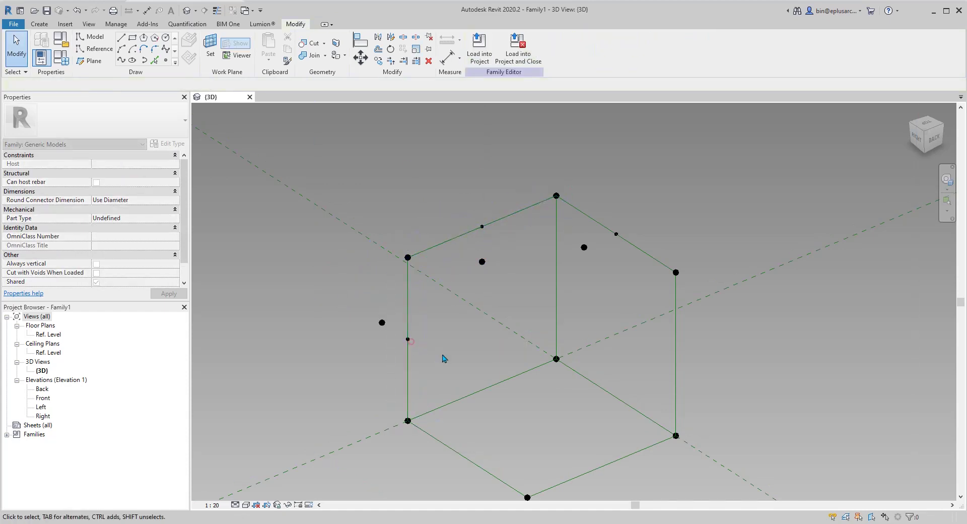
{"action": "middle_click_drag", "start_coordinate": [484, 378], "coordinate": [512, 349], "text": "shift"}
Step: Set the rotation angle of the vertical edge's host midpoint to 180°
{"action": "left_click", "coordinate": [431, 353]}
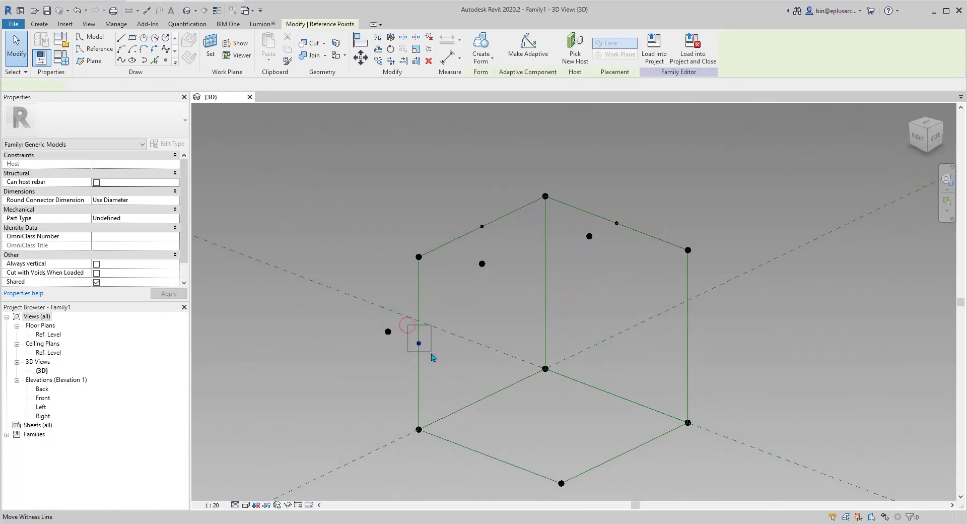
{"action": "left_click", "coordinate": [124, 181]}
{"action": "type", "text": "180"}
{"action": "middle_click_drag", "start_coordinate": [513, 347], "coordinate": [509, 339]}
{"action": "left_click", "coordinate": [457, 377]}
Step: Copy the vertical edge's host and offset point pair to a free spot below the frame, near the front-left base edge
{"action": "scroll", "coordinate": [456, 378], "scroll_direction": "down", "scroll_amount": 2}
{"action": "middle_click_drag", "start_coordinate": [457, 379], "coordinate": [414, 364], "text": "shift"}
{"action": "left_click_drag", "start_coordinate": [438, 347], "coordinate": [439, 347]}
{"action": "key", "text": "c"}
{"action": "key", "text": "o"}
{"action": "left_click", "coordinate": [441, 317]}
{"action": "left_click", "coordinate": [405, 449]}
{"action": "key", "text": "Escape"}
Step: Re-host the newest copied host point to the midpoint of the front-left base reference line
{"action": "left_click", "coordinate": [359, 444]}
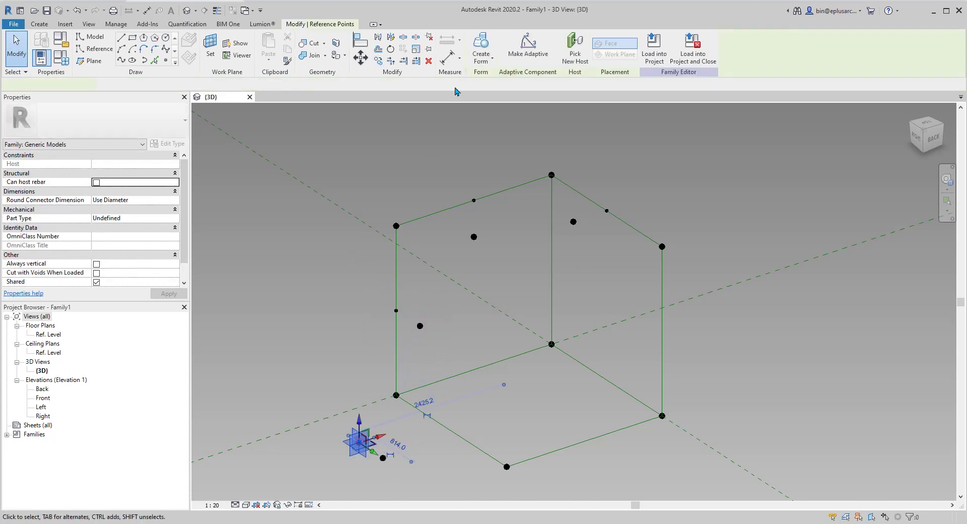
{"action": "left_click", "coordinate": [574, 47]}
{"action": "left_click", "coordinate": [451, 429]}
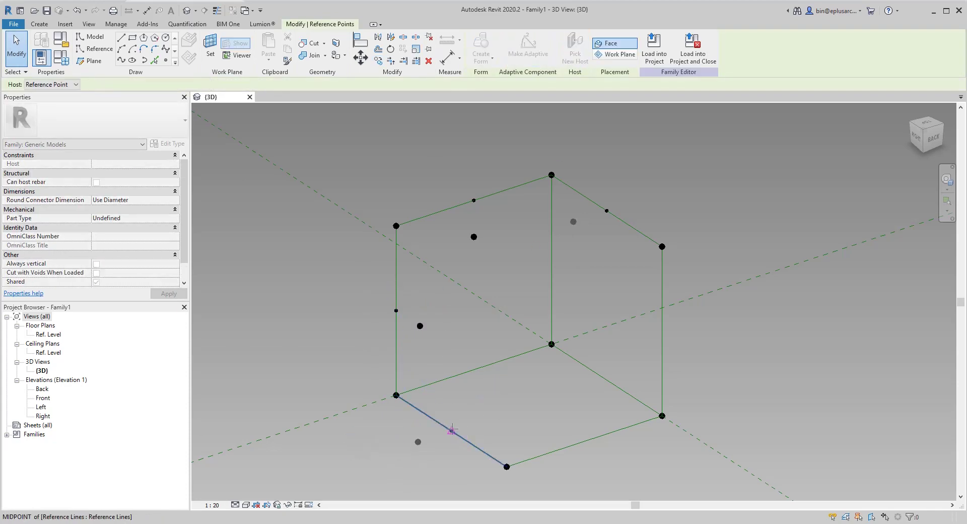
Step: Set the rotation angle of the front-left base edge's host midpoint to 0°
{"action": "key", "text": "Escape"}
{"action": "scroll", "coordinate": [500, 363], "scroll_direction": "down", "scroll_amount": 1}
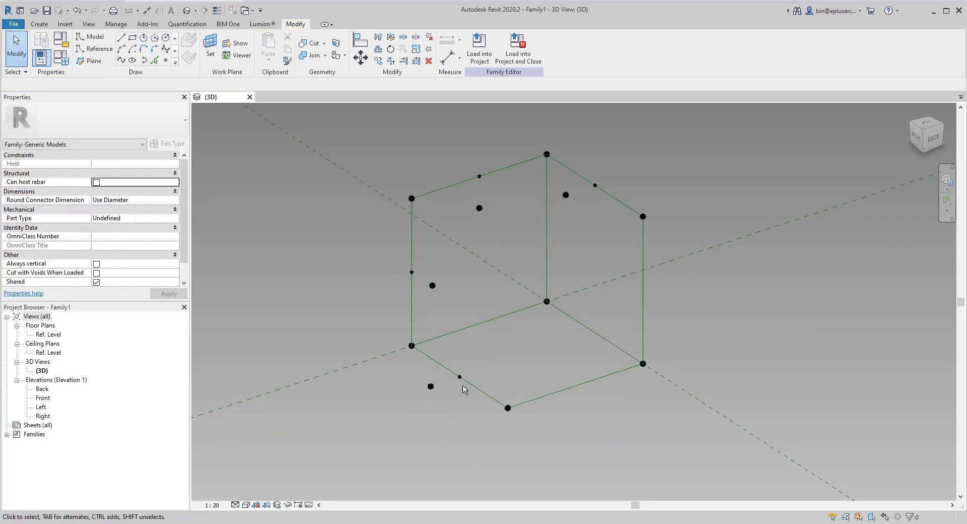
{"action": "middle_click_drag", "start_coordinate": [463, 389], "coordinate": [458, 363], "text": "shift"}
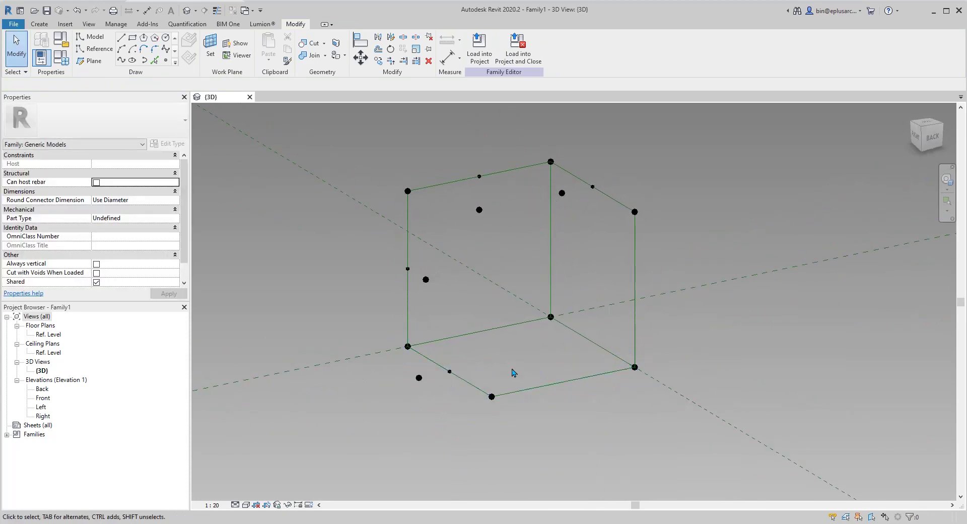
{"action": "left_click", "coordinate": [464, 388]}
{"action": "left_click", "coordinate": [130, 181]}
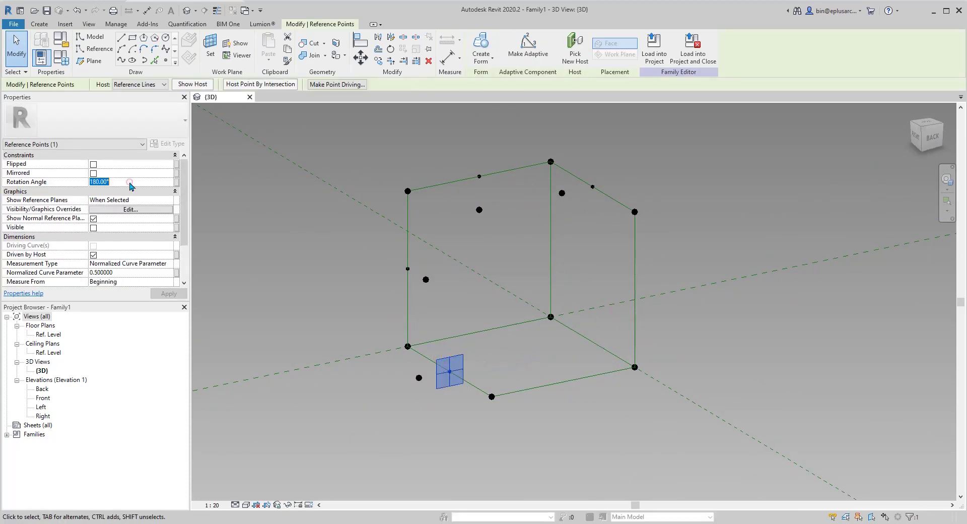
Step: Copy the left vertical edge's host and offset point pair to a free spot inside the base, near the front-right base edge
{"action": "left_click_drag", "start_coordinate": [437, 353], "coordinate": [487, 384]}
{"action": "left_click_drag", "start_coordinate": [445, 297], "coordinate": [446, 297]}
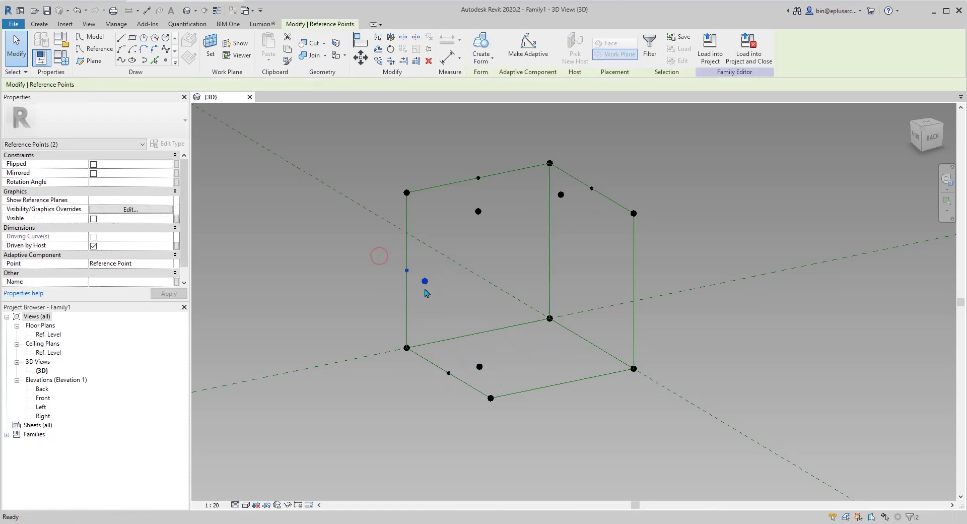
{"action": "key", "text": "c"}
{"action": "key", "text": "o"}
{"action": "left_click", "coordinate": [419, 287]}
{"action": "left_click", "coordinate": [540, 363]}
{"action": "key", "text": "Escape"}
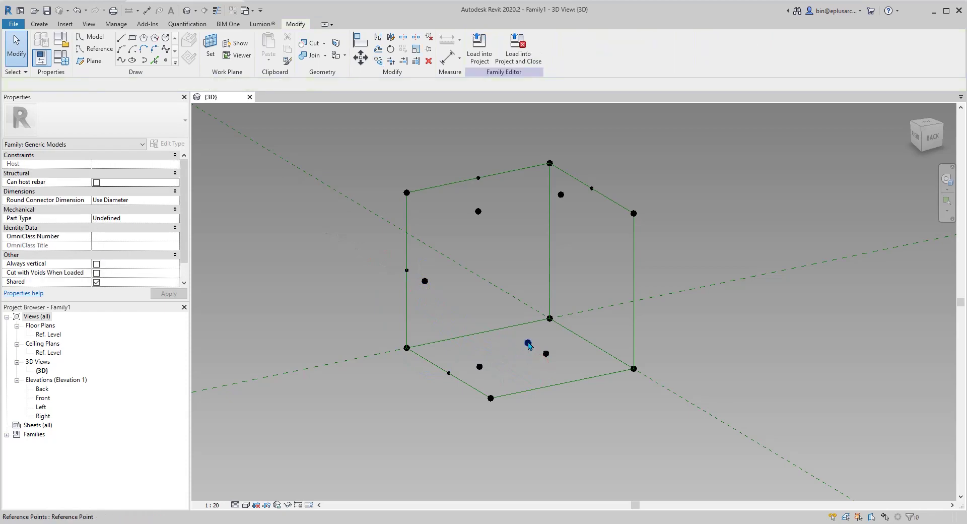
Step: Re-host the copied host point to the midpoint of the front-right base reference line
{"action": "left_click", "coordinate": [527, 344]}
{"action": "left_click", "coordinate": [575, 61]}
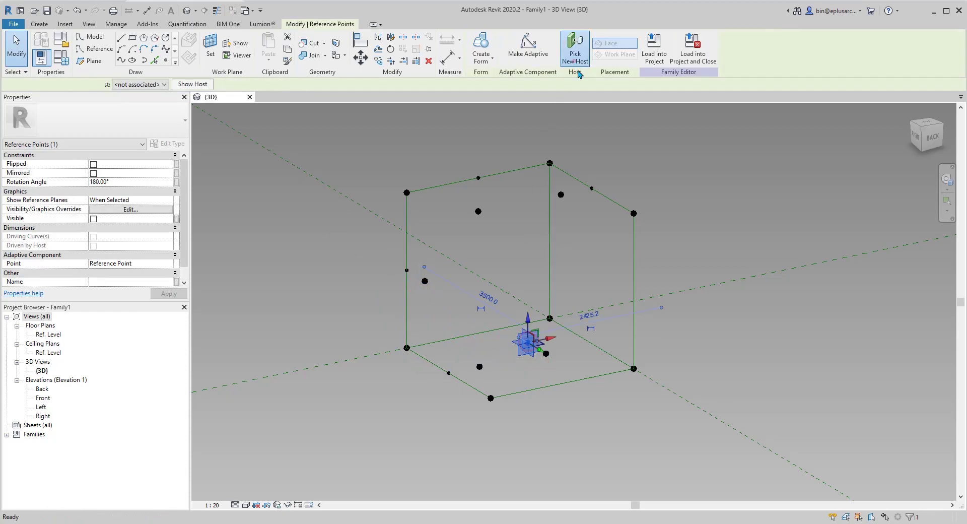
{"action": "left_click", "coordinate": [567, 383]}
{"action": "mouse_move", "coordinate": [564, 388]}
{"action": "middle_mouse_down", "text": "shift"}
{"action": "mouse_move", "coordinate": [540, 391]}
{"action": "mouse_move", "coordinate": [626, 374]}
{"action": "mouse_move", "coordinate": [556, 401]}
{"action": "middle_mouse_up", "text": "shift"}
Step: Copy the front-left base edge's host and offset point pair to a free spot near the center of the base
{"action": "left_click_drag", "start_coordinate": [506, 398], "coordinate": [508, 399]}
{"action": "key", "text": "c"}
{"action": "key", "text": "c"}
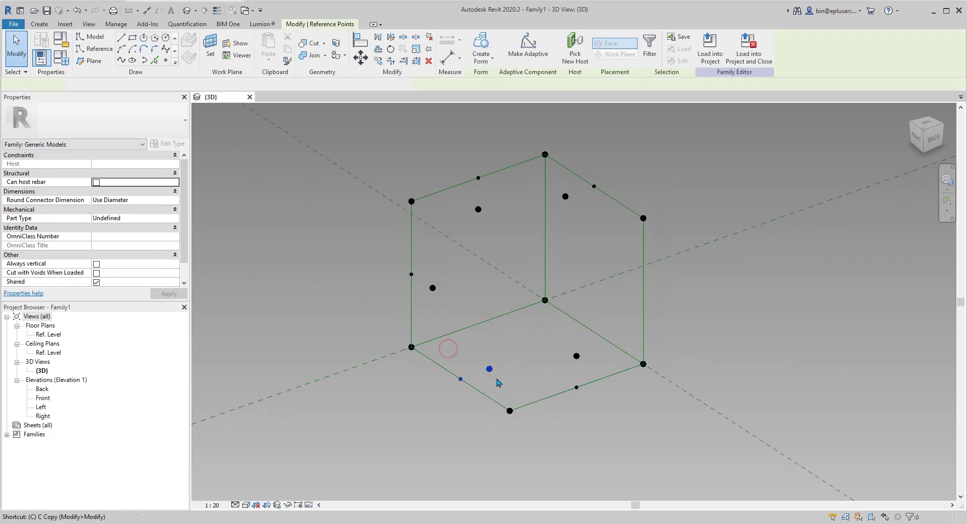
{"action": "left_click", "coordinate": [472, 375]}
{"action": "left_click", "coordinate": [528, 338]}
{"action": "key", "text": "Escape"}
Step: Re-host the newest copied host point to the midpoint of the right vertical reference line
{"action": "left_click", "coordinate": [516, 338]}
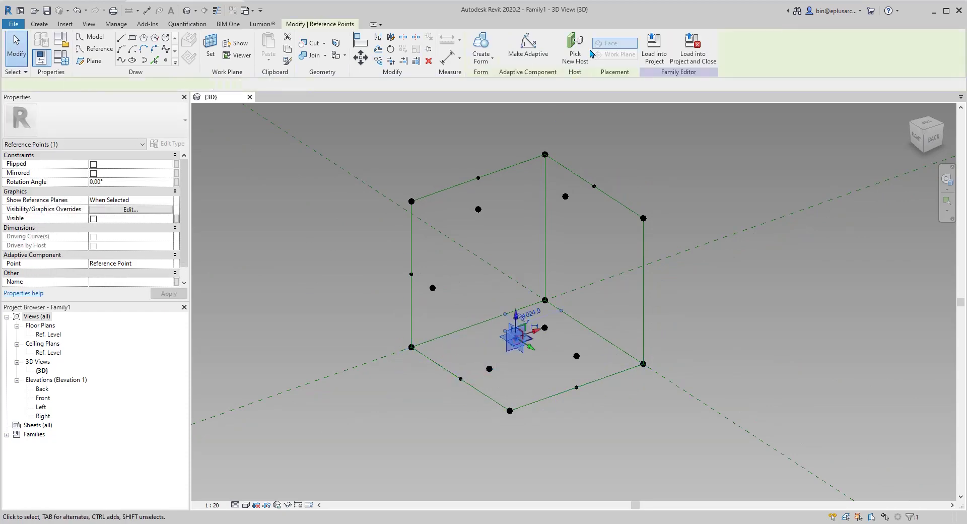
{"action": "left_click", "coordinate": [575, 49]}
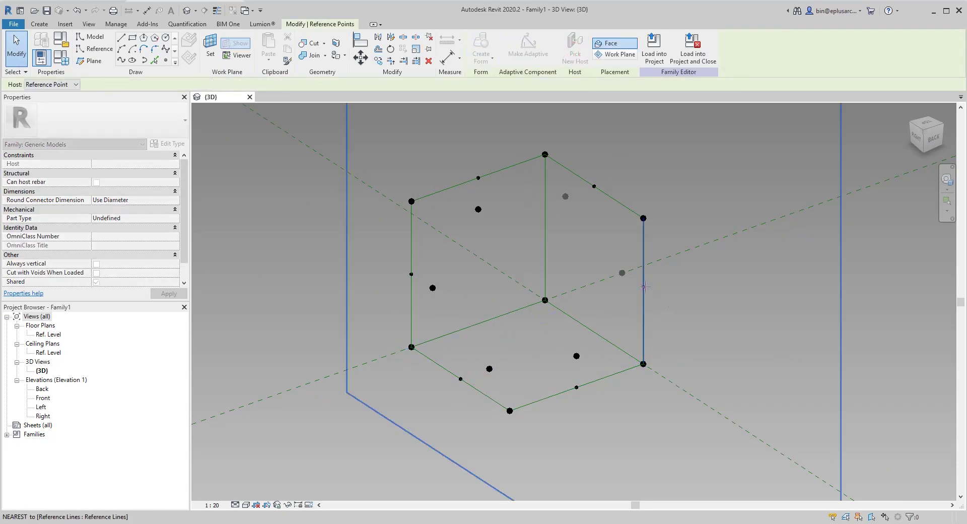
{"action": "left_click", "coordinate": [645, 290]}
{"action": "scroll", "coordinate": [671, 333], "scroll_direction": "down", "scroll_amount": 1}
{"action": "mouse_move", "coordinate": [670, 337]}
{"action": "middle_mouse_down", "text": "shift"}
{"action": "mouse_move", "coordinate": [640, 347]}
{"action": "mouse_move", "coordinate": [669, 338]}
{"action": "middle_mouse_up", "text": "shift"}
{"action": "scroll", "coordinate": [620, 271], "scroll_direction": "up", "scroll_amount": 1}
{"action": "middle_click_drag", "start_coordinate": [621, 271], "coordinate": [616, 281]}
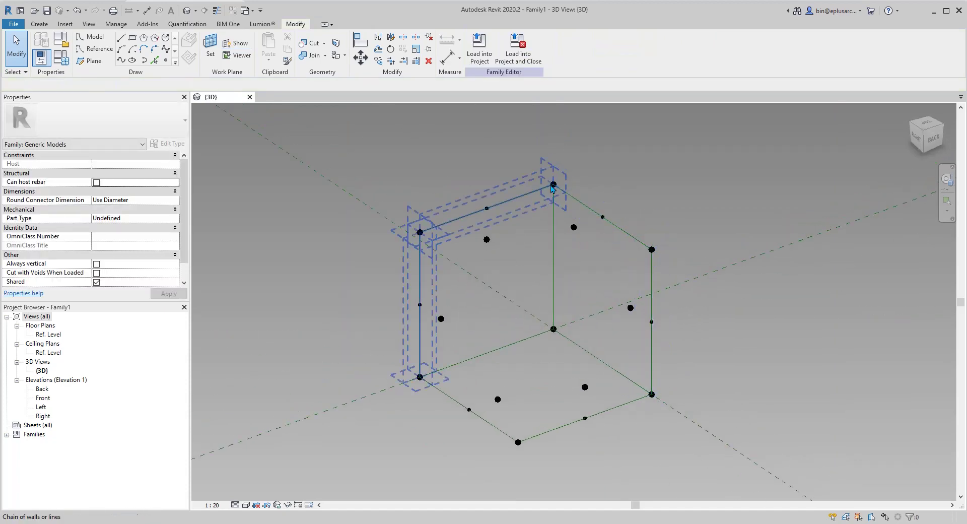
Step: Create a spline through the top-right edge's two corner points and offset point, and make it a reference line
{"action": "left_click_drag", "start_coordinate": [641, 226], "coordinate": [672, 267], "text": "ctrl"}
{"action": "left_click", "coordinate": [121, 61]}
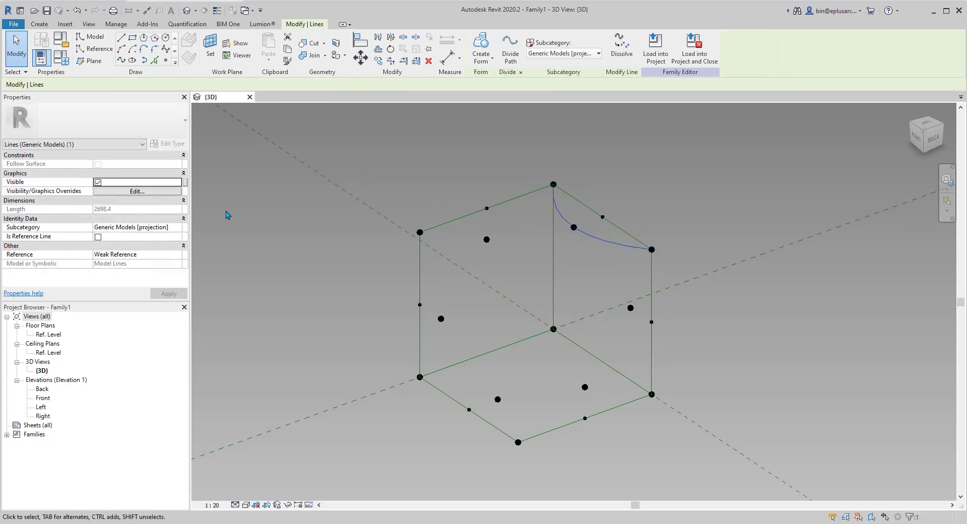
{"action": "left_click", "coordinate": [98, 236]}
{"action": "key", "text": "Escape"}
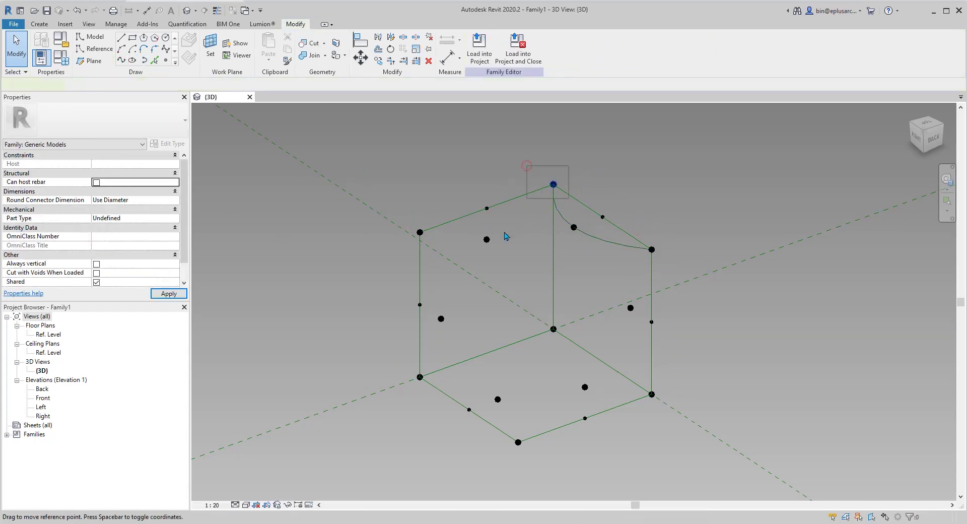
Step: Create a spline through the top-left edge's corner points and offset point, and make it a reference line
{"action": "left_click_drag", "start_coordinate": [471, 224], "coordinate": [514, 254], "text": "ctrl"}
{"action": "mouse_move", "coordinate": [515, 254]}
{"action": "middle_mouse_down", "text": "shift"}
{"action": "mouse_move", "coordinate": [482, 267]}
{"action": "mouse_move", "coordinate": [499, 260]}
{"action": "middle_mouse_up", "text": "shift"}
{"action": "left_click_drag", "start_coordinate": [402, 212], "coordinate": [429, 242], "text": "ctrl"}
{"action": "left_click", "coordinate": [132, 61]}
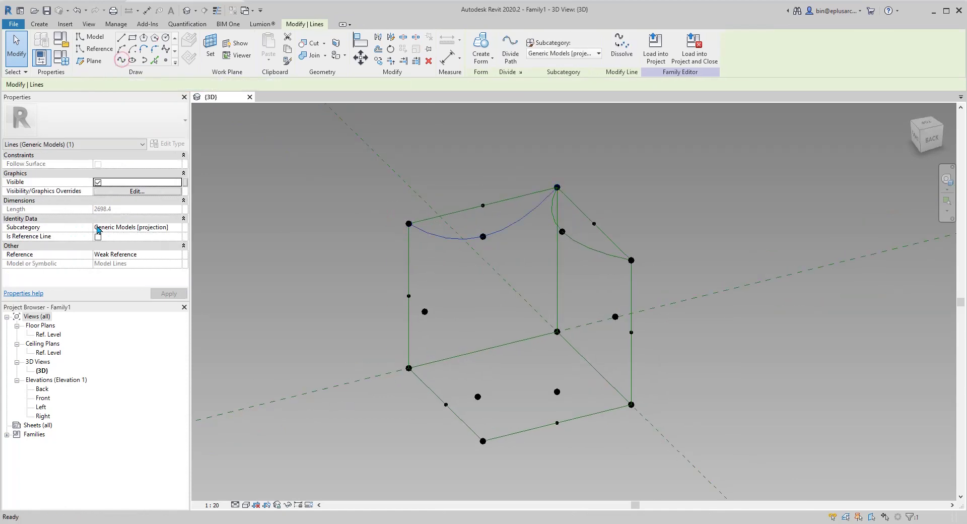
{"action": "left_click", "coordinate": [96, 236]}
{"action": "middle_click_drag", "start_coordinate": [510, 299], "coordinate": [511, 300]}
{"action": "left_click", "coordinate": [416, 266]}
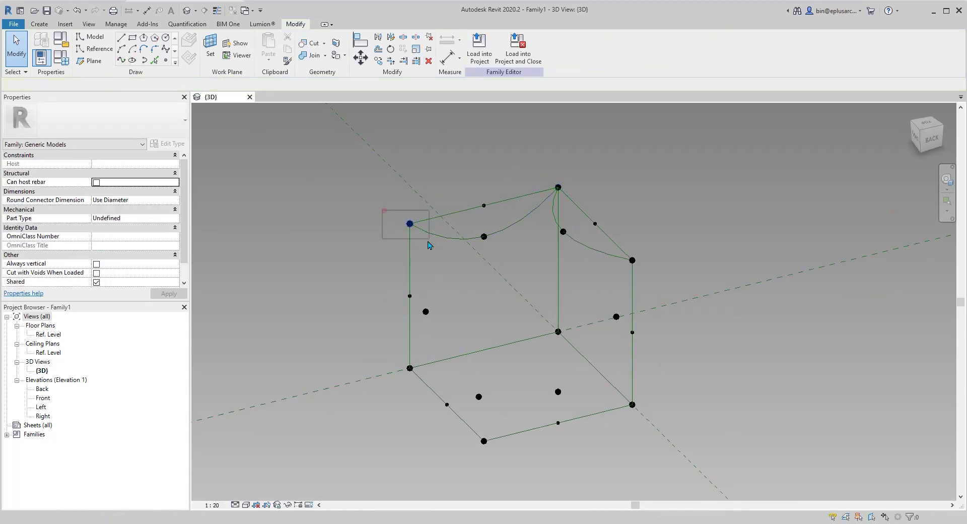
Step: Create a spline through the left vertical edge's corner points and offset point, and make it a reference line
{"action": "left_click_drag", "start_coordinate": [430, 245], "coordinate": [429, 238]}
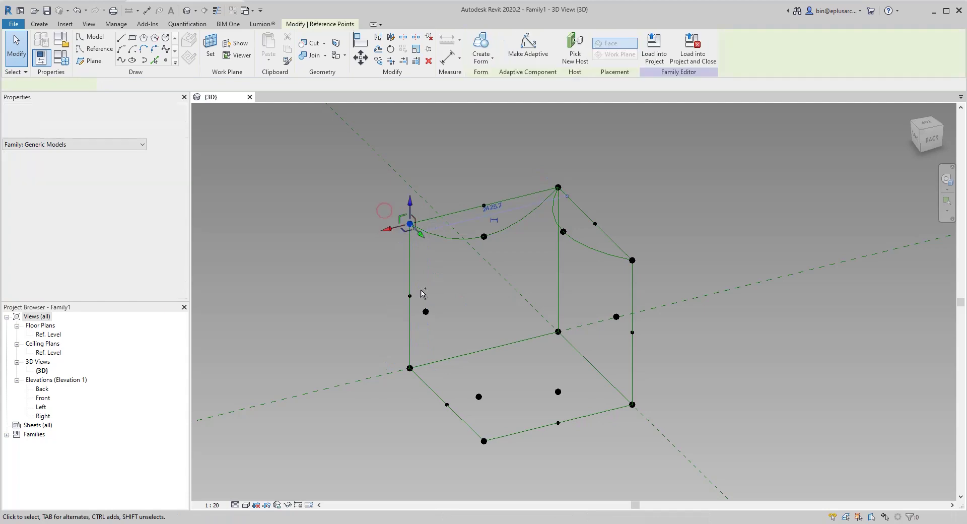
{"action": "left_click", "coordinate": [120, 60]}
{"action": "left_click", "coordinate": [98, 237]}
{"action": "middle_click_drag", "start_coordinate": [490, 328], "coordinate": [482, 295]}
{"action": "key", "text": "Escape"}
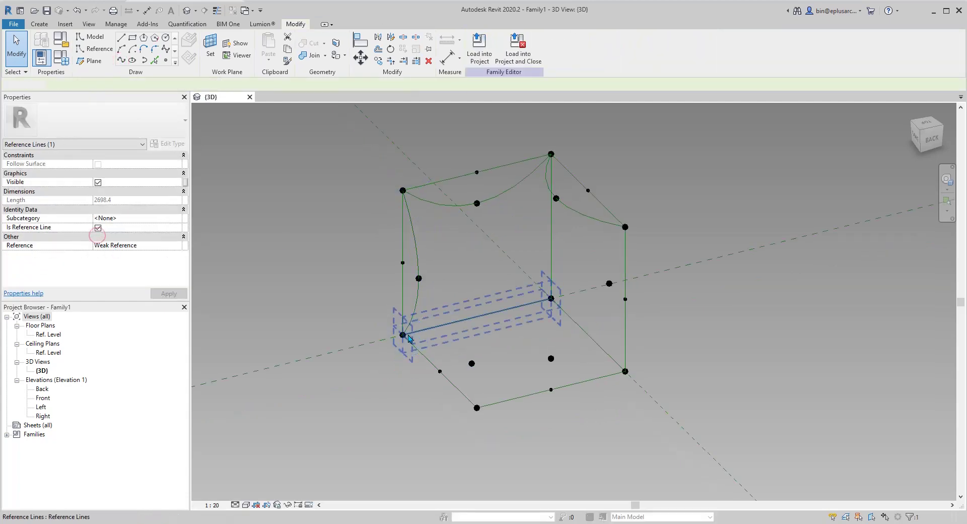
Step: Create a spline through the front-left base edge's corner points and offset point, and make it a reference line
{"action": "left_click_drag", "start_coordinate": [370, 313], "coordinate": [427, 347]}
{"action": "left_click_drag", "start_coordinate": [453, 346], "coordinate": [486, 372], "text": "ctrl"}
{"action": "left_click_drag", "start_coordinate": [454, 400], "coordinate": [488, 421], "text": "ctrl"}
{"action": "left_click", "coordinate": [96, 237]}
{"action": "middle_click_drag", "start_coordinate": [540, 295], "coordinate": [518, 287]}
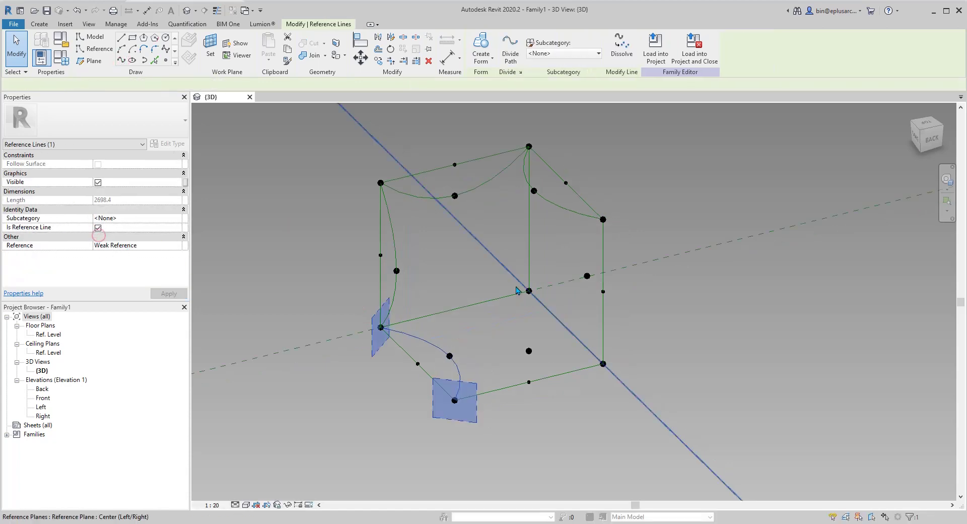
{"action": "key", "text": "Escape"}
Step: Create a spline through the front-right base edge's corner points and offset point, and make it a reference line
{"action": "left_click_drag", "start_coordinate": [508, 336], "coordinate": [620, 376], "text": "ctrl"}
{"action": "left_click", "coordinate": [98, 237]}
{"action": "key", "text": "Escape"}
Step: Create a spline through the right vertical edge's corner points and offset point, and make it a reference line
{"action": "left_click", "coordinate": [603, 219]}
{"action": "left_click", "coordinate": [587, 275], "text": "ctrl"}
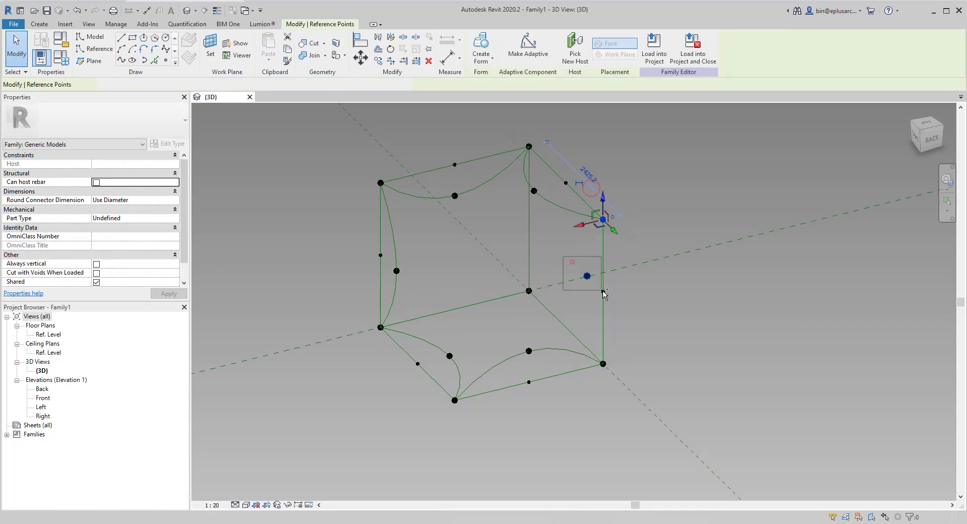
{"action": "left_click_drag", "start_coordinate": [590, 328], "coordinate": [617, 378], "text": "ctrl"}
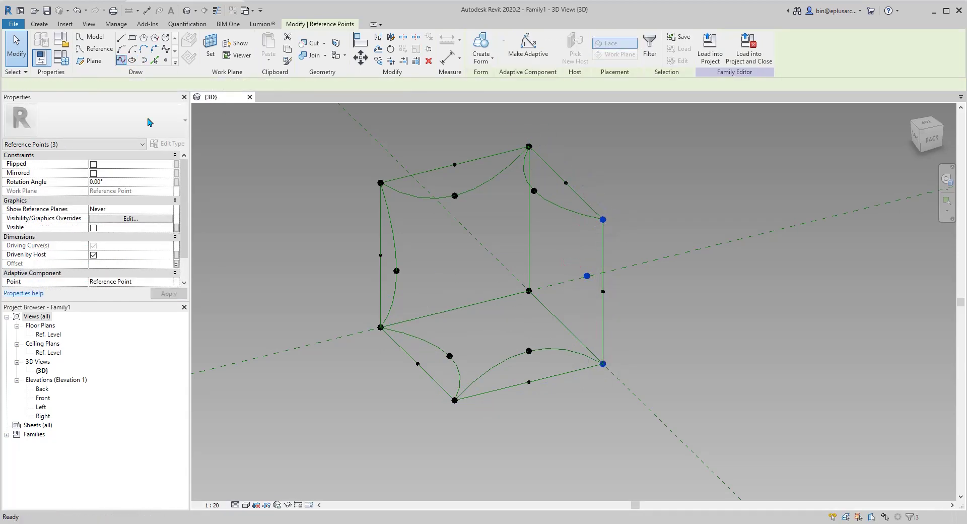
{"action": "left_click", "coordinate": [120, 60]}
{"action": "left_click", "coordinate": [97, 227]}
{"action": "key", "text": "Escape"}
{"action": "scroll", "coordinate": [446, 200], "scroll_direction": "down", "scroll_amount": 2}
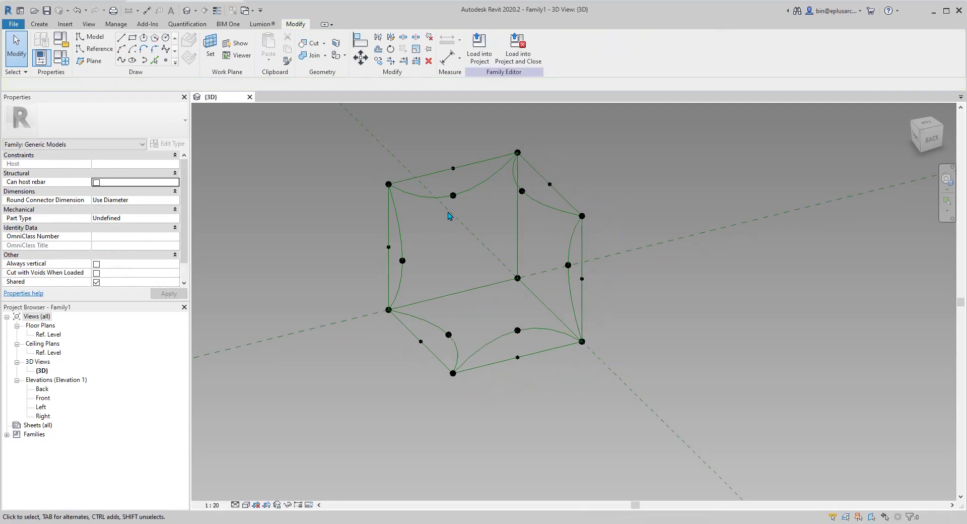
Step: Create a surface form from the closed loop of six curved reference lines
{"action": "middle_click_drag", "start_coordinate": [456, 232], "coordinate": [515, 260], "text": "shift"}
{"action": "scroll", "coordinate": [563, 274], "scroll_direction": "up", "scroll_amount": 2}
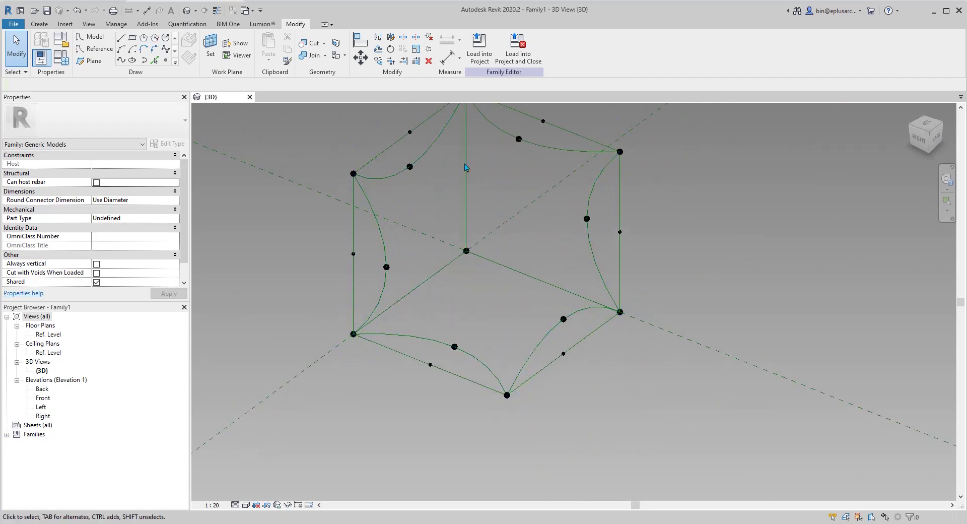
{"action": "middle_click_drag", "start_coordinate": [465, 168], "coordinate": [492, 197], "text": "shift"}
{"action": "left_click", "coordinate": [555, 211]}
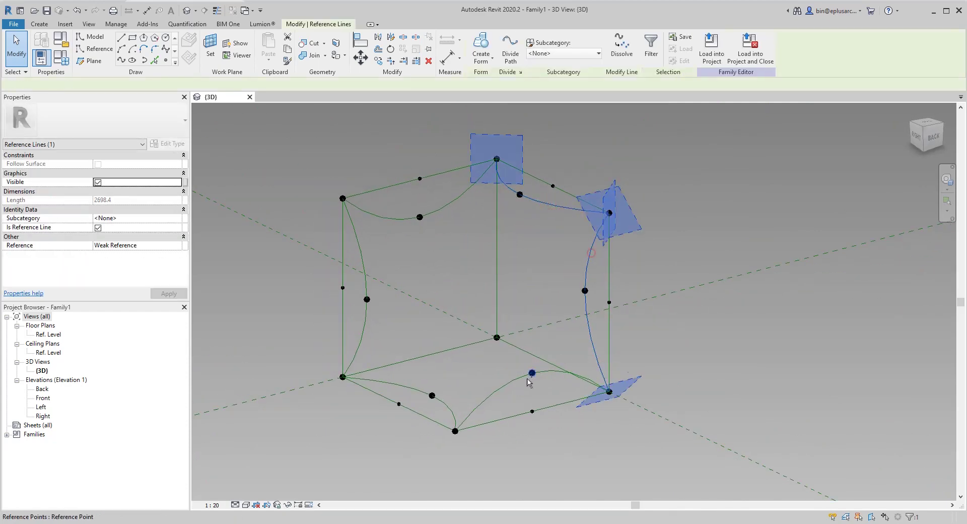
{"action": "left_click", "coordinate": [415, 393], "text": "ctrl"}
{"action": "left_click", "coordinate": [366, 330], "text": "ctrl"}
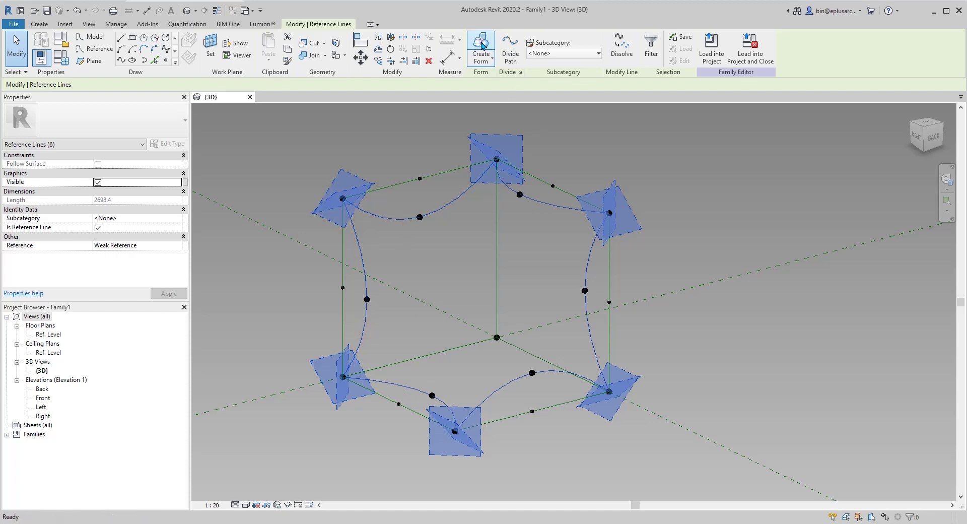
{"action": "left_click", "coordinate": [482, 47]}
{"action": "left_click", "coordinate": [386, 475]}
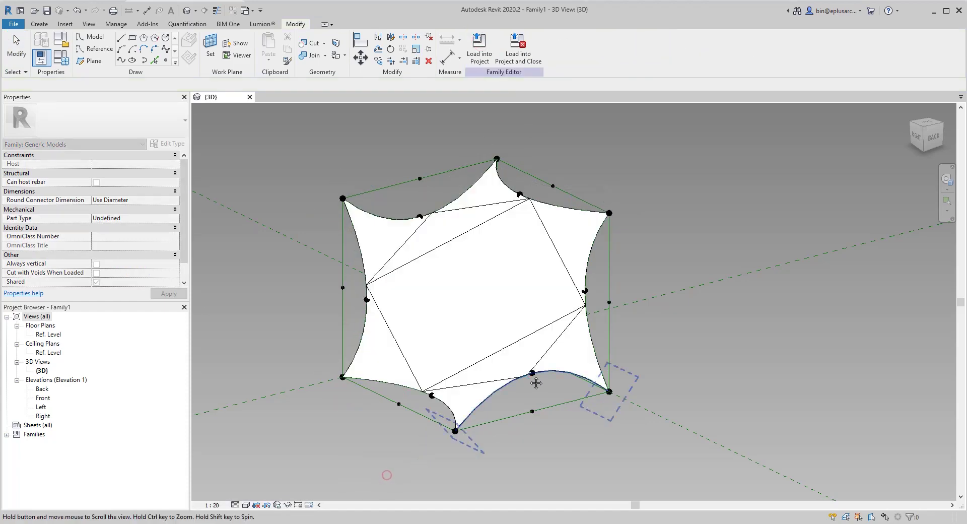
Step: Inspect the six-sided surface form from several angles to examine its shape and internal facet edges
{"action": "middle_click_drag", "start_coordinate": [536, 383], "coordinate": [595, 246], "text": "shift"}
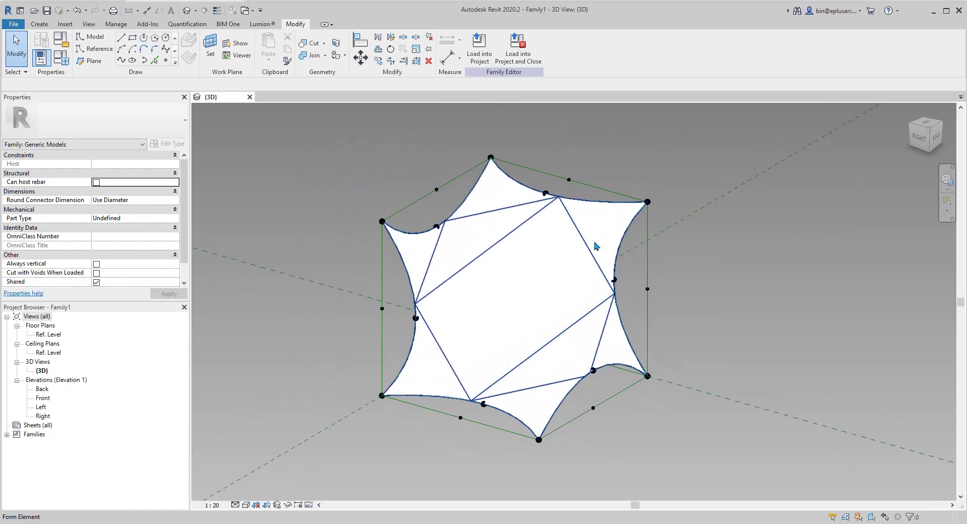
{"action": "left_click", "coordinate": [533, 281]}
{"action": "middle_click_drag", "start_coordinate": [533, 280], "coordinate": [506, 293], "text": "shift"}
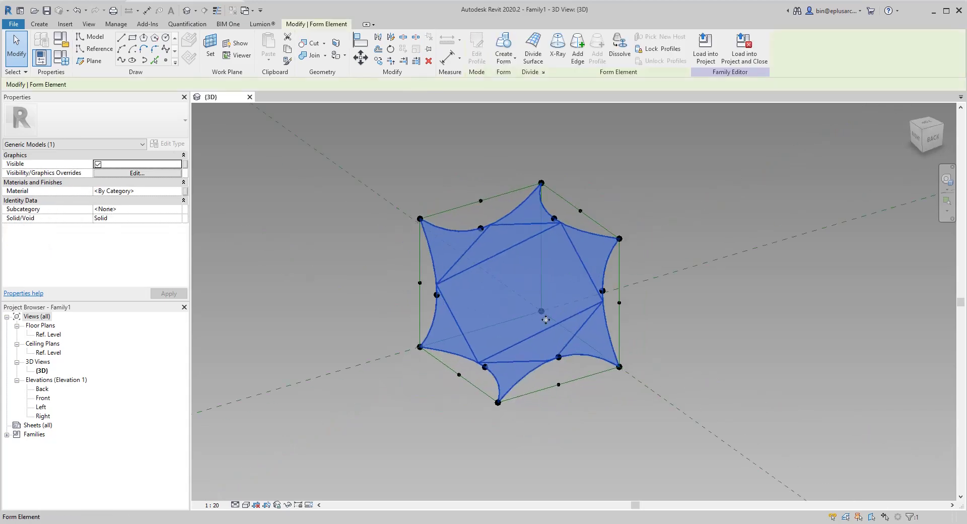
{"action": "middle_click_drag", "start_coordinate": [545, 319], "coordinate": [533, 277], "text": "shift"}
{"action": "key", "text": "Escape"}
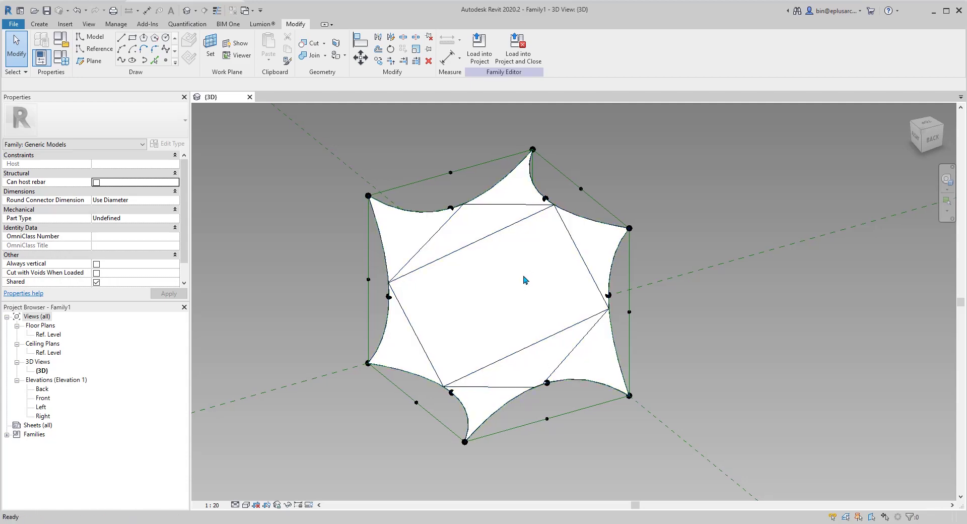
{"action": "left_click", "coordinate": [524, 274]}
{"action": "middle_click_drag", "start_coordinate": [545, 276], "coordinate": [538, 294], "text": "shift"}
{"action": "key", "text": "Escape"}
Step: Delete the six-sided surface form, keeping the curved reference lines
{"action": "left_click", "coordinate": [511, 272]}
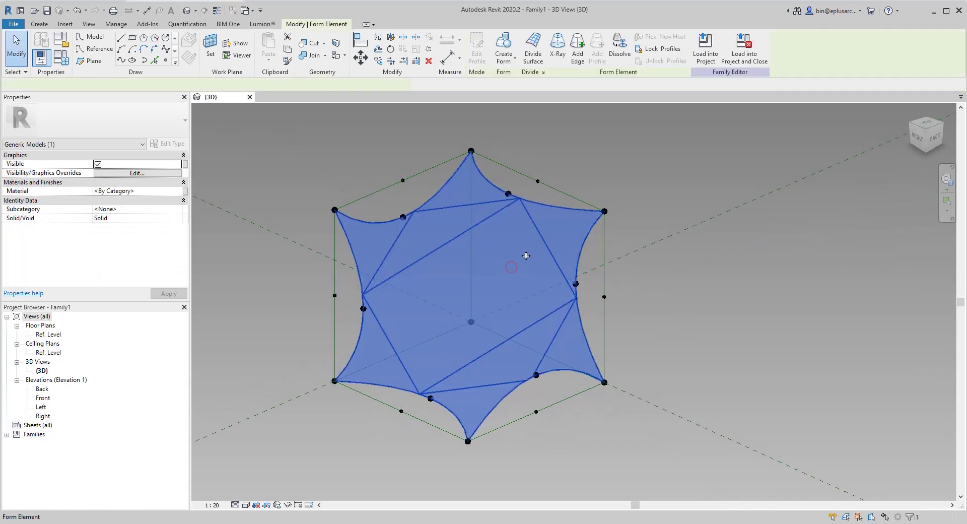
{"action": "key", "text": "Delete"}
{"action": "middle_click_drag", "start_coordinate": [492, 298], "coordinate": [503, 337], "text": "shift"}
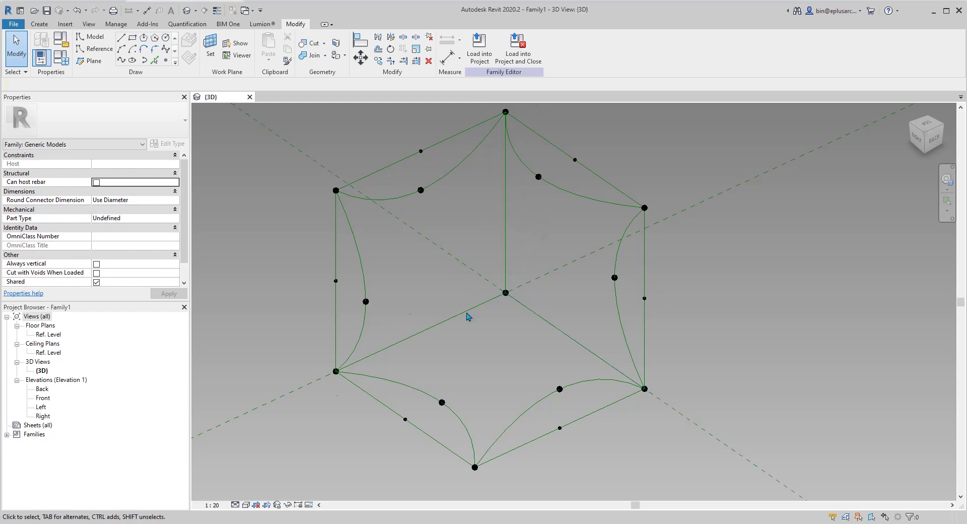
Step: Create a spline between the front-left base edge's offset point and the top-right edge's offset point
{"action": "left_click", "coordinate": [442, 403]}
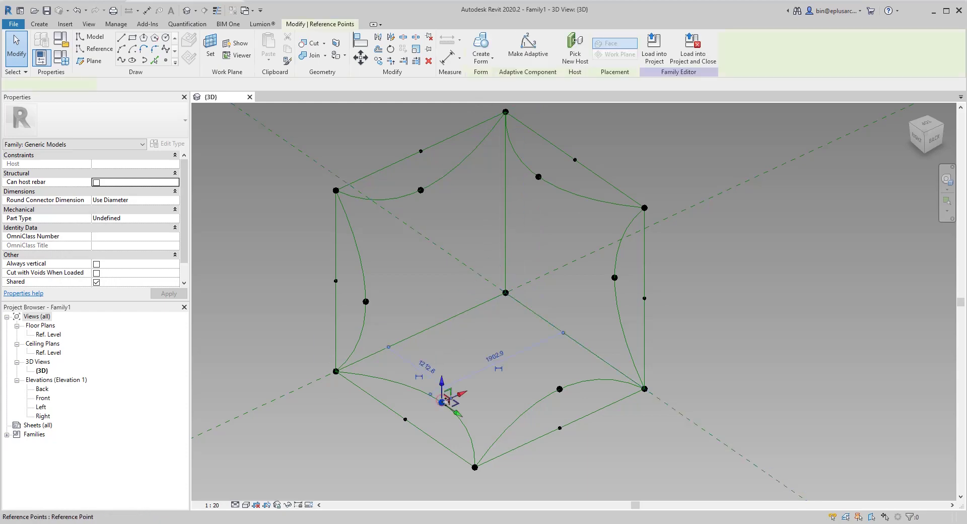
{"action": "scroll", "coordinate": [444, 406], "scroll_direction": "up", "scroll_amount": 2}
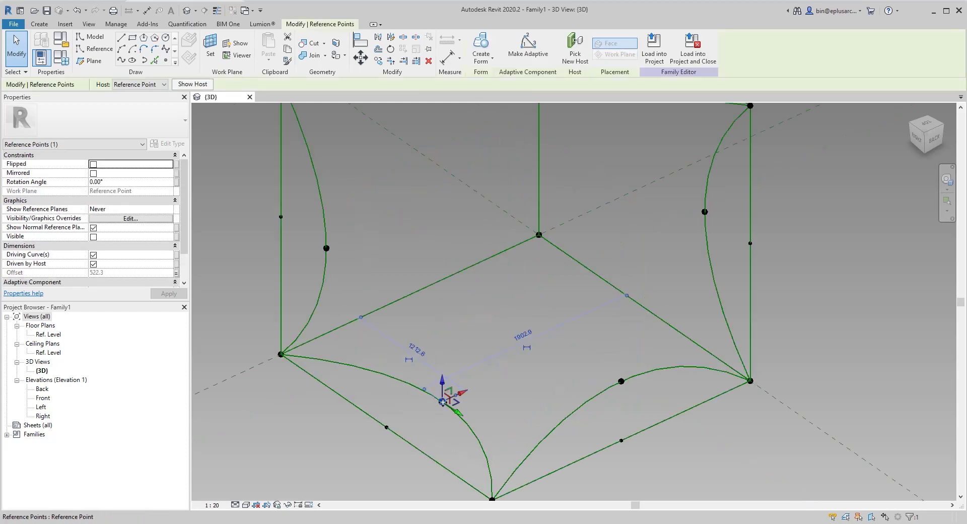
{"action": "scroll", "coordinate": [443, 404], "scroll_direction": "down", "scroll_amount": 1}
{"action": "middle_click_drag", "start_coordinate": [443, 403], "coordinate": [470, 358], "text": "shift"}
{"action": "left_click", "coordinate": [479, 328]}
{"action": "middle_click_drag", "start_coordinate": [479, 322], "coordinate": [480, 321]}
{"action": "left_click_drag", "start_coordinate": [578, 168], "coordinate": [579, 167]}
{"action": "left_click_drag", "start_coordinate": [450, 378], "coordinate": [460, 409], "text": "ctrl"}
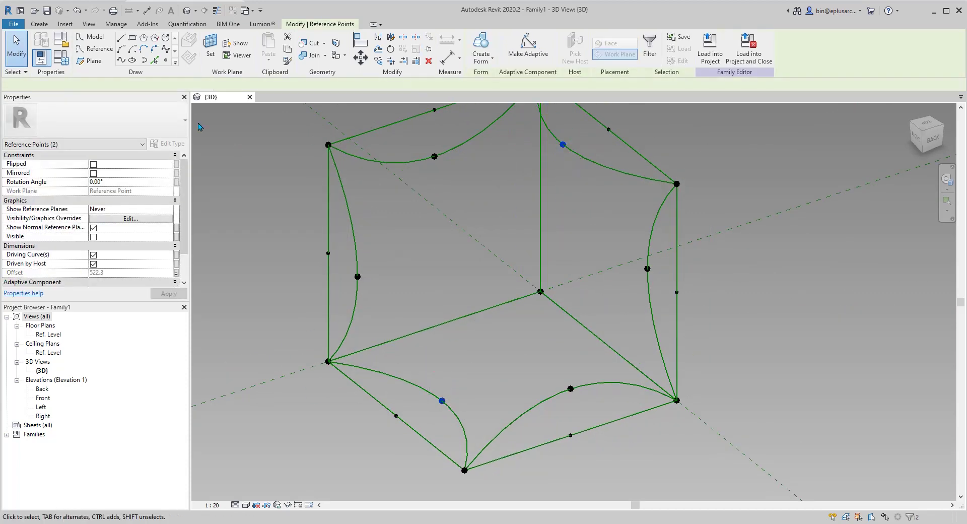
{"action": "left_click", "coordinate": [120, 61]}
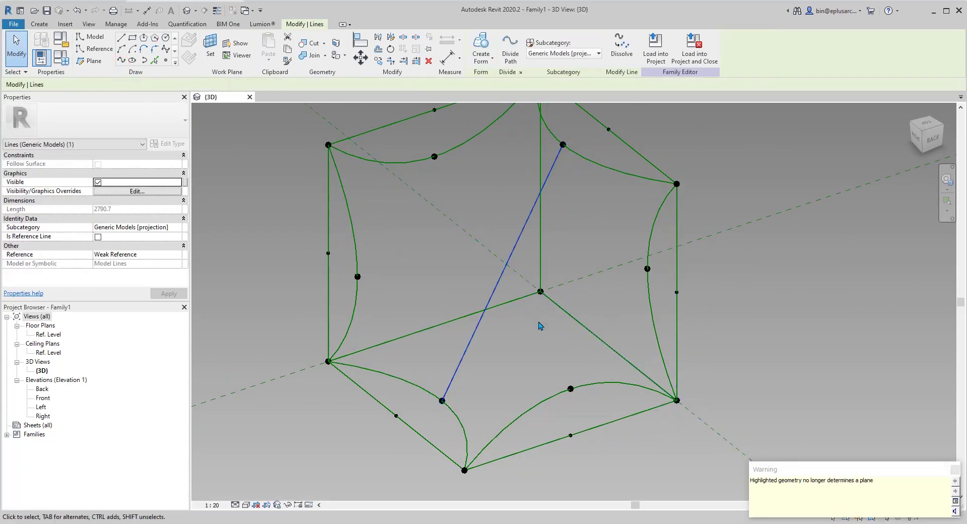
Step: Delete the model line connecting the two opposite offset points
{"action": "middle_click_drag", "start_coordinate": [539, 327], "coordinate": [531, 171], "text": "shift"}
{"action": "middle_click_drag", "start_coordinate": [540, 268], "coordinate": [512, 338], "text": "shift"}
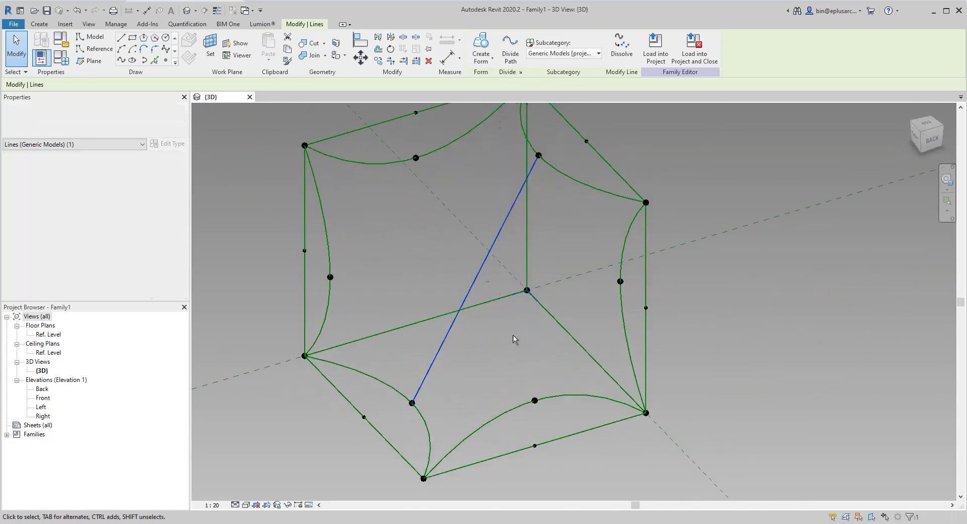
{"action": "key", "text": "Delete"}
Step: Host a new reference point on the top-right edge's offset point and move it down to an offset of about 212
{"action": "middle_click_drag", "start_coordinate": [517, 227], "coordinate": [514, 248]}
{"action": "left_click", "coordinate": [164, 61]}
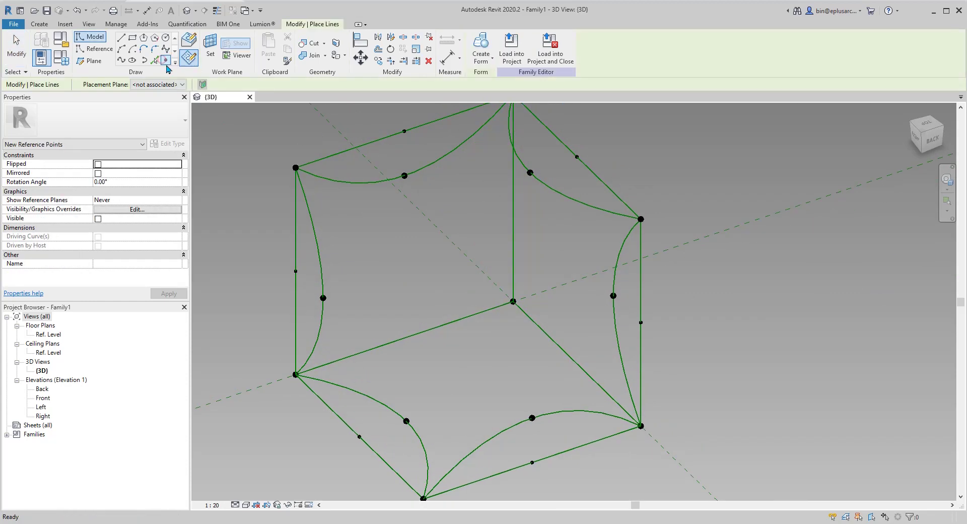
{"action": "left_click", "coordinate": [210, 48]}
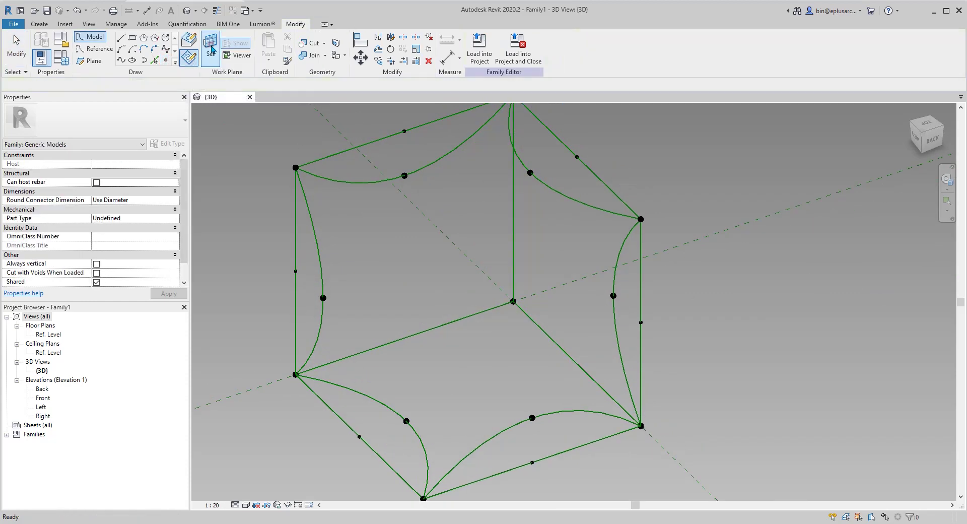
{"action": "left_click", "coordinate": [530, 172]}
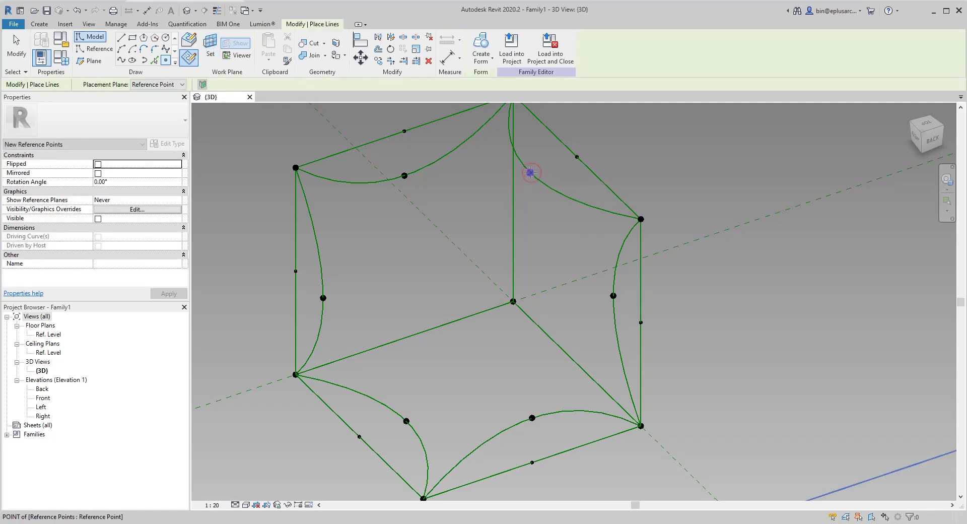
{"action": "left_click", "coordinate": [530, 172]}
{"action": "left_click", "coordinate": [520, 301]}
{"action": "key", "text": "Escape"}
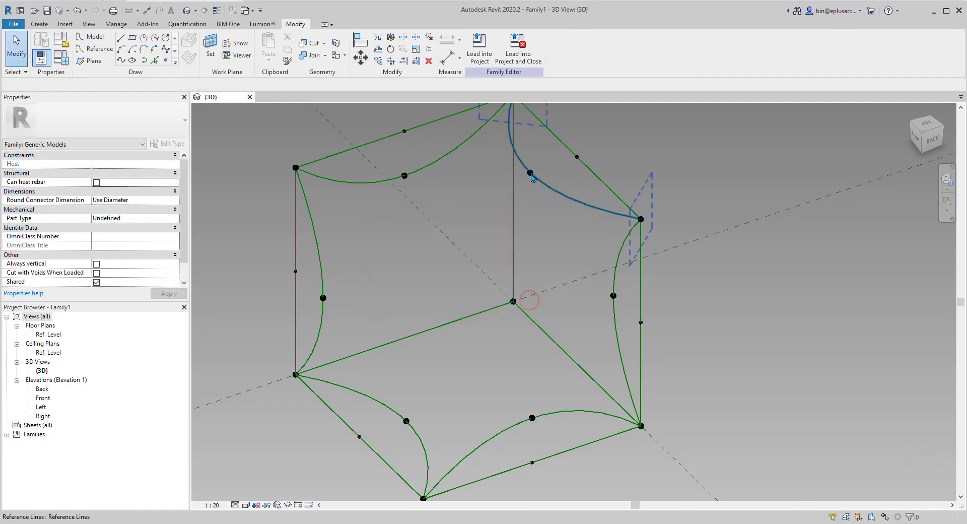
{"action": "left_click", "coordinate": [530, 173]}
{"action": "mouse_move", "coordinate": [532, 205]}
{"action": "left_mouse_down"}
{"action": "mouse_move", "coordinate": [532, 229]}
{"action": "mouse_move", "coordinate": [532, 217]}
{"action": "left_mouse_up"}
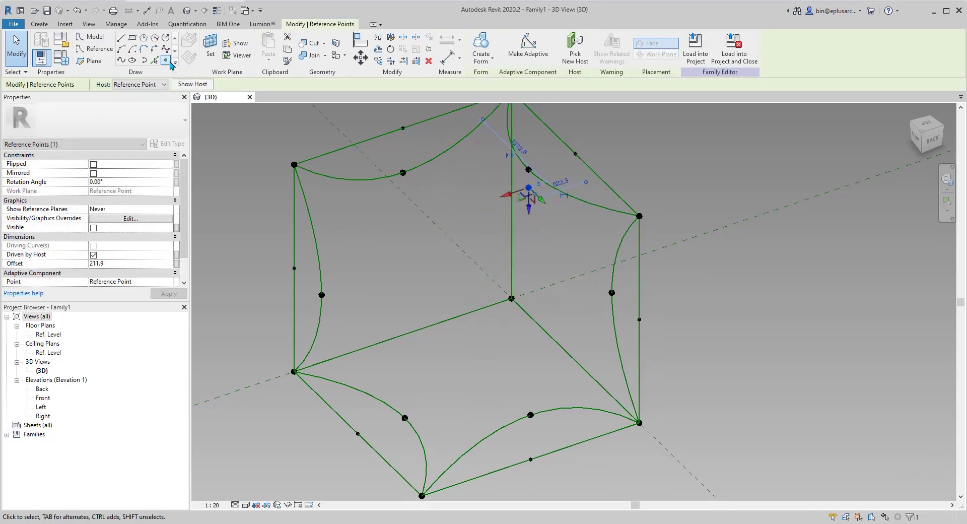
Step: Host a new reference point on the front-left base edge's offset point and move it up inside the cube
{"action": "left_click", "coordinate": [166, 61]}
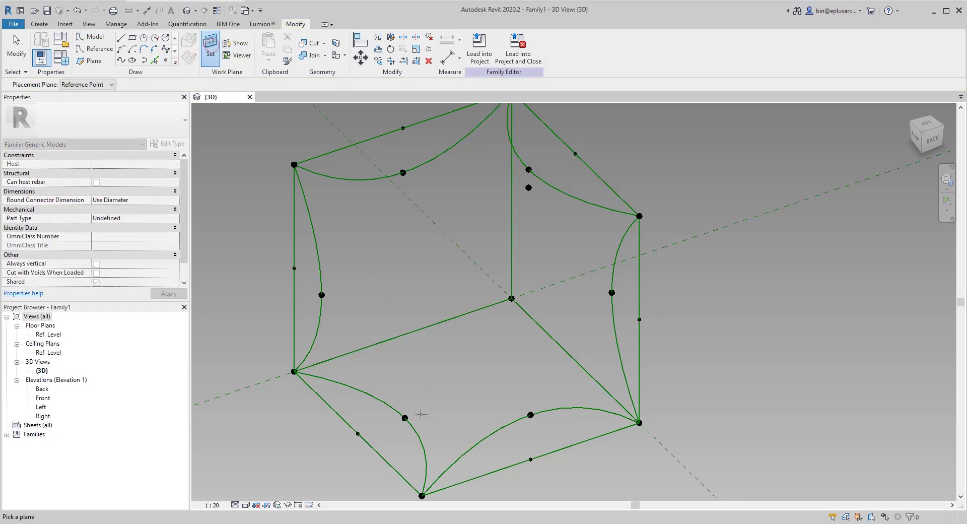
{"action": "left_click", "coordinate": [405, 418]}
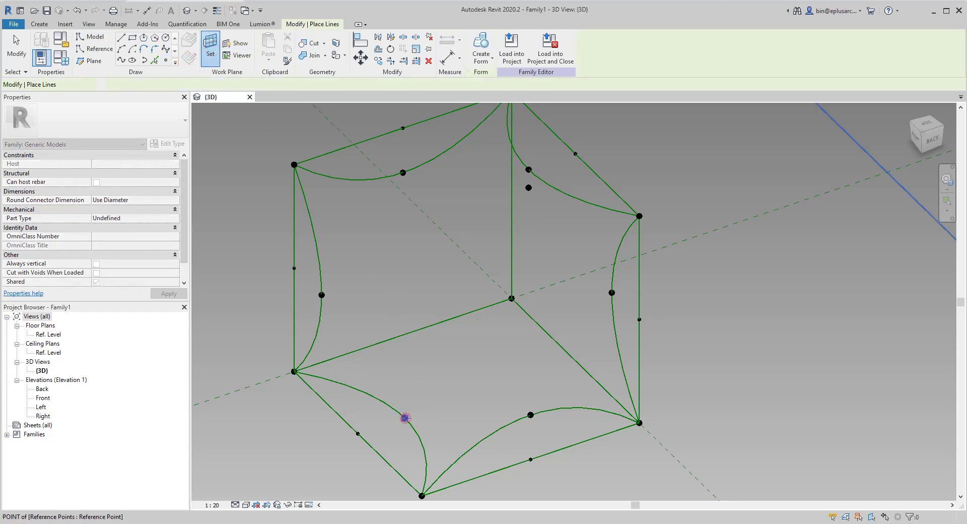
{"action": "left_click", "coordinate": [518, 300]}
{"action": "key", "text": "Escape"}
{"action": "left_click", "coordinate": [405, 418]}
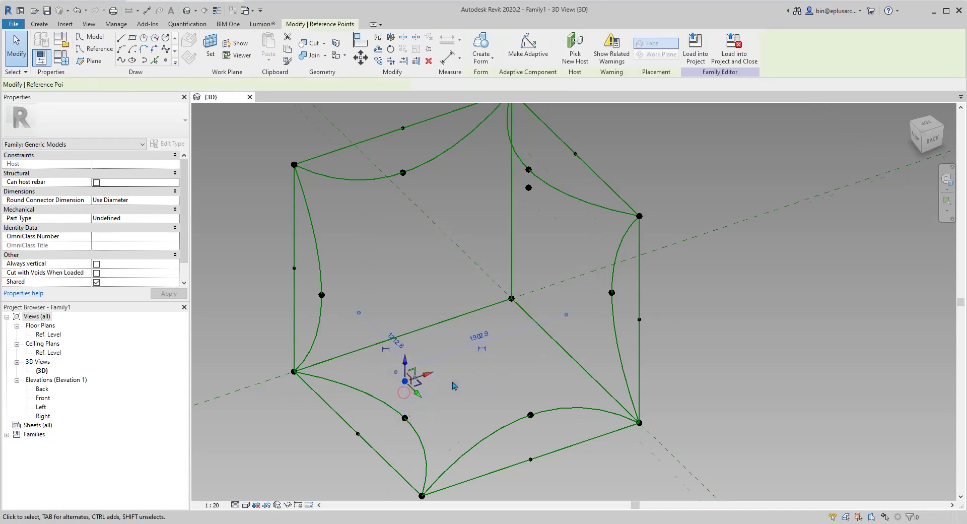
{"action": "left_click_drag", "start_coordinate": [407, 372], "coordinate": [412, 354]}
{"action": "scroll", "coordinate": [431, 355], "scroll_direction": "down", "scroll_amount": 1}
{"action": "middle_click_drag", "start_coordinate": [453, 388], "coordinate": [466, 344], "text": "shift"}
{"action": "key", "text": "Escape"}
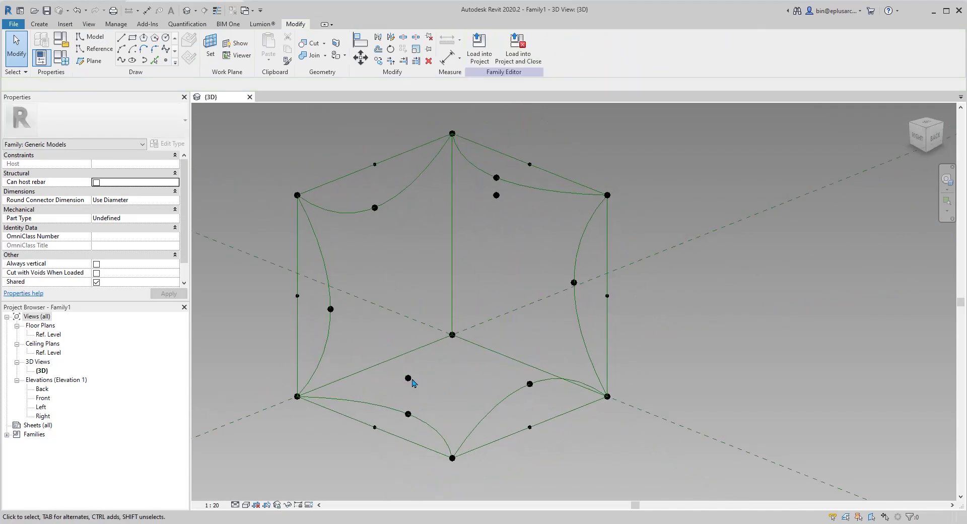
Step: Create a spline through the two hosted points and their host points, and convert it to a reference line
{"action": "left_click_drag", "start_coordinate": [483, 165], "coordinate": [510, 212]}
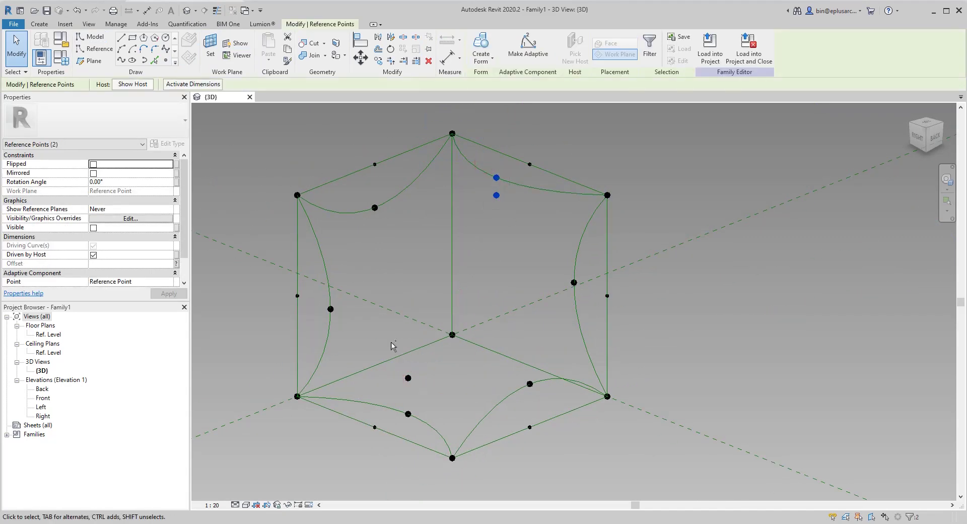
{"action": "middle_click_drag", "start_coordinate": [455, 223], "coordinate": [516, 202], "text": "shift"}
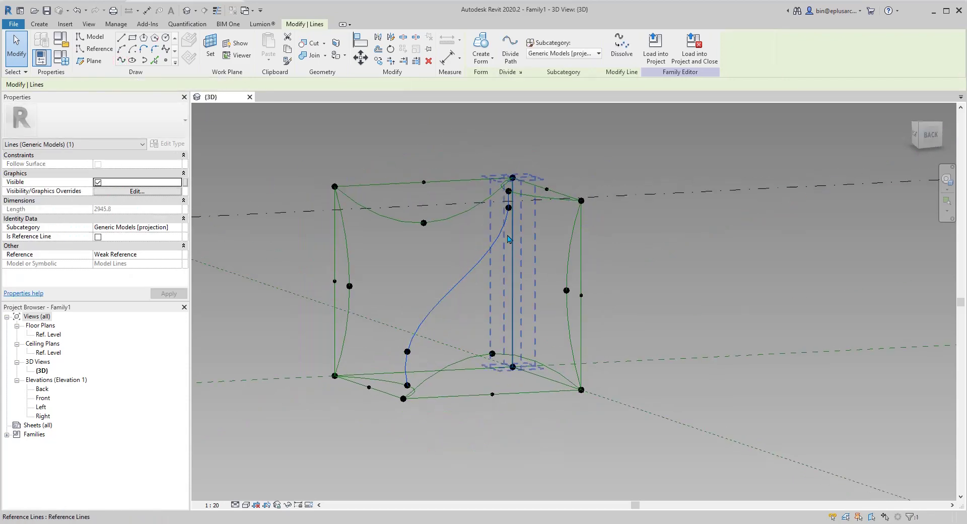
{"action": "mouse_move", "coordinate": [454, 296]}
{"action": "middle_mouse_down", "text": "shift"}
{"action": "mouse_move", "coordinate": [464, 308]}
{"action": "mouse_move", "coordinate": [455, 289]}
{"action": "middle_mouse_up", "text": "shift"}
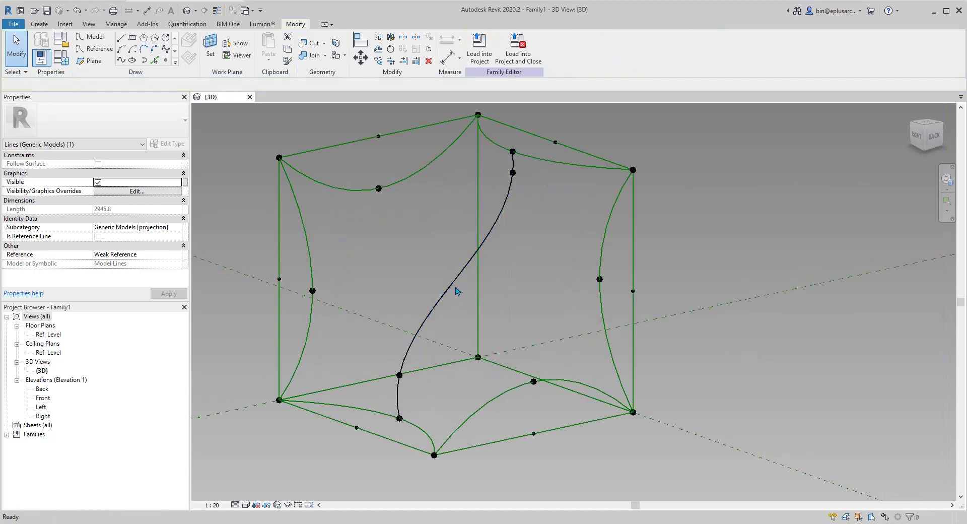
{"action": "left_click", "coordinate": [98, 237]}
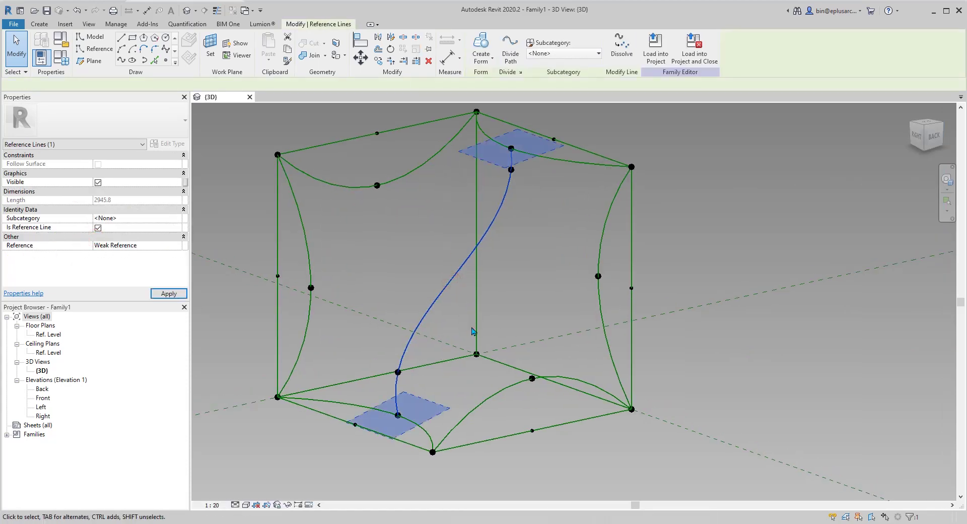
{"action": "key", "text": "Escape"}
Step: Set the offset of both inner points on the new vertical spline to 1.0
{"action": "left_click_drag", "start_coordinate": [381, 349], "coordinate": [422, 385]}
{"action": "middle_click_drag", "start_coordinate": [491, 289], "coordinate": [486, 323]}
{"action": "left_click_drag", "start_coordinate": [522, 222], "coordinate": [521, 222], "text": "ctrl"}
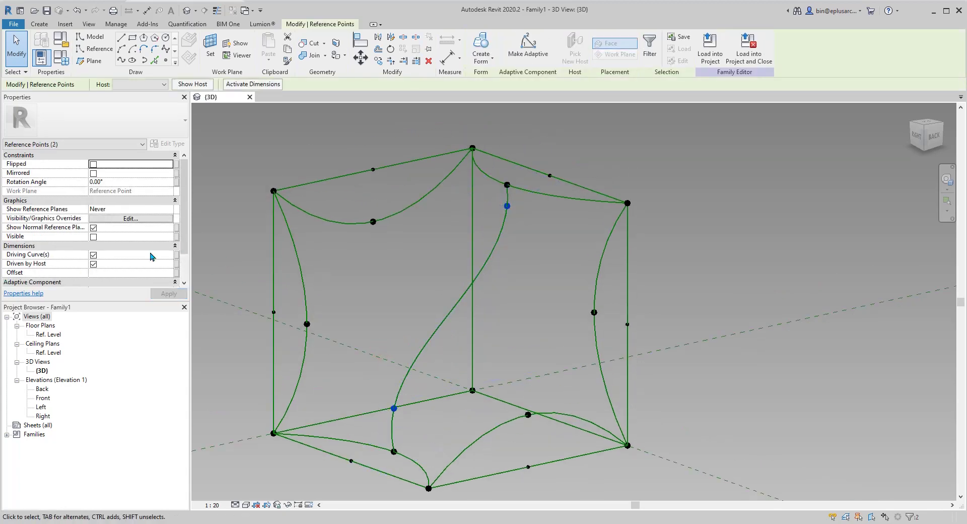
{"action": "left_click", "coordinate": [110, 273]}
{"action": "type", "text": "1.0"}
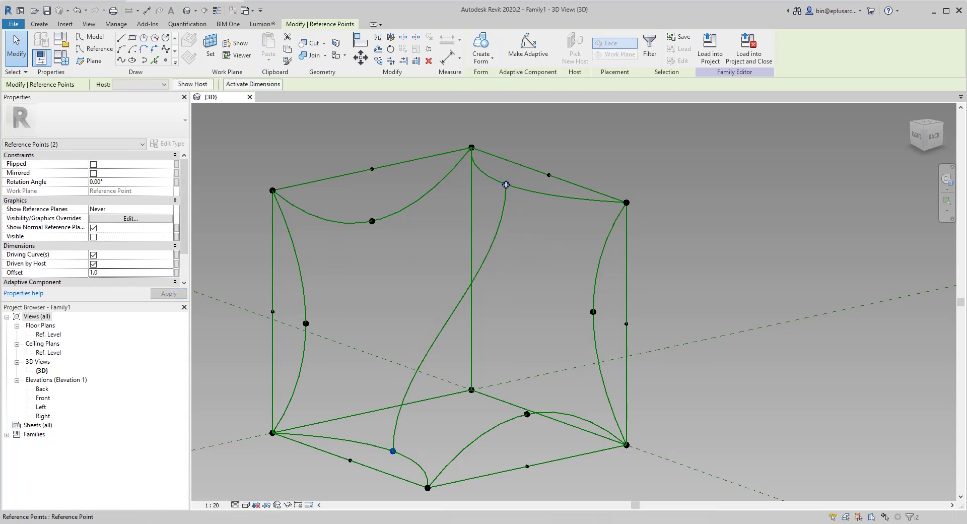
{"action": "middle_click_drag", "start_coordinate": [492, 240], "coordinate": [518, 344], "text": "shift"}
{"action": "left_click", "coordinate": [566, 326]}
Step: Host a new reference point on the left vertical edge's offset point and move it inward to an offset of about 358
{"action": "scroll", "coordinate": [422, 326], "scroll_direction": "up", "scroll_amount": 1}
{"action": "middle_click_drag", "start_coordinate": [472, 320], "coordinate": [463, 313], "text": "shift"}
{"action": "scroll", "coordinate": [406, 325], "scroll_direction": "up", "scroll_amount": 3}
{"action": "middle_click_drag", "start_coordinate": [406, 328], "coordinate": [418, 327]}
{"action": "left_click", "coordinate": [166, 61]}
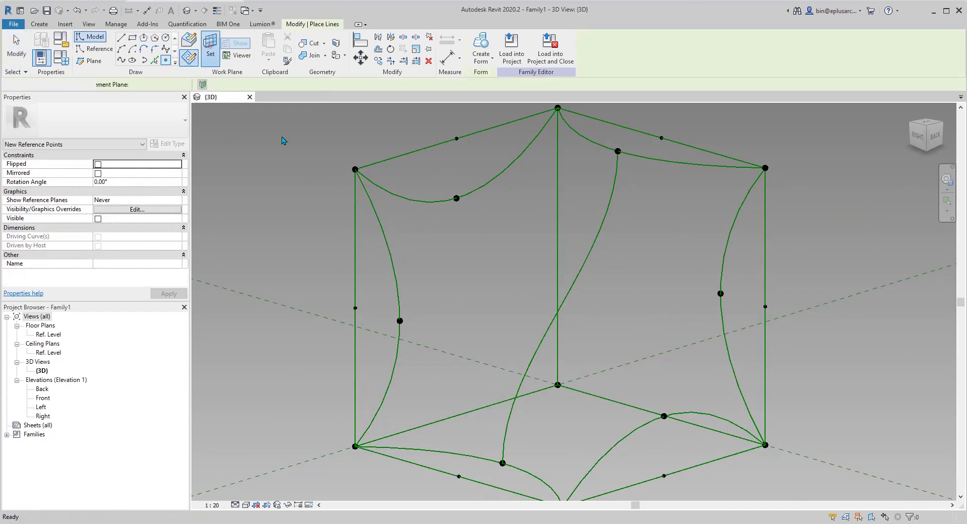
{"action": "left_click", "coordinate": [210, 50]}
{"action": "left_click", "coordinate": [399, 320]}
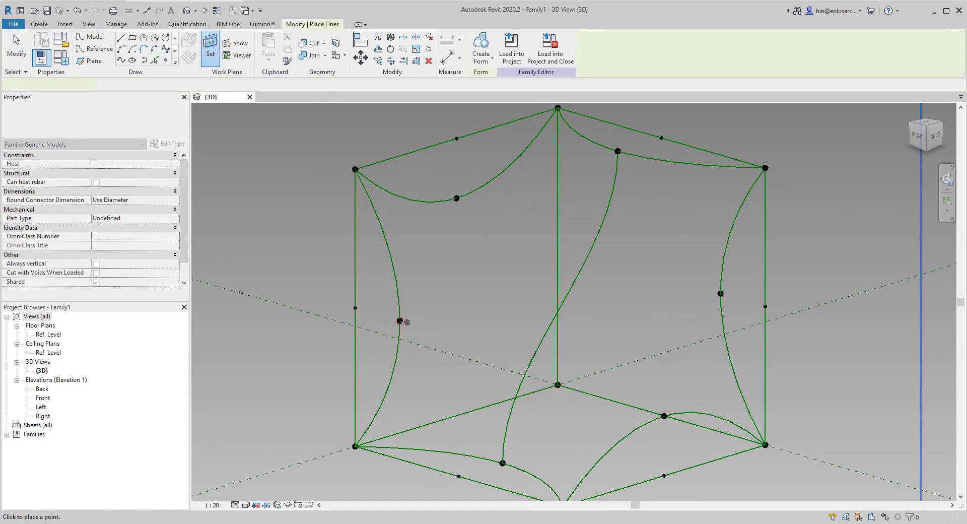
{"action": "left_click", "coordinate": [399, 321]}
{"action": "left_click", "coordinate": [520, 301]}
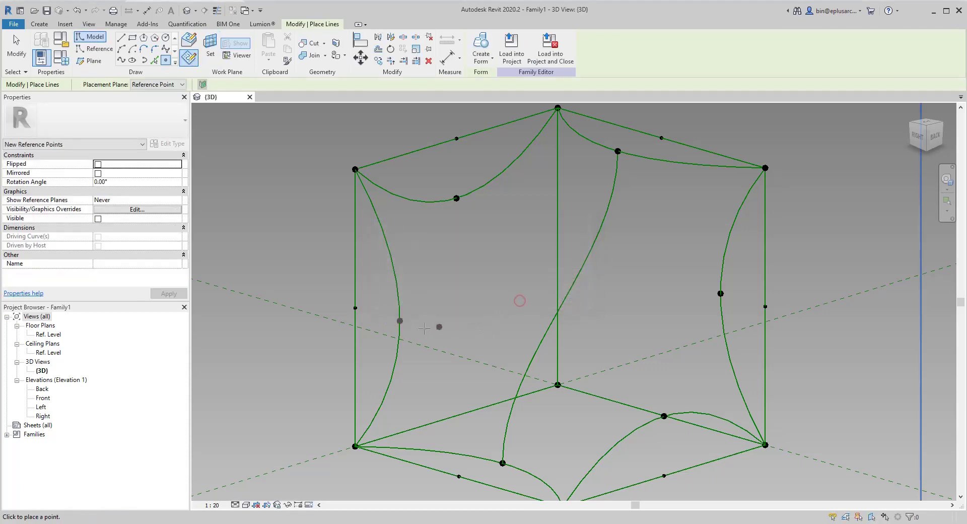
{"action": "key", "text": "Escape"}
{"action": "left_click", "coordinate": [400, 321]}
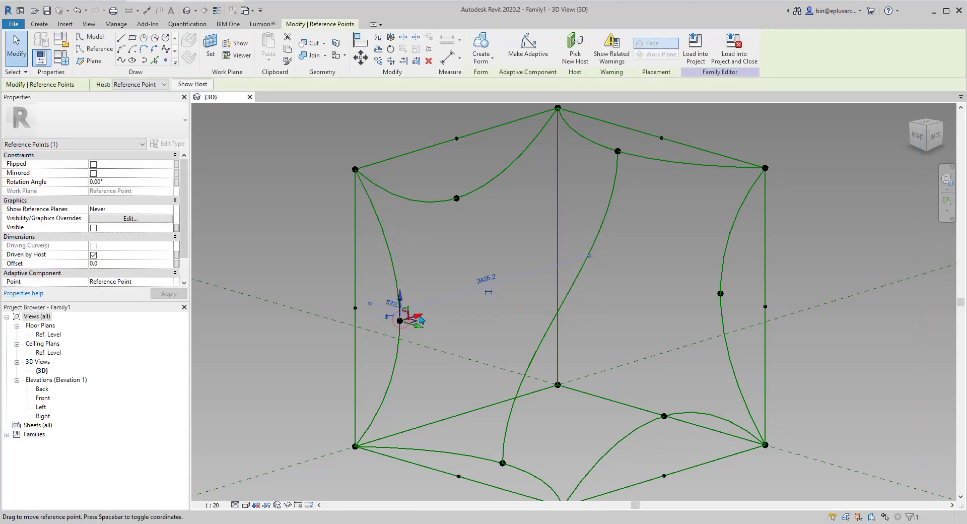
{"action": "left_click_drag", "start_coordinate": [419, 314], "coordinate": [449, 306]}
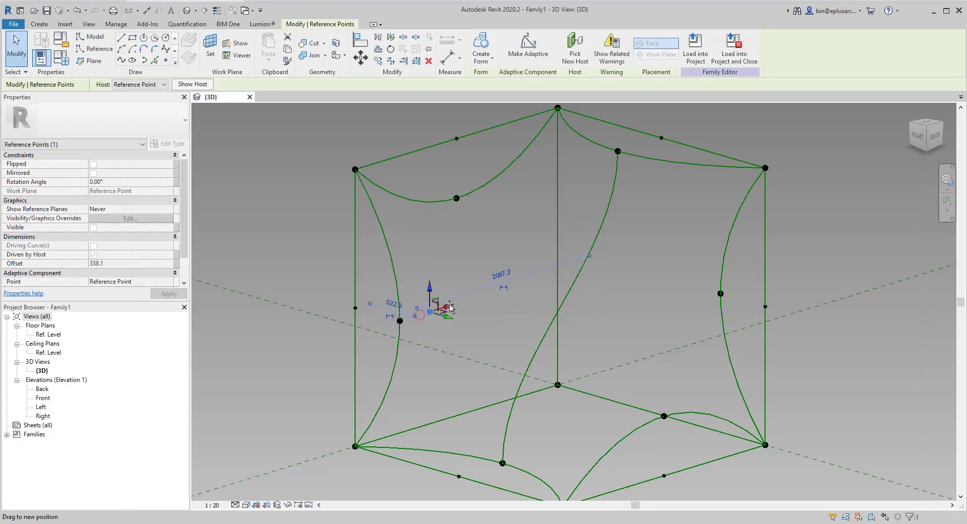
Step: Host a new reference point on the right vertical edge's offset point and move it inward, accepting the identical points
{"action": "left_click", "coordinate": [165, 60]}
{"action": "left_click", "coordinate": [212, 47]}
{"action": "middle_click_drag", "start_coordinate": [715, 313], "coordinate": [702, 334], "text": "shift"}
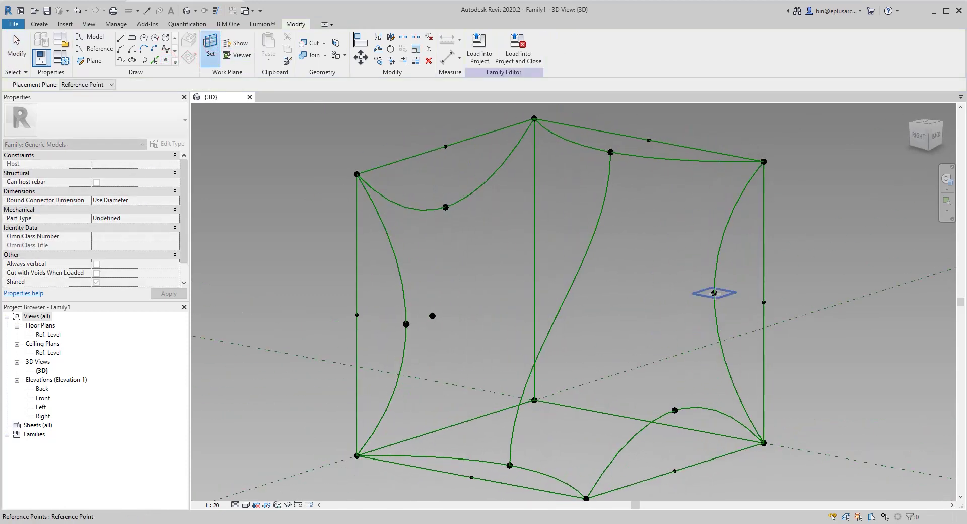
{"action": "left_click", "coordinate": [714, 293]}
{"action": "left_click", "coordinate": [714, 292]}
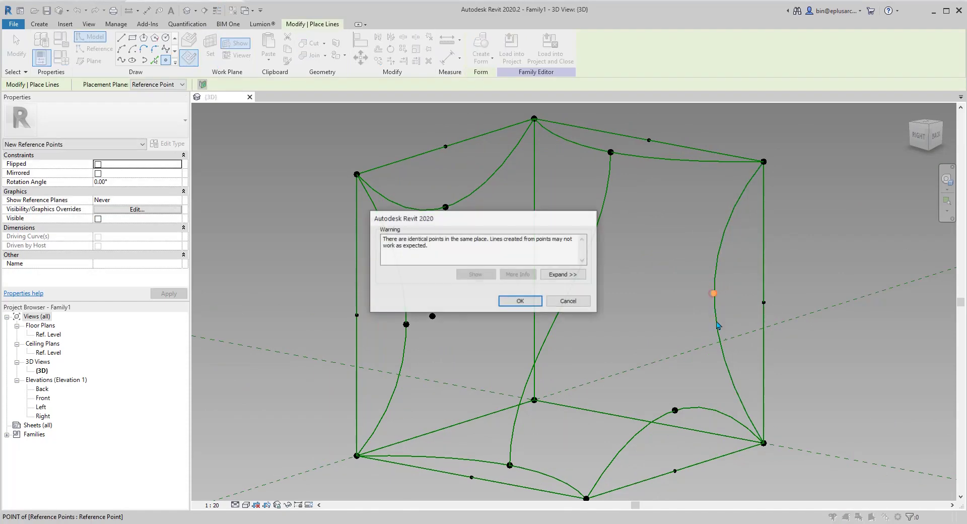
{"action": "left_click", "coordinate": [521, 301]}
{"action": "key", "text": "Escape"}
{"action": "left_click", "coordinate": [714, 293]}
{"action": "middle_click_drag", "start_coordinate": [716, 301], "coordinate": [696, 333], "text": "shift"}
{"action": "left_click", "coordinate": [650, 279]}
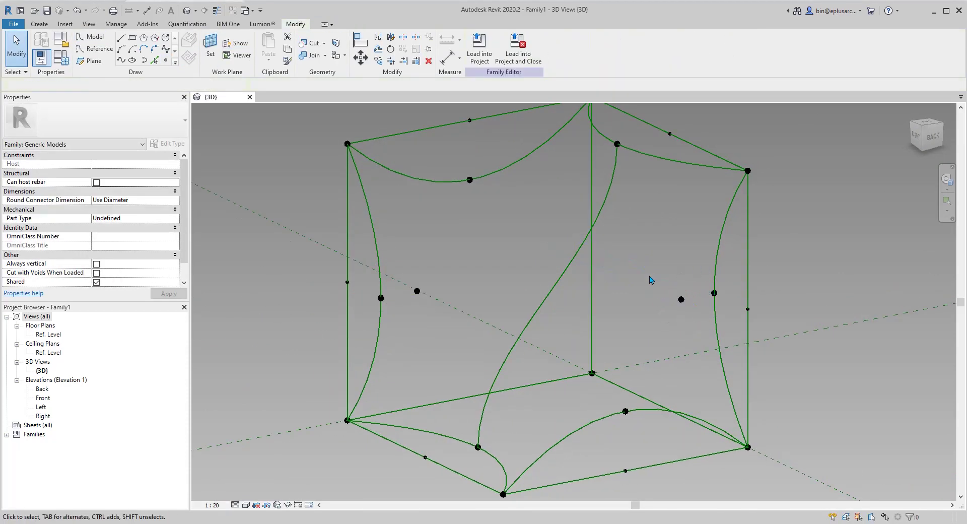
Step: Create a reference spline across the cube through the four points at the left and right vertical edges
{"action": "left_click_drag", "start_coordinate": [714, 323], "coordinate": [714, 323]}
{"action": "left_click_drag", "start_coordinate": [360, 279], "coordinate": [449, 315]}
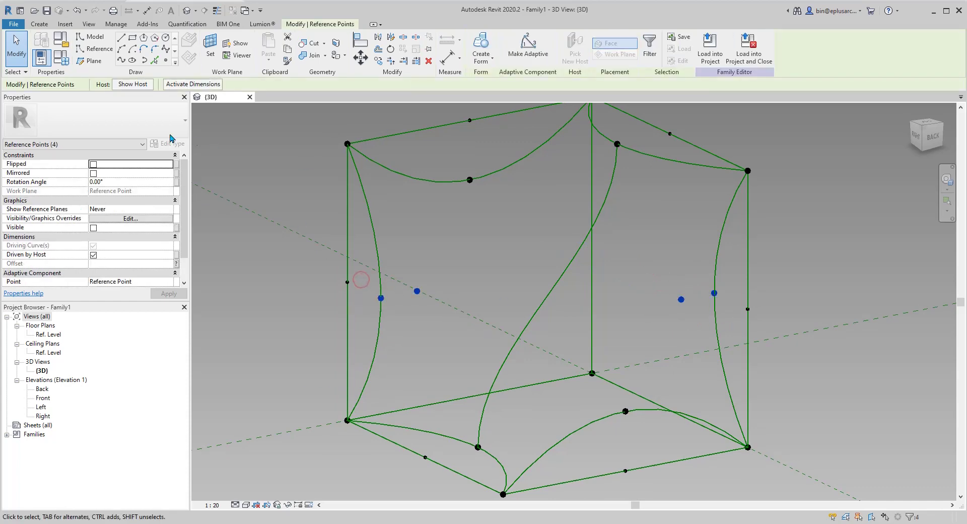
{"action": "left_click", "coordinate": [121, 60]}
{"action": "mouse_move", "coordinate": [400, 209]}
{"action": "middle_mouse_down", "text": "shift"}
{"action": "mouse_move", "coordinate": [443, 279]}
{"action": "mouse_move", "coordinate": [433, 282]}
{"action": "middle_mouse_up", "text": "shift"}
{"action": "key", "text": "Escape"}
Step: Reduce the offset of the horizontal spline's two inner points so they sit almost on their host points
{"action": "left_click_drag", "start_coordinate": [401, 266], "coordinate": [449, 312]}
{"action": "left_click_drag", "start_coordinate": [669, 274], "coordinate": [691, 312], "text": "ctrl"}
{"action": "left_click", "coordinate": [681, 301], "text": "ctrl"}
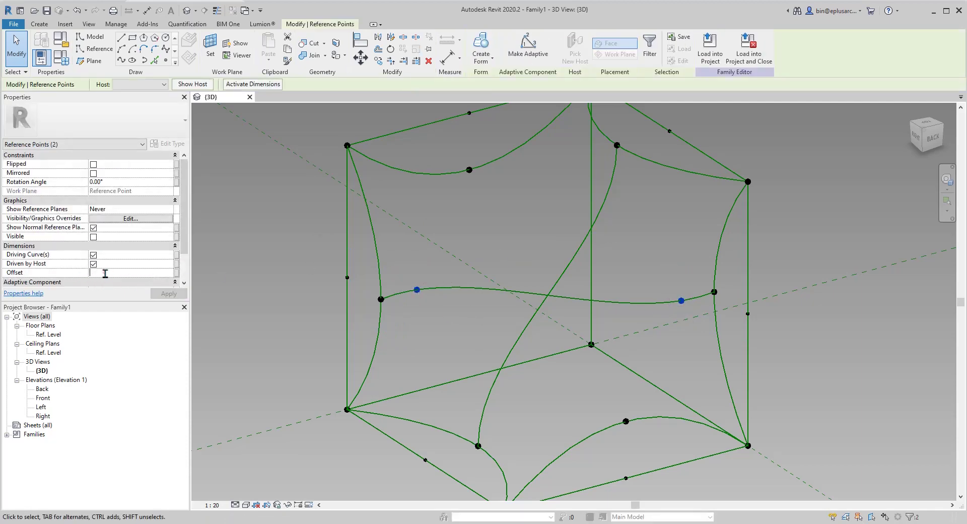
{"action": "left_click", "coordinate": [105, 272]}
{"action": "middle_click_drag", "start_coordinate": [557, 257], "coordinate": [663, 262], "text": "shift"}
Step: Host a new reference point on the top-left edge's offset point and move it inward
{"action": "left_click", "coordinate": [165, 62]}
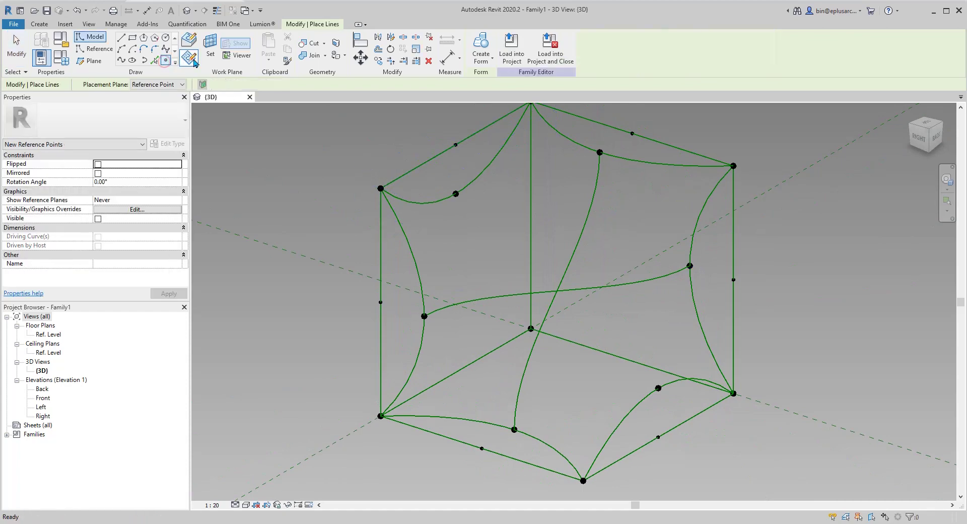
{"action": "left_click", "coordinate": [210, 48]}
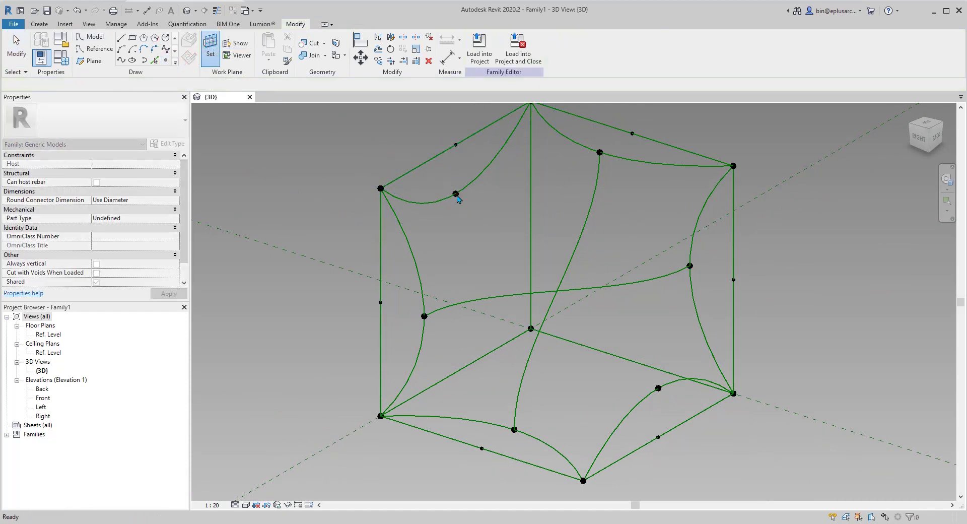
{"action": "left_click", "coordinate": [455, 194]}
{"action": "left_click", "coordinate": [530, 301]}
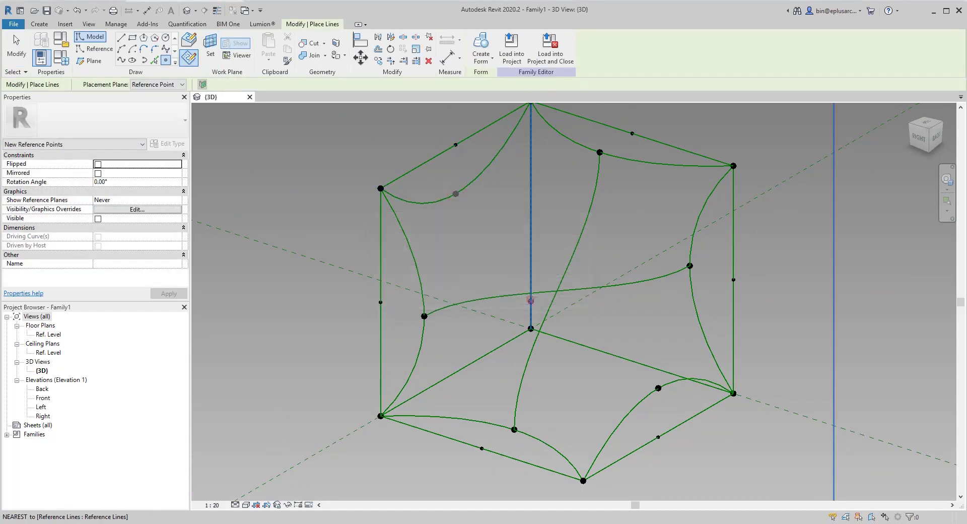
{"action": "key", "text": "Escape"}
{"action": "left_click", "coordinate": [456, 196]}
{"action": "key", "text": "Escape"}
{"action": "left_click", "coordinate": [455, 194]}
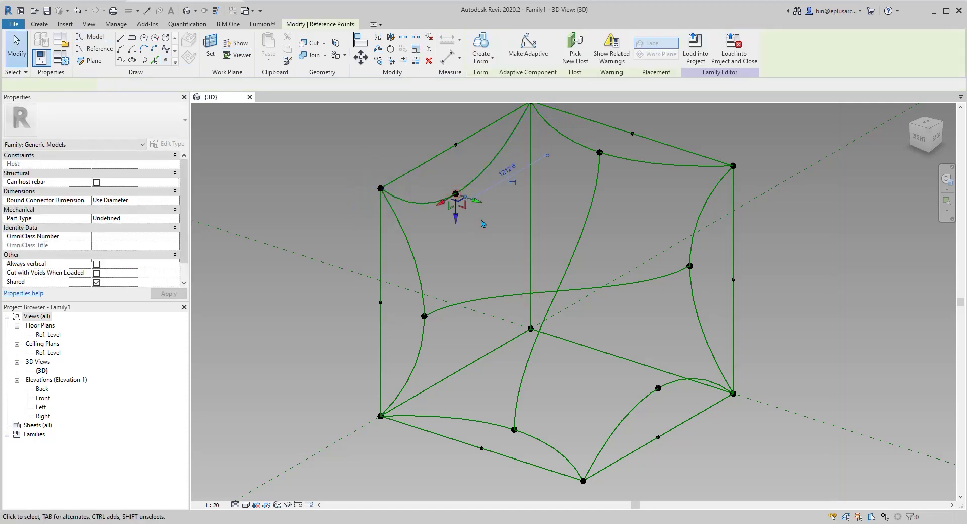
Step: Host a new reference point on the front-right base edge's offset point and move it inward, accepting the identical points
{"action": "left_click", "coordinate": [165, 61]}
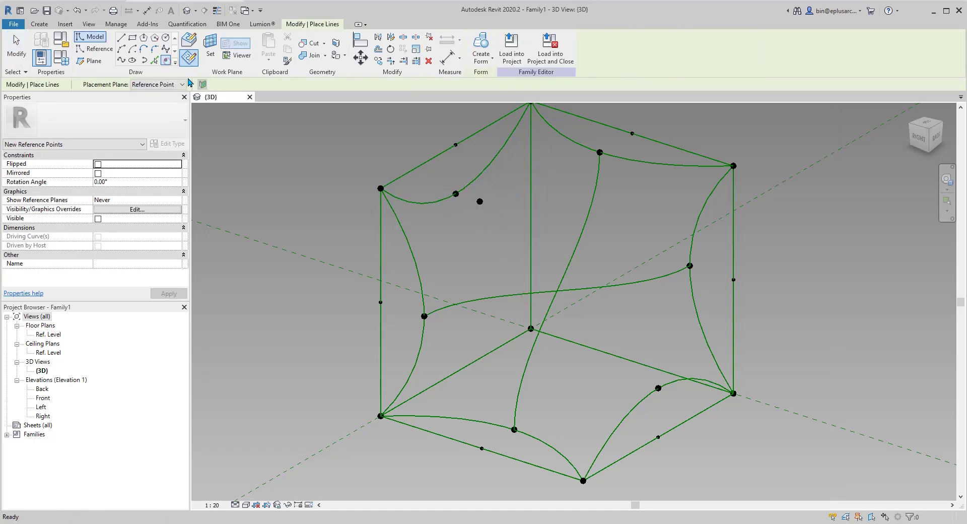
{"action": "left_click", "coordinate": [212, 54]}
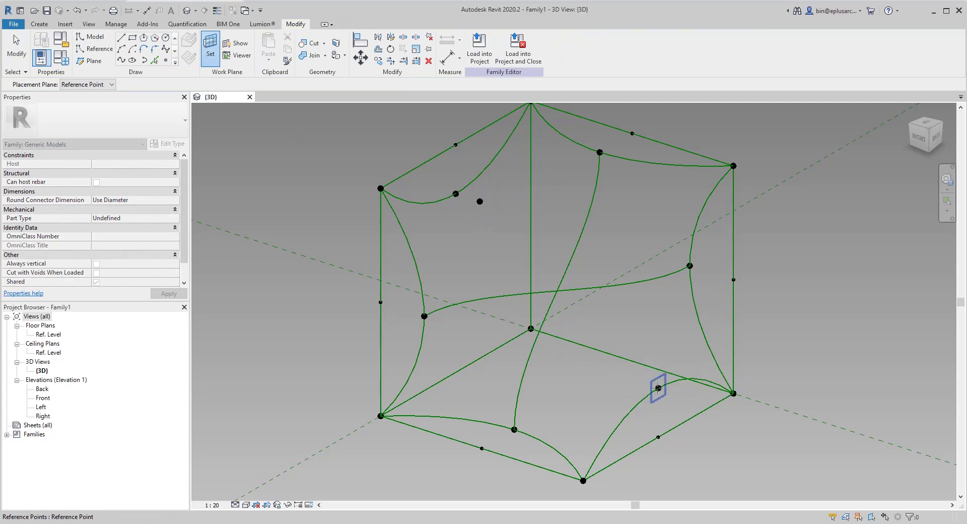
{"action": "left_click", "coordinate": [658, 388]}
{"action": "left_click", "coordinate": [658, 388]}
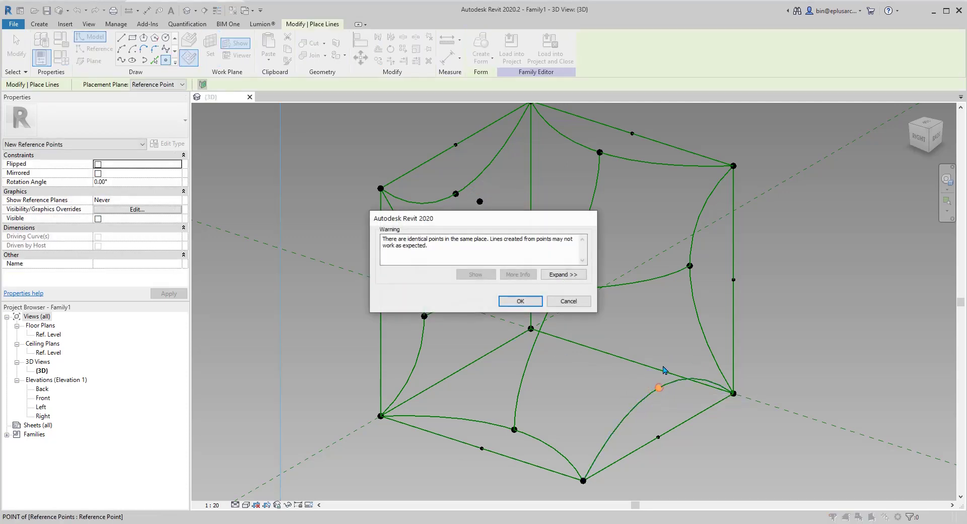
{"action": "left_click", "coordinate": [521, 301]}
{"action": "key", "text": "Escape"}
{"action": "left_click", "coordinate": [658, 389]}
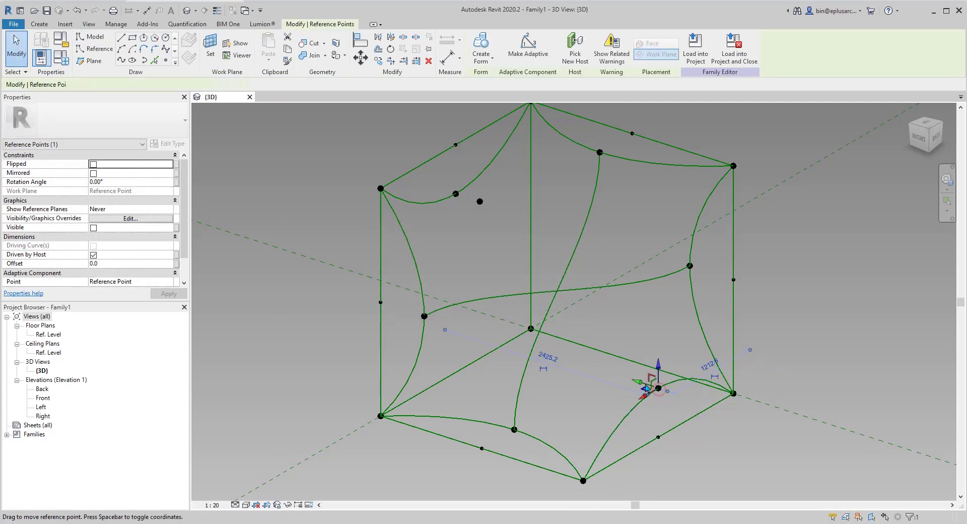
{"action": "left_click_drag", "start_coordinate": [646, 382], "coordinate": [624, 375]}
{"action": "key", "text": "Escape"}
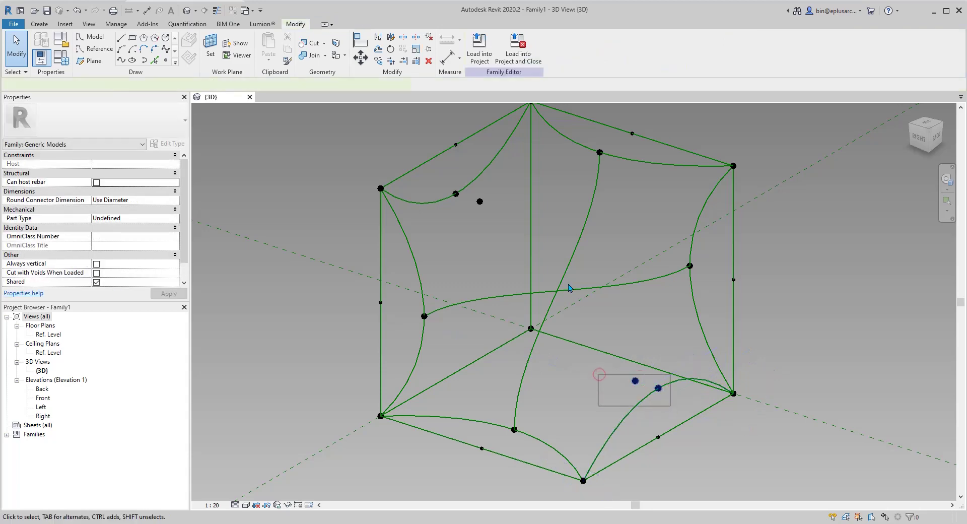
Step: Create a spline through the four points at the top-left edge and the front-right base edge
{"action": "left_click_drag", "start_coordinate": [497, 223], "coordinate": [438, 178], "text": "ctrl"}
{"action": "left_click", "coordinate": [121, 61]}
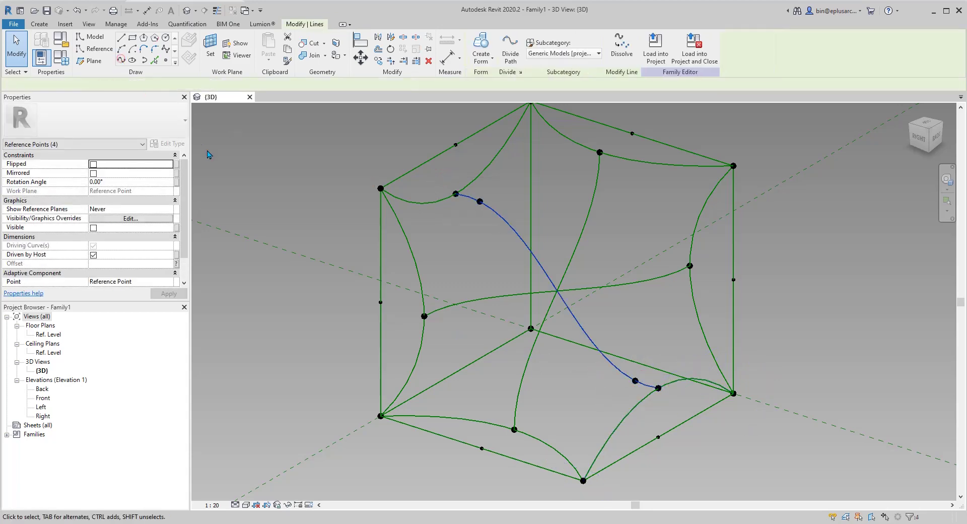
Step: Make the new diagonal spline a reference line and set the offset of its two inner points to 1.0
{"action": "left_click", "coordinate": [97, 236]}
{"action": "middle_click_drag", "start_coordinate": [461, 250], "coordinate": [437, 251]}
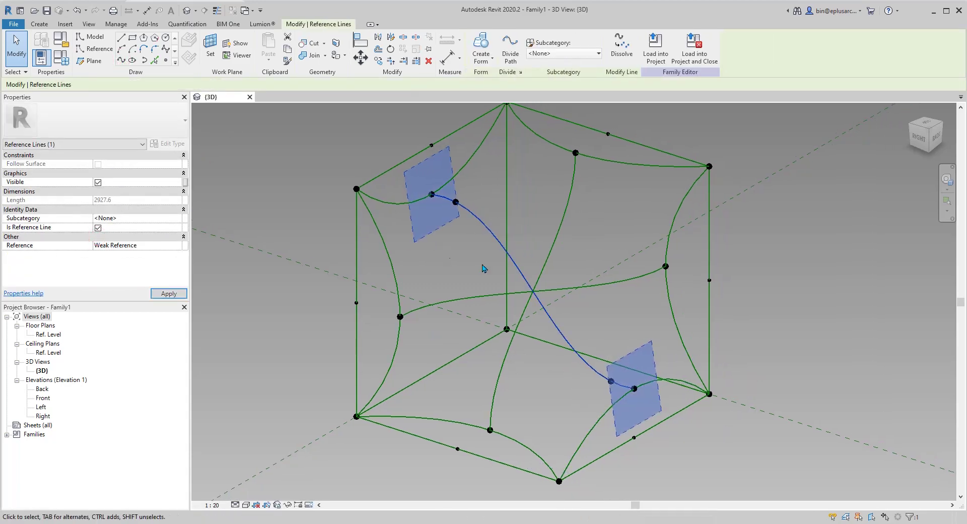
{"action": "left_click", "coordinate": [483, 267]}
{"action": "left_click", "coordinate": [455, 202]}
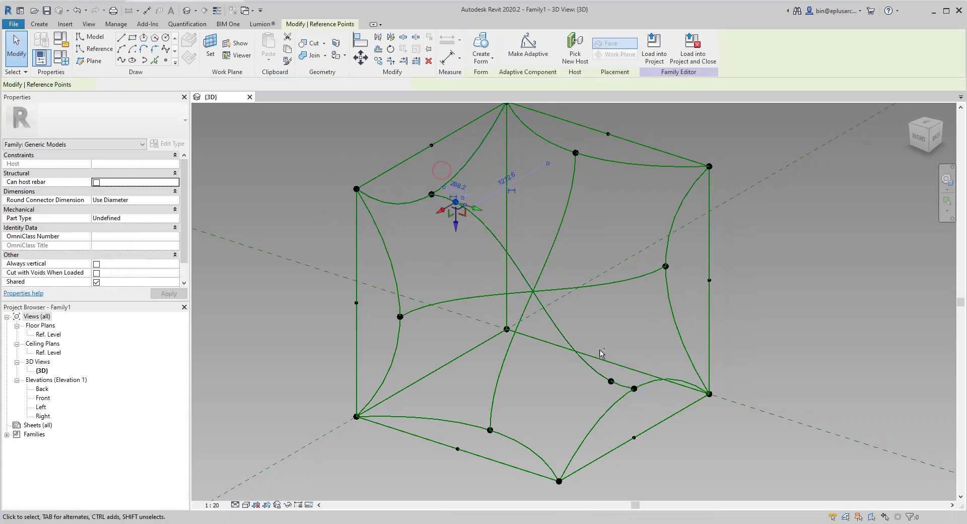
{"action": "left_click", "coordinate": [610, 381], "text": "ctrl"}
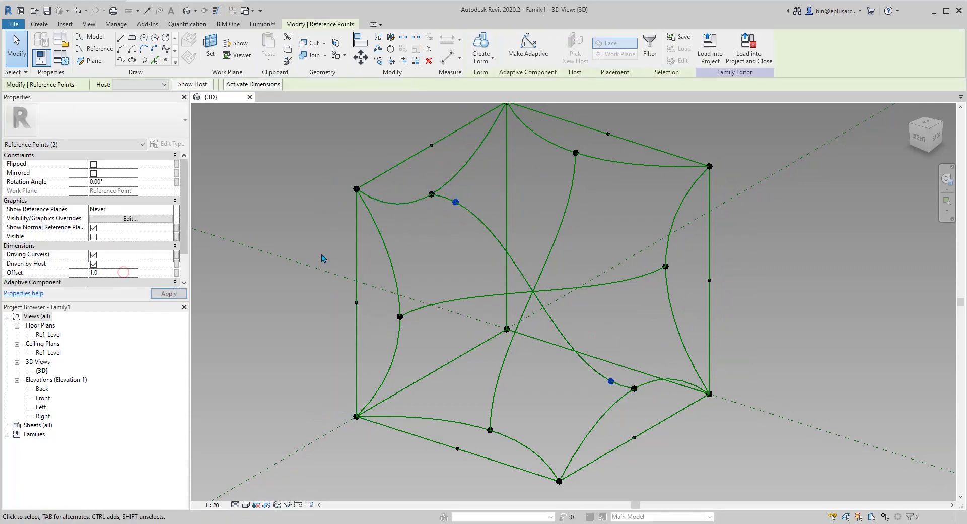
{"action": "left_click", "coordinate": [626, 274]}
Step: Check close up whether the three internal splines meet at the centre of the cube
{"action": "scroll", "coordinate": [625, 274], "scroll_direction": "down", "scroll_amount": 1}
{"action": "middle_click_drag", "start_coordinate": [590, 328], "coordinate": [653, 310], "text": "shift"}
{"action": "scroll", "coordinate": [589, 316], "scroll_direction": "up", "scroll_amount": 3}
{"action": "middle_click_drag", "start_coordinate": [561, 318], "coordinate": [637, 304], "text": "shift"}
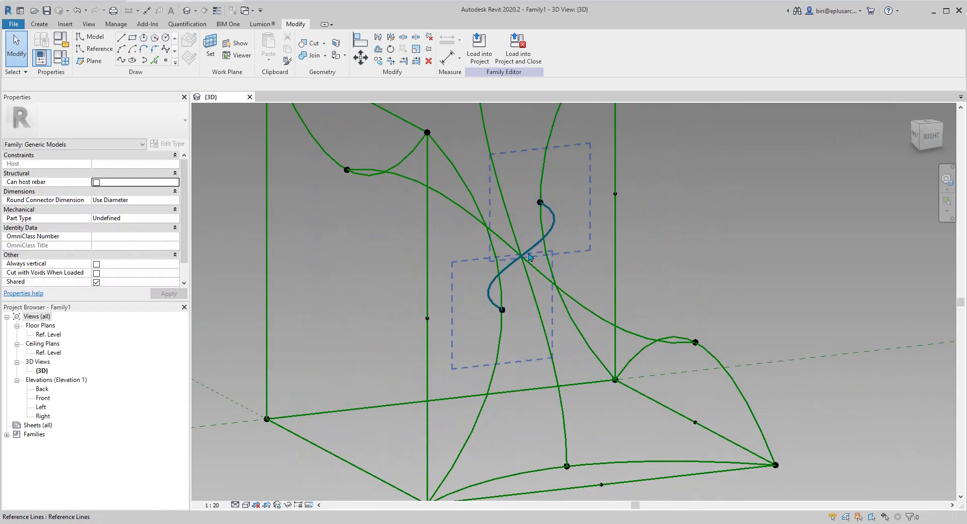
{"action": "middle_click_drag", "start_coordinate": [529, 257], "coordinate": [544, 255], "text": "shift"}
{"action": "left_click", "coordinate": [521, 259]}
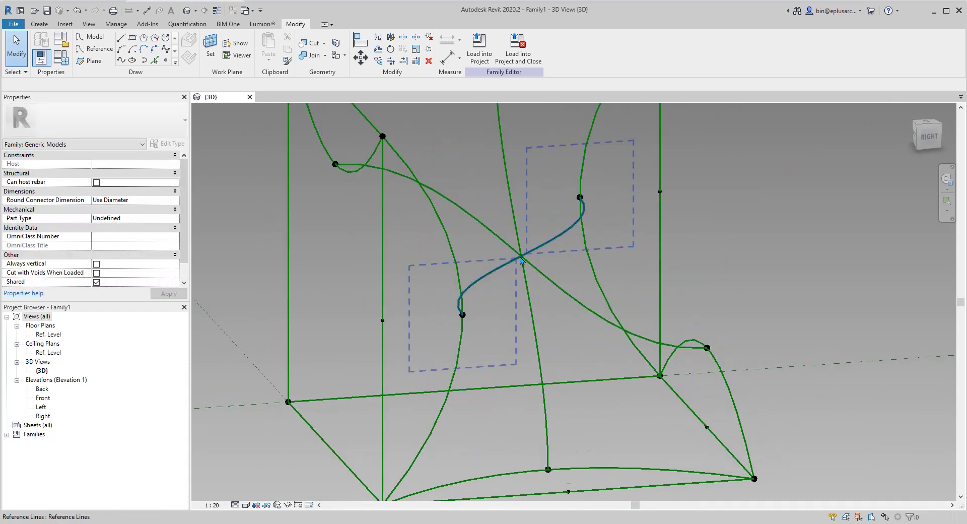
{"action": "scroll", "coordinate": [523, 260], "scroll_direction": "up", "scroll_amount": 5}
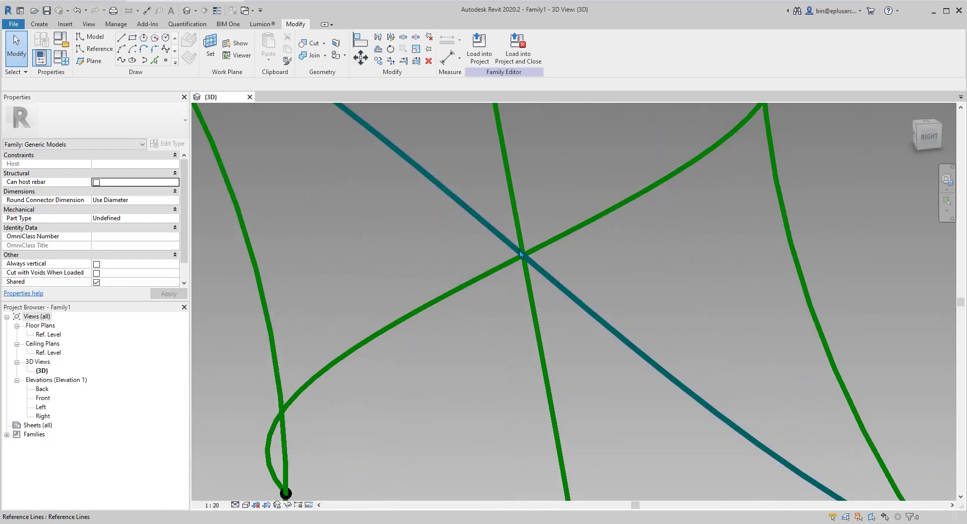
{"action": "key", "text": "Escape"}
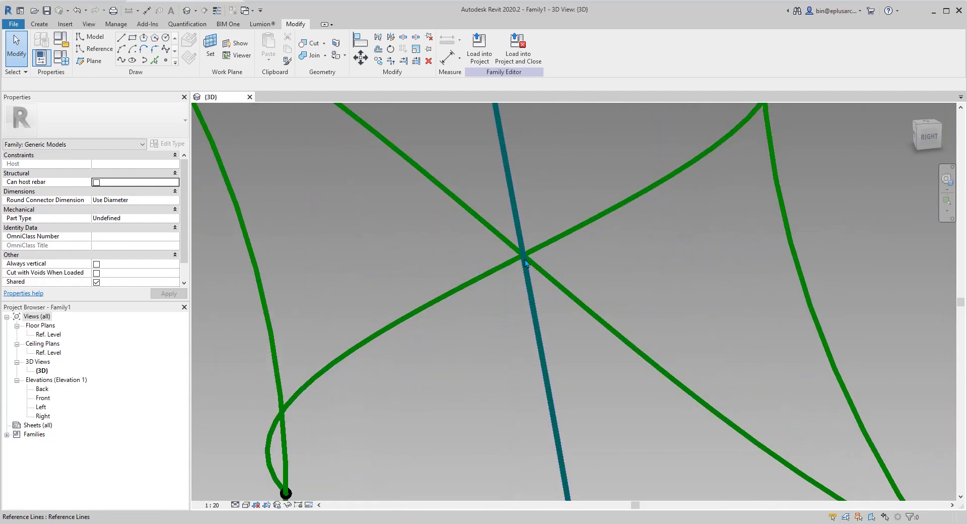
{"action": "scroll", "coordinate": [453, 290], "scroll_direction": "down", "scroll_amount": 5}
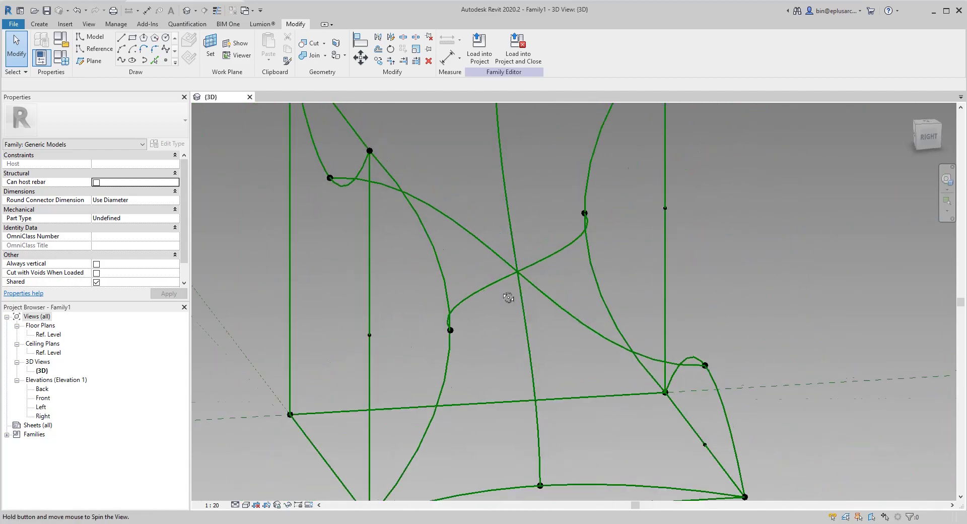
Step: Examine the curved edges and internal splines of the rig from several sides to identify the surface patches they enclose
{"action": "scroll", "coordinate": [452, 297], "scroll_direction": "down", "scroll_amount": 4}
{"action": "middle_click_drag", "start_coordinate": [512, 302], "coordinate": [427, 315], "text": "shift"}
{"action": "scroll", "coordinate": [428, 315], "scroll_direction": "up", "scroll_amount": 1}
{"action": "middle_click_drag", "start_coordinate": [509, 320], "coordinate": [432, 244], "text": "shift"}
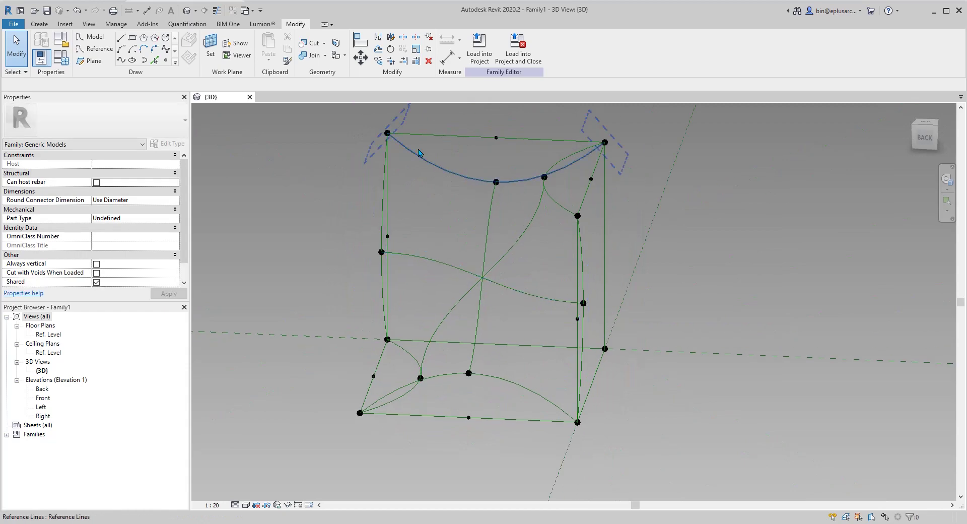
{"action": "middle_click_drag", "start_coordinate": [421, 151], "coordinate": [421, 173], "text": "shift"}
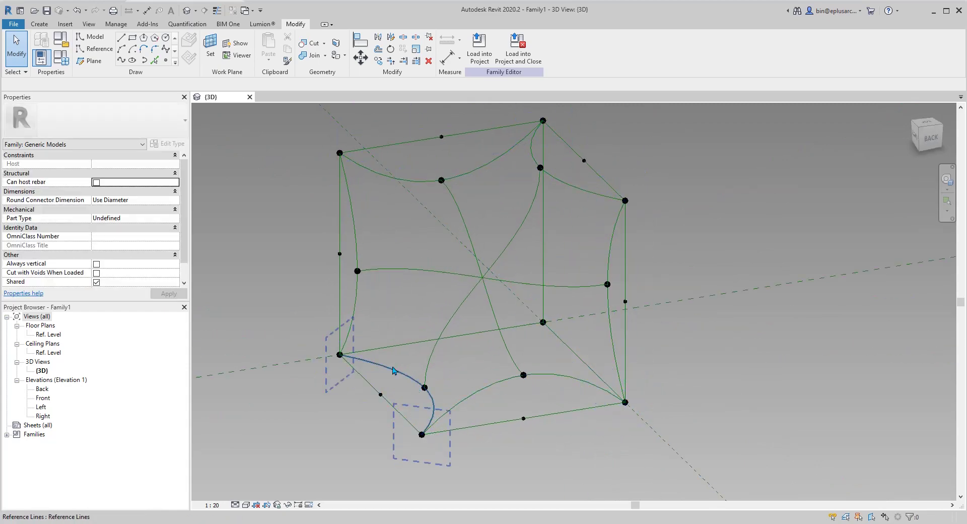
{"action": "middle_click_drag", "start_coordinate": [394, 371], "coordinate": [463, 317], "text": "shift"}
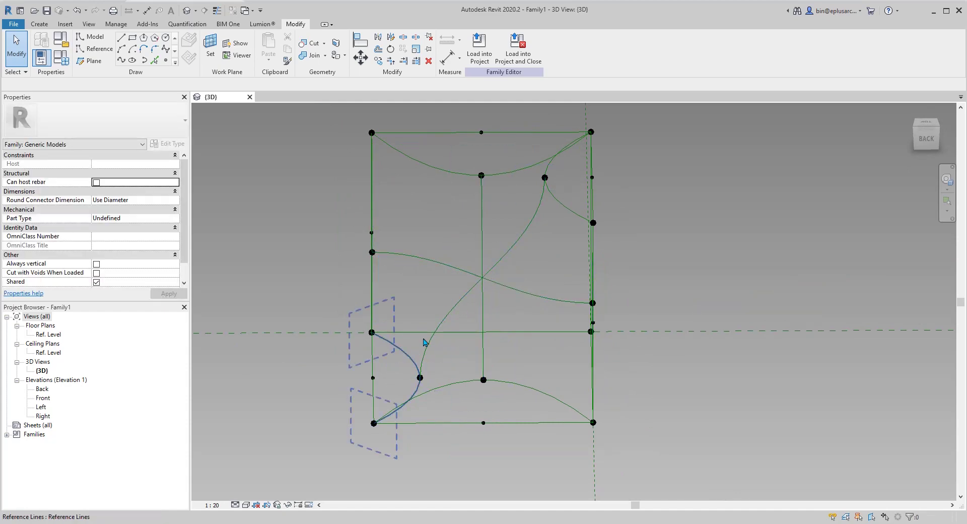
{"action": "middle_click_drag", "start_coordinate": [390, 367], "coordinate": [544, 352], "text": "shift"}
{"action": "scroll", "coordinate": [469, 354], "scroll_direction": "up", "scroll_amount": 4}
{"action": "middle_click_drag", "start_coordinate": [468, 354], "coordinate": [532, 322], "text": "shift"}
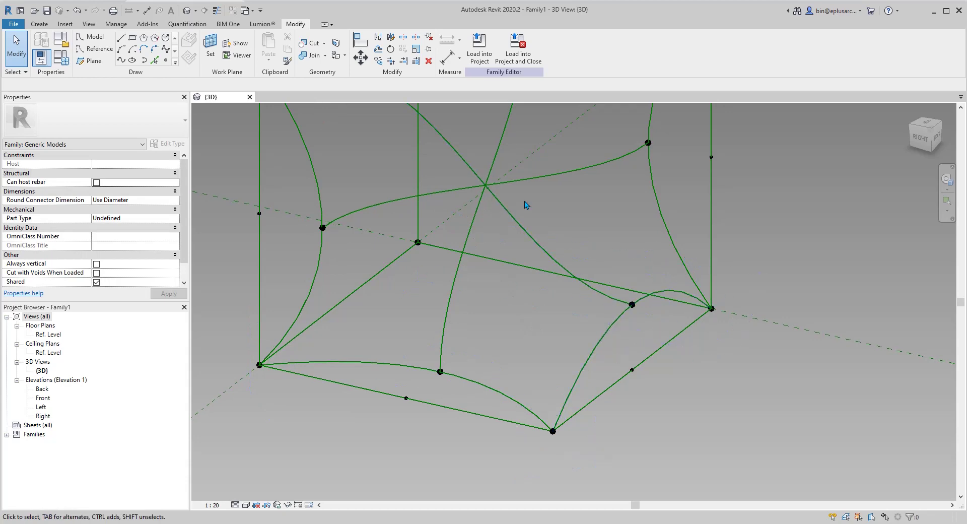
{"action": "middle_click_drag", "start_coordinate": [442, 291], "coordinate": [463, 320], "text": "shift"}
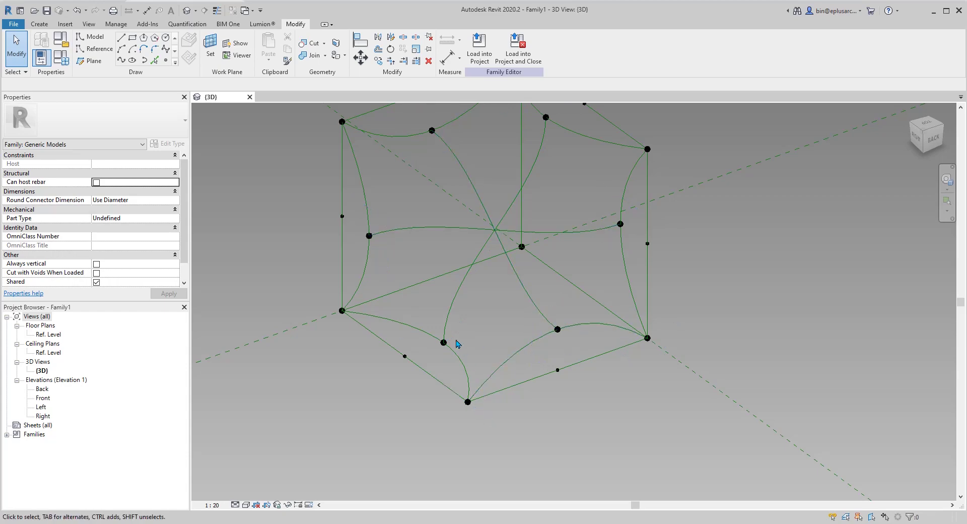
{"action": "middle_click_drag", "start_coordinate": [458, 343], "coordinate": [514, 359], "text": "shift"}
{"action": "scroll", "coordinate": [512, 347], "scroll_direction": "up", "scroll_amount": 3}
{"action": "middle_click_drag", "start_coordinate": [512, 335], "coordinate": [510, 340]}
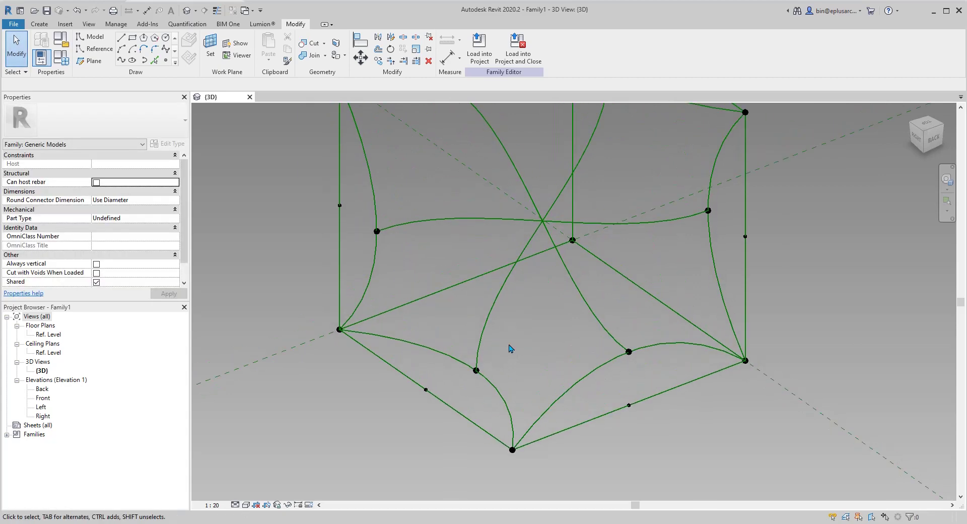
{"action": "middle_click_drag", "start_coordinate": [508, 384], "coordinate": [477, 364]}
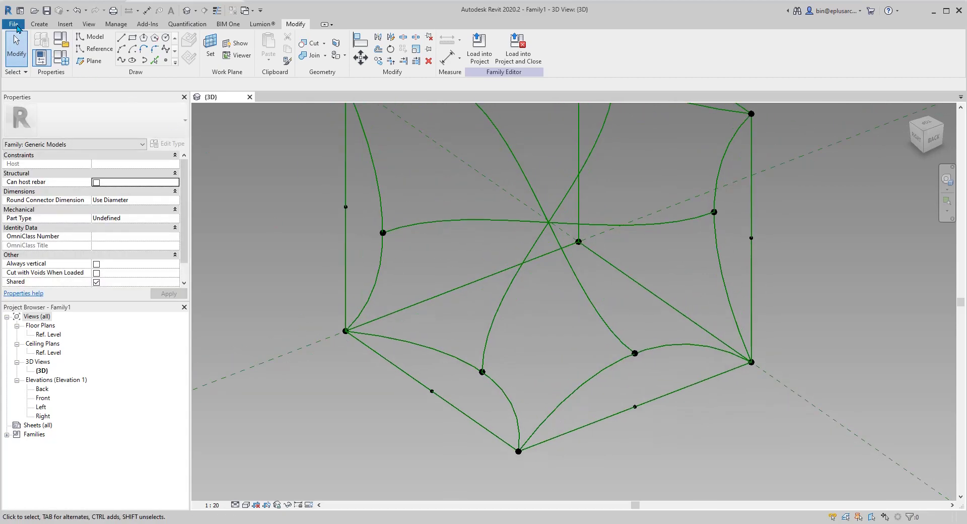
{"action": "left_click", "coordinate": [18, 26]}
{"action": "middle_click_drag", "start_coordinate": [455, 230], "coordinate": [454, 229]}
{"action": "middle_click_drag", "start_coordinate": [527, 287], "coordinate": [493, 319]}
Step: Divide the curved reference line at the front-left base edge into a path with 5 nodes
{"action": "left_click", "coordinate": [456, 355]}
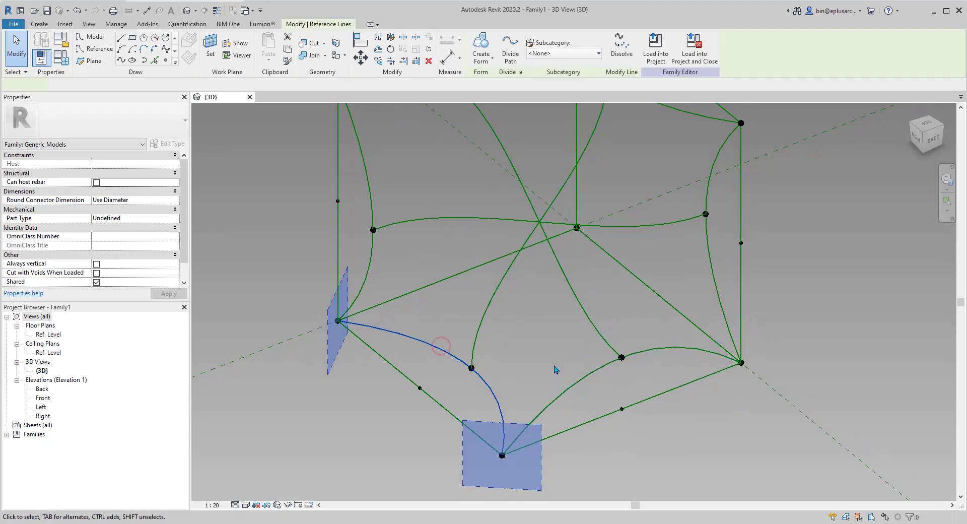
{"action": "middle_click_drag", "start_coordinate": [538, 290], "coordinate": [532, 280]}
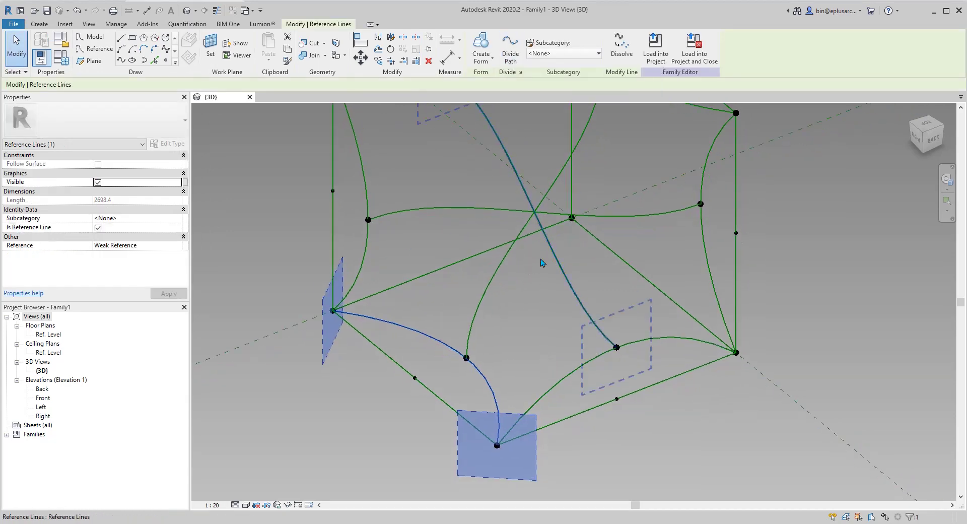
{"action": "scroll", "coordinate": [532, 319], "scroll_direction": "down", "scroll_amount": 2}
{"action": "middle_click_drag", "start_coordinate": [533, 319], "coordinate": [568, 356]}
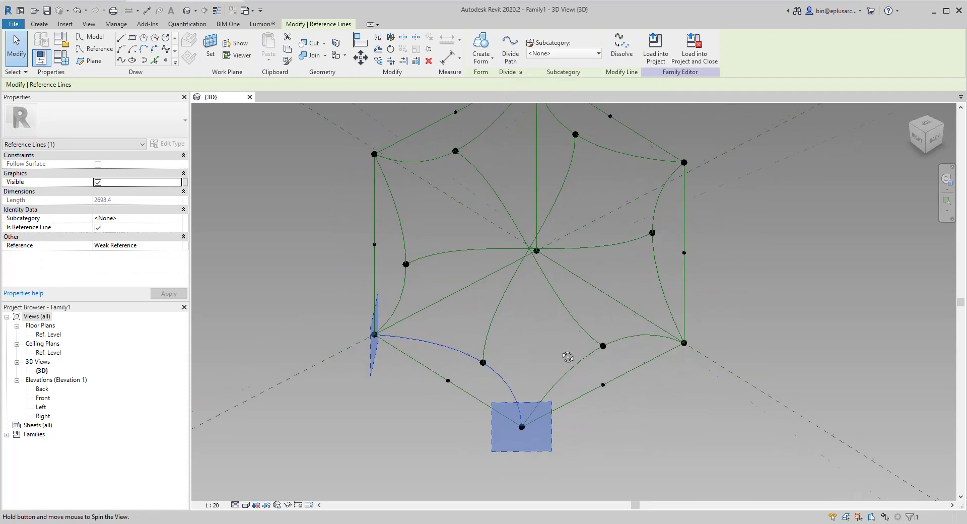
{"action": "left_click", "coordinate": [510, 56]}
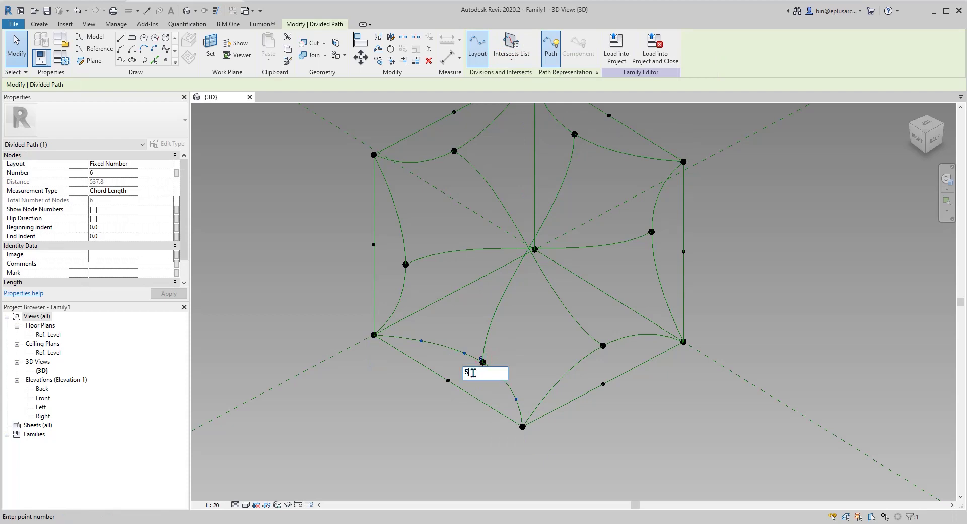
{"action": "middle_click_drag", "start_coordinate": [537, 338], "coordinate": [478, 374], "text": "shift"}
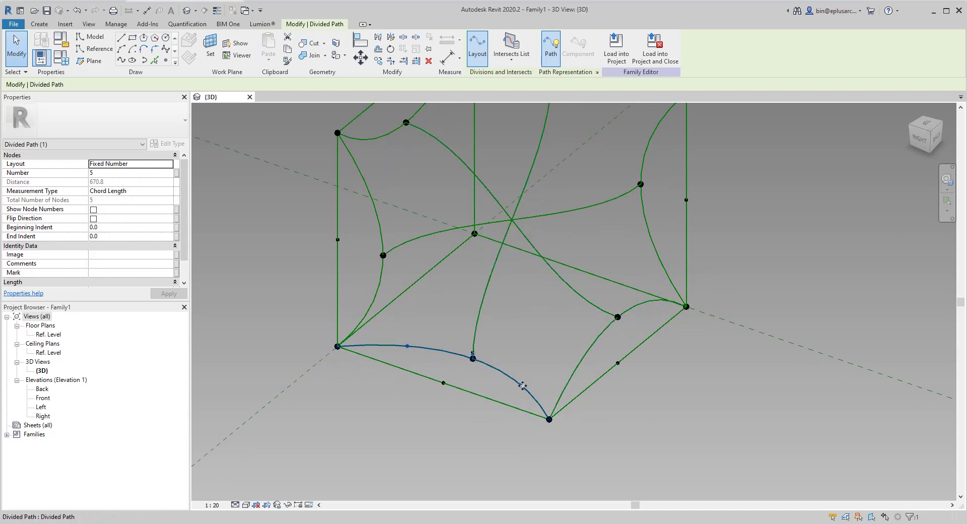
Step: Divide the internal spline running from the top-left edge to the front-right base edge into 5 nodes
{"action": "middle_click_drag", "start_coordinate": [550, 419], "coordinate": [544, 311], "text": "shift"}
{"action": "left_click", "coordinate": [566, 278]}
{"action": "left_click", "coordinate": [510, 47]}
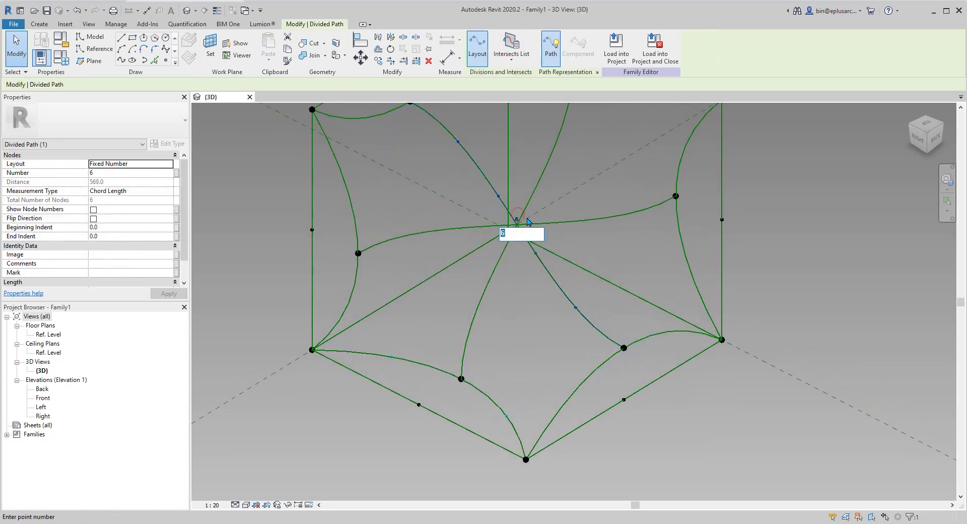
{"action": "key", "text": "Return"}
{"action": "middle_click_drag", "start_coordinate": [599, 220], "coordinate": [598, 227]}
{"action": "key", "text": "Escape"}
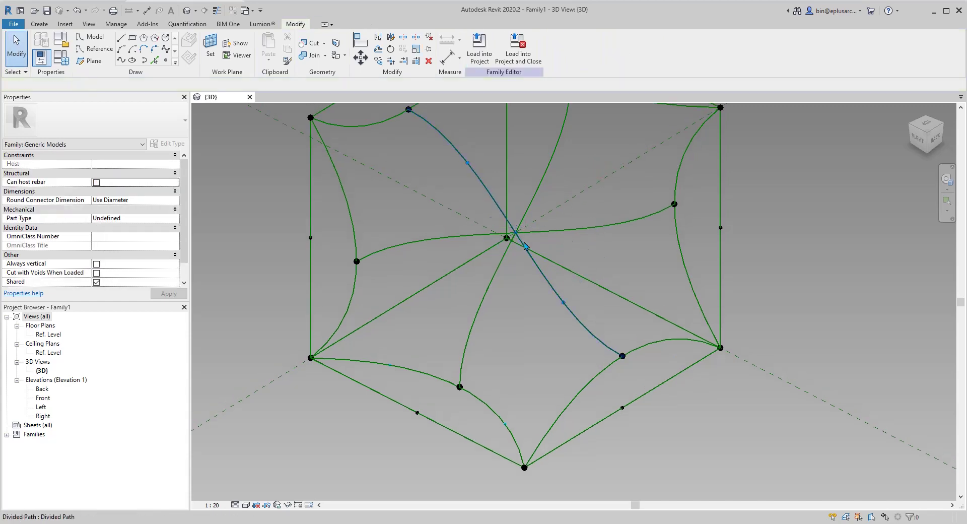
Step: Divide the curved reference line at the front-right base edge into a path with 5 nodes
{"action": "middle_click_drag", "start_coordinate": [621, 356], "coordinate": [496, 415], "text": "shift"}
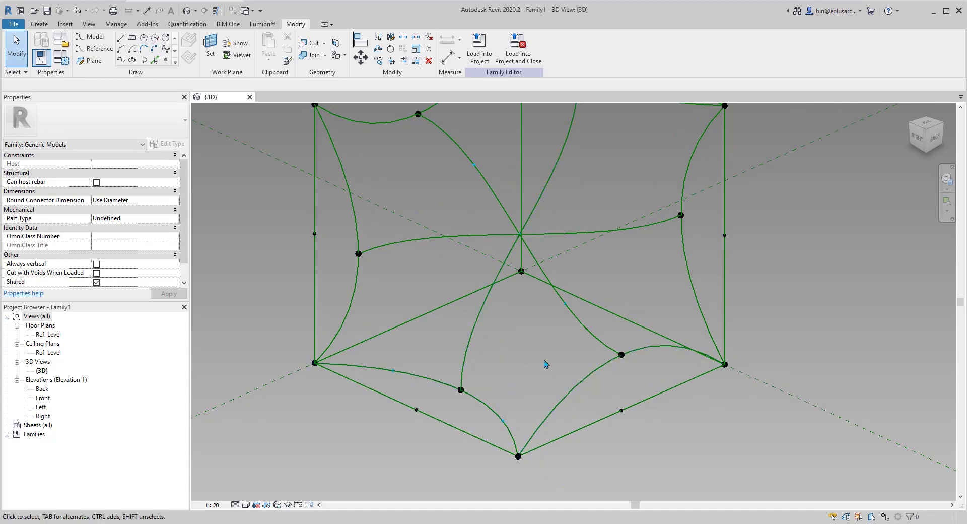
{"action": "middle_click_drag", "start_coordinate": [549, 359], "coordinate": [516, 411], "text": "shift"}
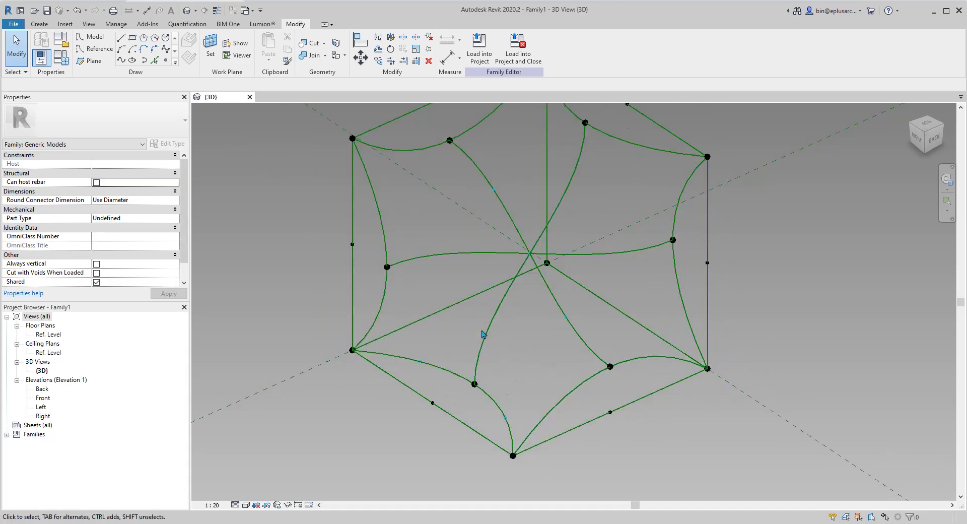
{"action": "middle_click_drag", "start_coordinate": [523, 352], "coordinate": [511, 358]}
{"action": "left_click", "coordinate": [567, 387]}
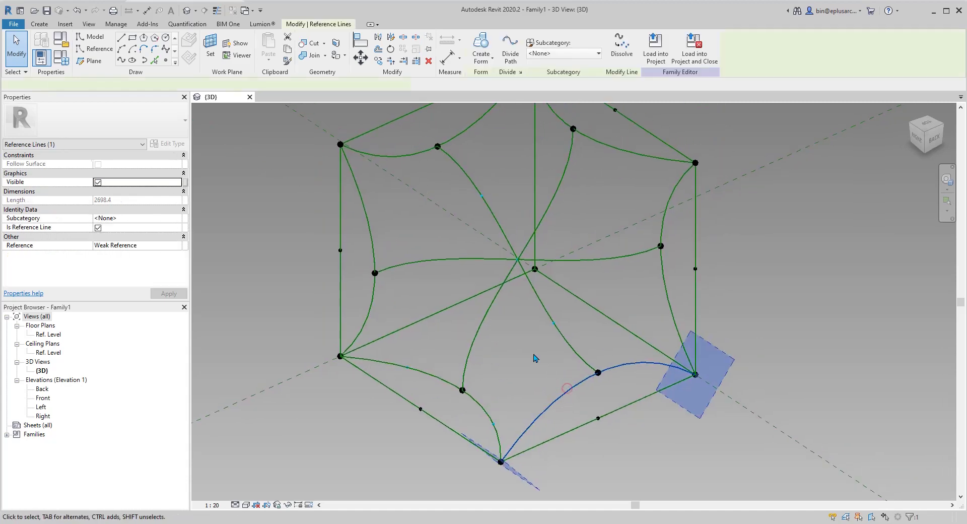
{"action": "middle_click_drag", "start_coordinate": [565, 392], "coordinate": [518, 312], "text": "shift"}
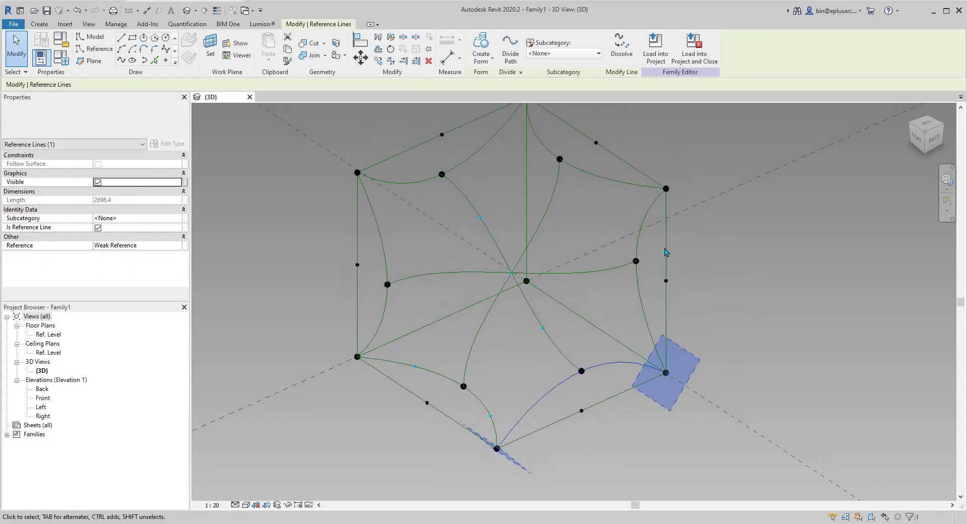
{"action": "left_click", "coordinate": [509, 56]}
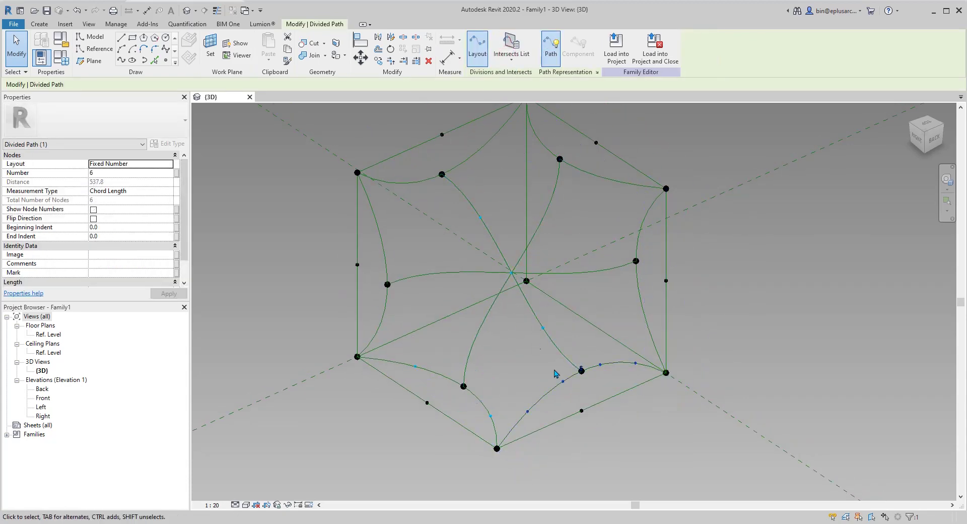
Step: Divide the horizontal internal spline between the two vertical curved edges into 5 nodes
{"action": "middle_click_drag", "start_coordinate": [454, 316], "coordinate": [466, 336]}
{"action": "left_click", "coordinate": [448, 296]}
{"action": "left_click", "coordinate": [511, 59]}
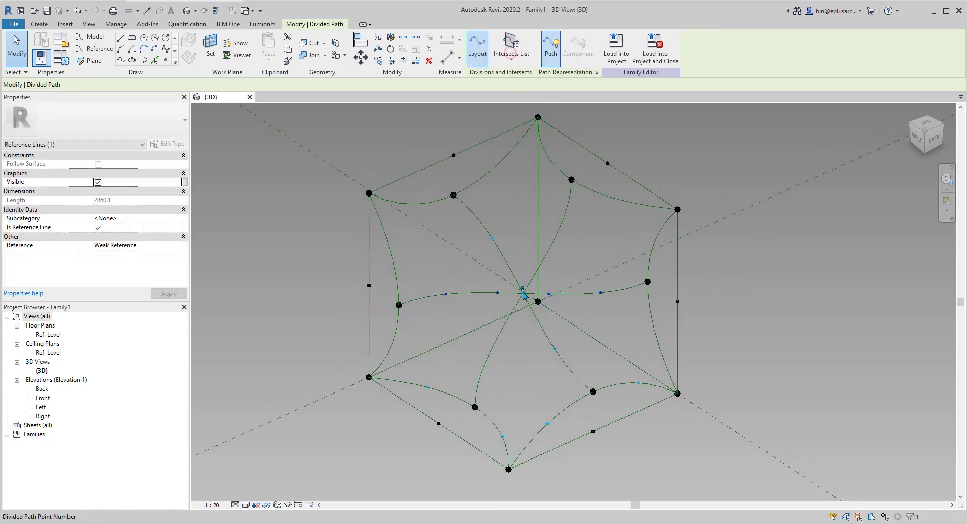
{"action": "left_click", "coordinate": [522, 291]}
Step: Divide the left vertical curved edge and the top-left curved edge into 5 nodes each
{"action": "left_click", "coordinate": [398, 285]}
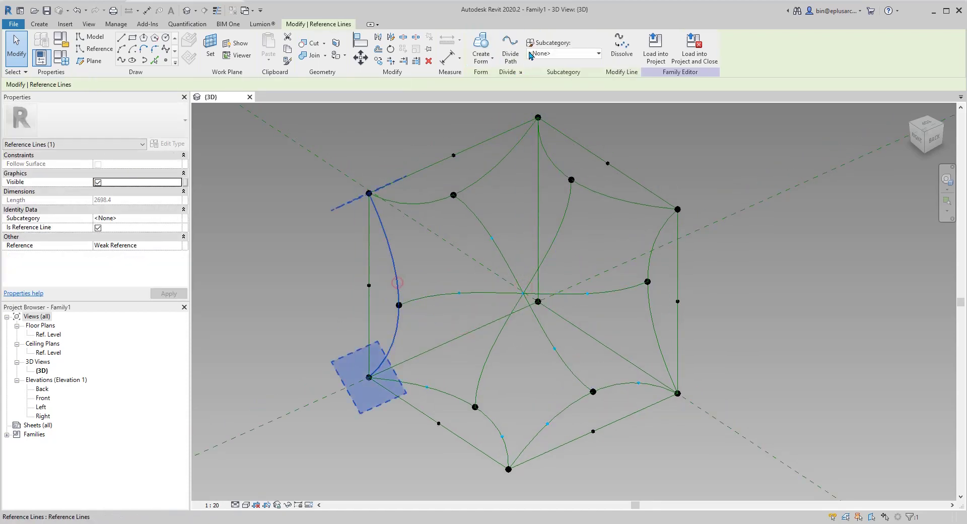
{"action": "left_click", "coordinate": [511, 57]}
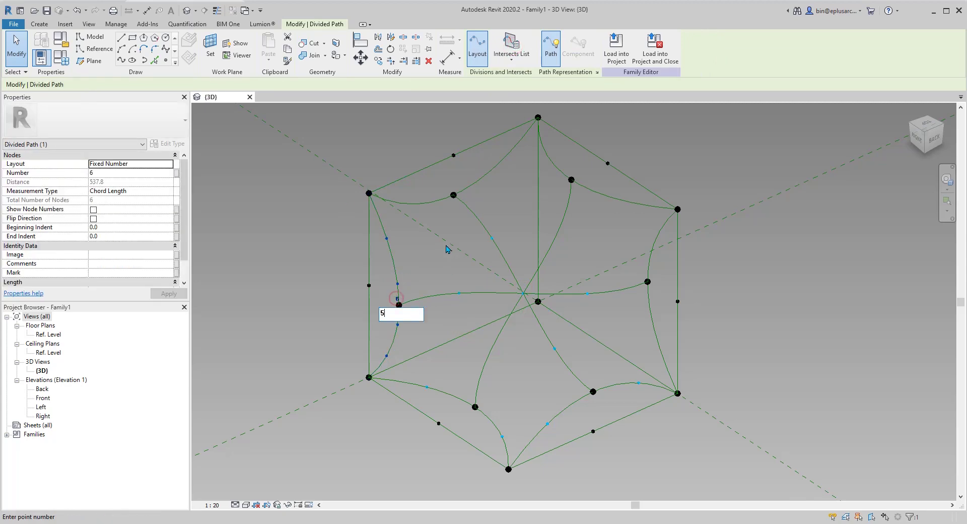
{"action": "left_click", "coordinate": [480, 186]}
{"action": "left_click", "coordinate": [510, 50]}
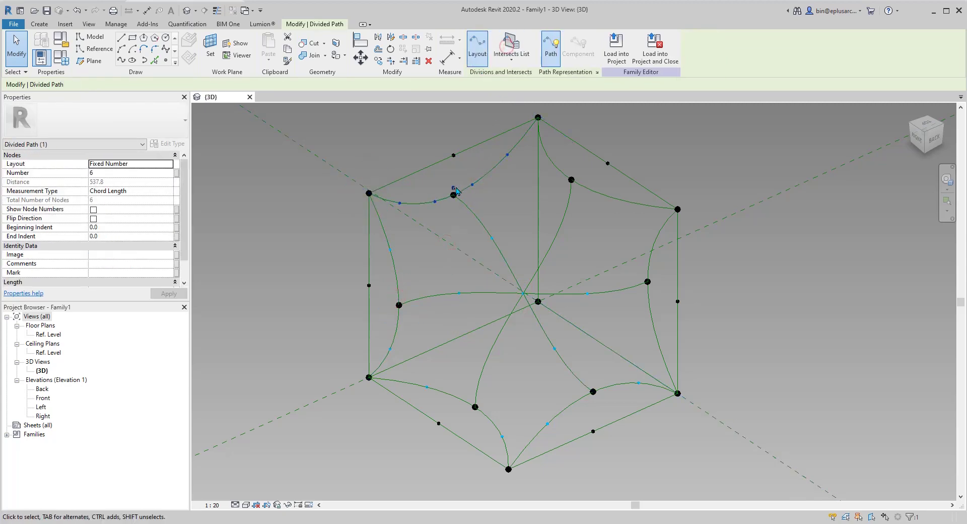
Step: Divide the top-right curved edge and the right vertical curved edge into 5 nodes each
{"action": "left_click", "coordinate": [562, 175]}
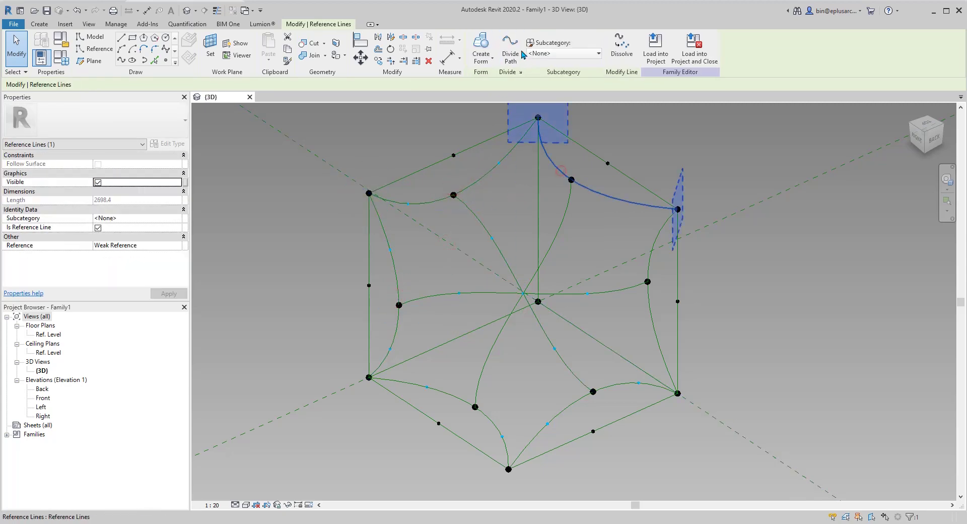
{"action": "left_click", "coordinate": [512, 51]}
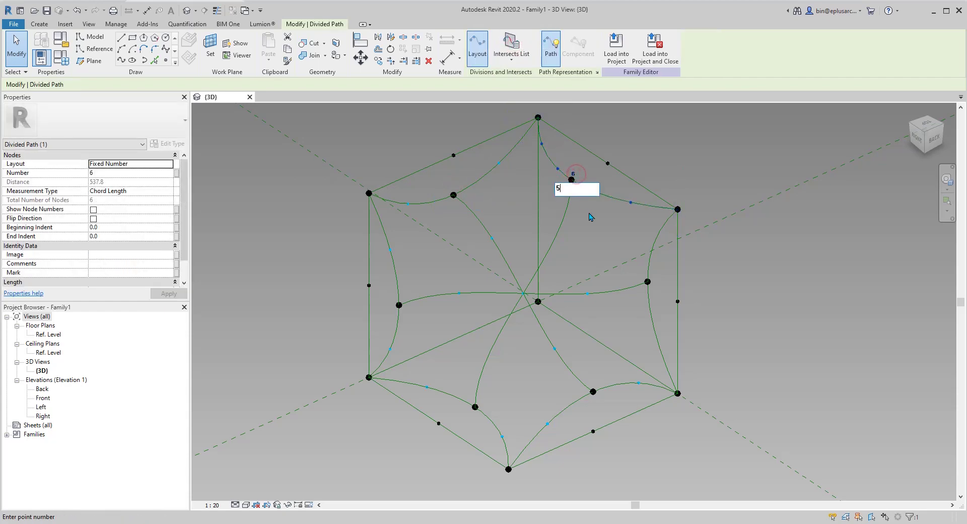
{"action": "left_click", "coordinate": [651, 252]}
{"action": "left_click", "coordinate": [511, 50]}
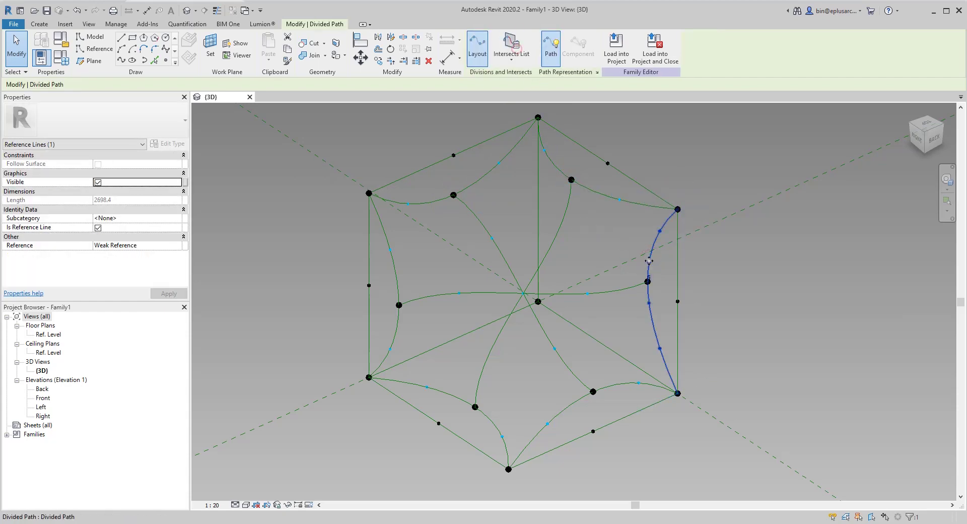
Step: Divide the remaining internal spline, running from the top-right curved edge to the front-left base curve, into a path with 5 nodes
{"action": "left_click", "coordinate": [555, 233]}
{"action": "left_click", "coordinate": [512, 51]}
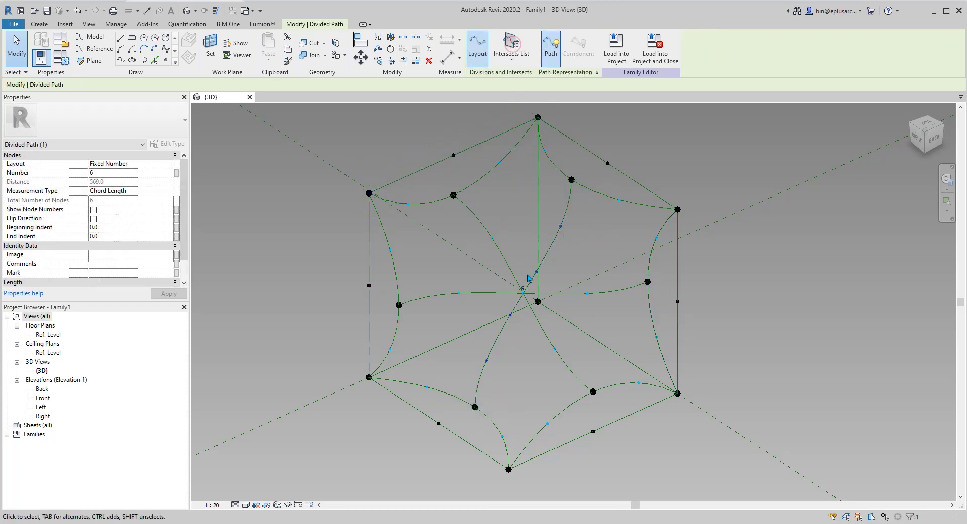
{"action": "middle_click_drag", "start_coordinate": [576, 263], "coordinate": [641, 235], "text": "shift"}
{"action": "scroll", "coordinate": [621, 276], "scroll_direction": "up", "scroll_amount": 2}
{"action": "middle_click_drag", "start_coordinate": [603, 305], "coordinate": [580, 308], "text": "shift"}
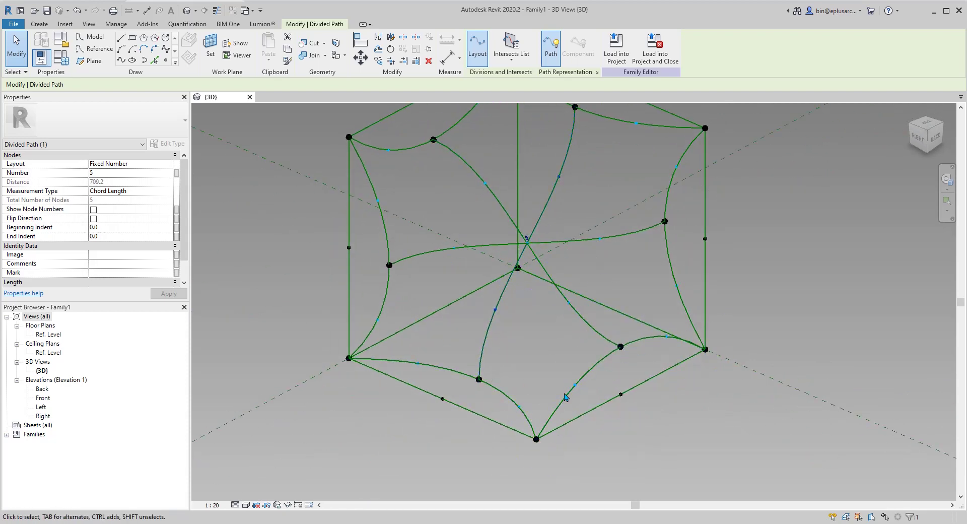
{"action": "middle_click_drag", "start_coordinate": [564, 274], "coordinate": [596, 383], "text": "shift"}
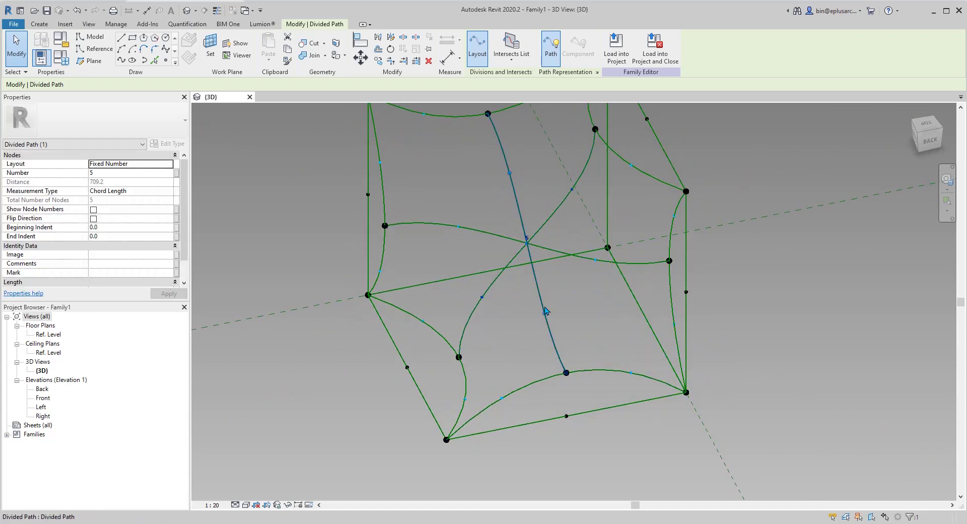
{"action": "middle_click_drag", "start_coordinate": [602, 328], "coordinate": [642, 337], "text": "shift"}
{"action": "left_click", "coordinate": [445, 232]}
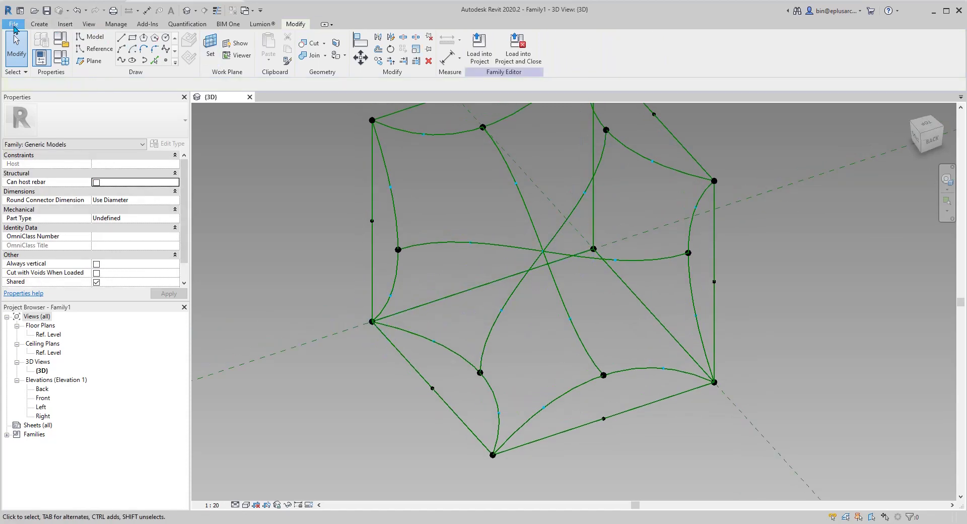
Step: Create a new family from the Metric Generic Model Adaptive template
{"action": "left_click", "coordinate": [13, 25]}
{"action": "left_click", "coordinate": [66, 69]}
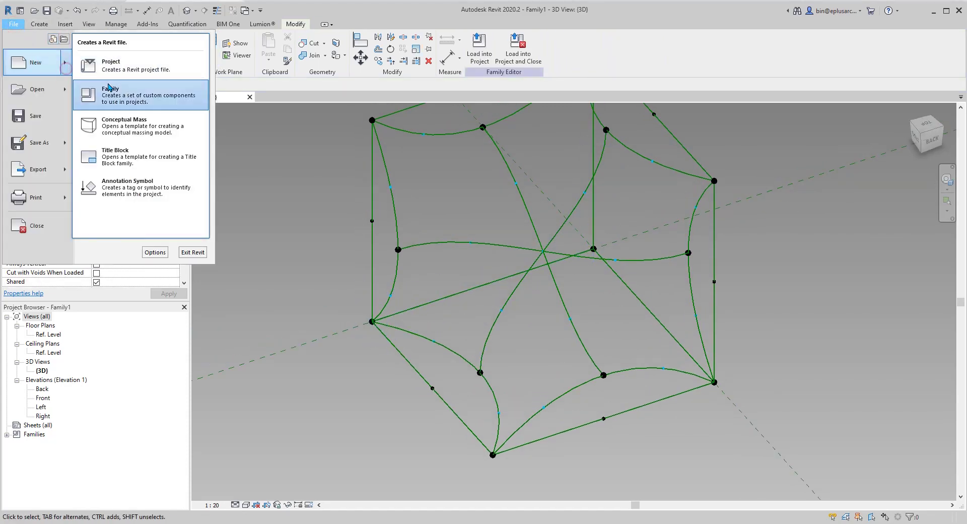
{"action": "left_click", "coordinate": [153, 104]}
{"action": "scroll", "coordinate": [647, 281], "scroll_direction": "down", "scroll_amount": 10}
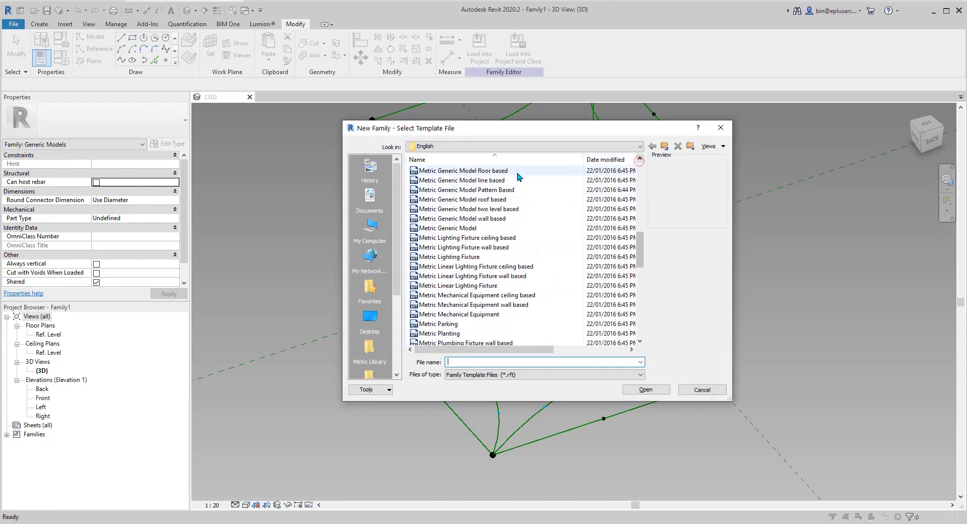
{"action": "scroll", "coordinate": [647, 224], "scroll_direction": "up", "scroll_amount": 3}
{"action": "left_click", "coordinate": [480, 218]}
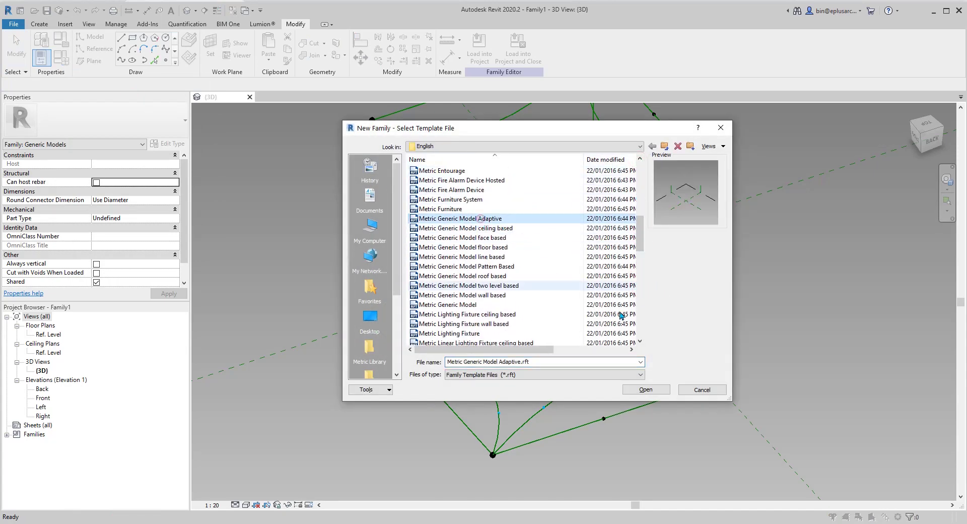
{"action": "left_click", "coordinate": [645, 390]}
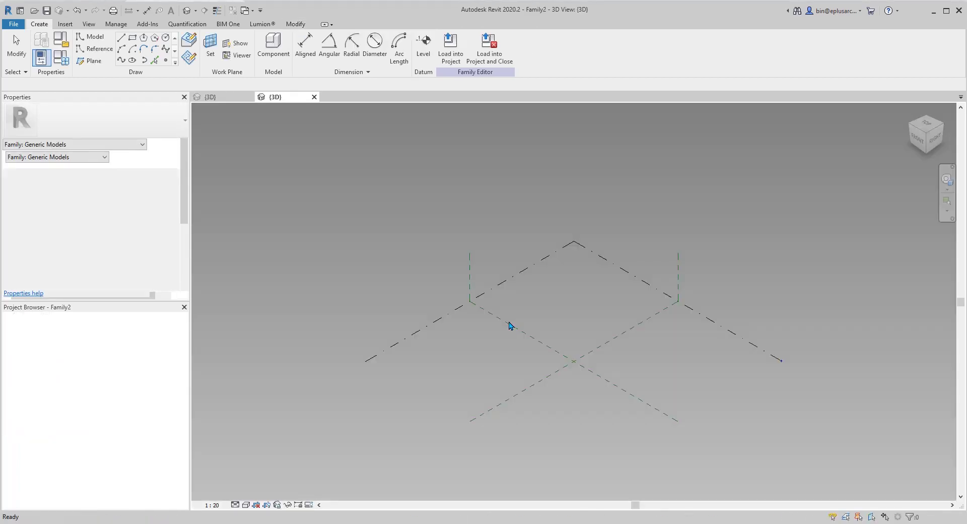
Step: Place eight reference points on the reference level in rows of three, two and three, and make them all adaptive
{"action": "left_click", "coordinate": [94, 48]}
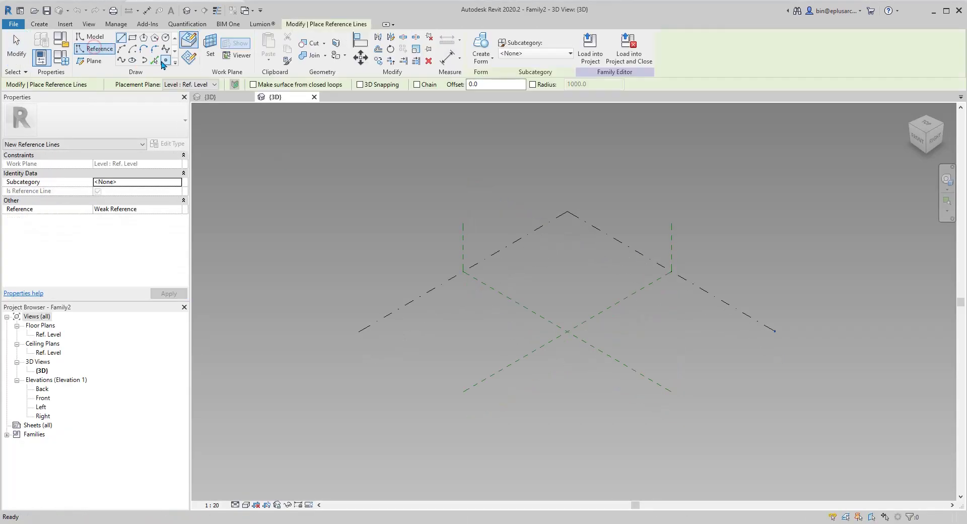
{"action": "left_click", "coordinate": [166, 60]}
{"action": "scroll", "coordinate": [523, 371], "scroll_direction": "up", "scroll_amount": 2}
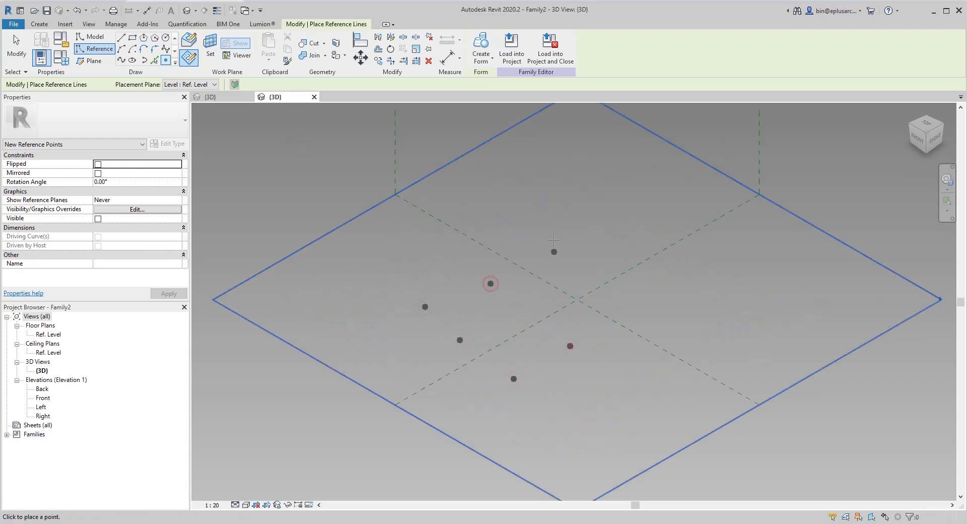
{"action": "key", "text": "Escape"}
{"action": "key", "text": "Escape"}
{"action": "left_click_drag", "start_coordinate": [324, 198], "coordinate": [712, 422]}
{"action": "left_click", "coordinate": [528, 48]}
{"action": "key", "text": "Escape"}
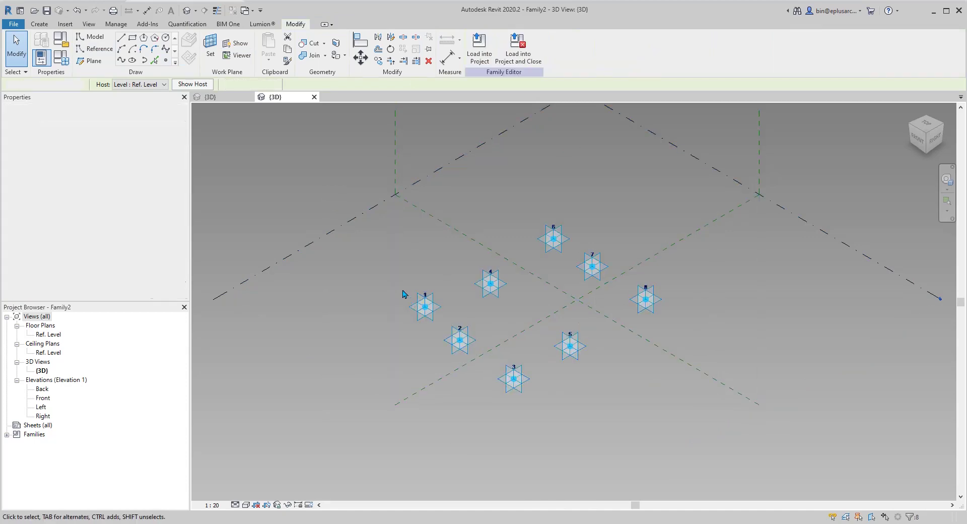
Step: Draw splines through adaptive points 1 to 3 and through points 4 and 5, and turn both into reference lines
{"action": "left_click_drag", "start_coordinate": [402, 289], "coordinate": [530, 394]}
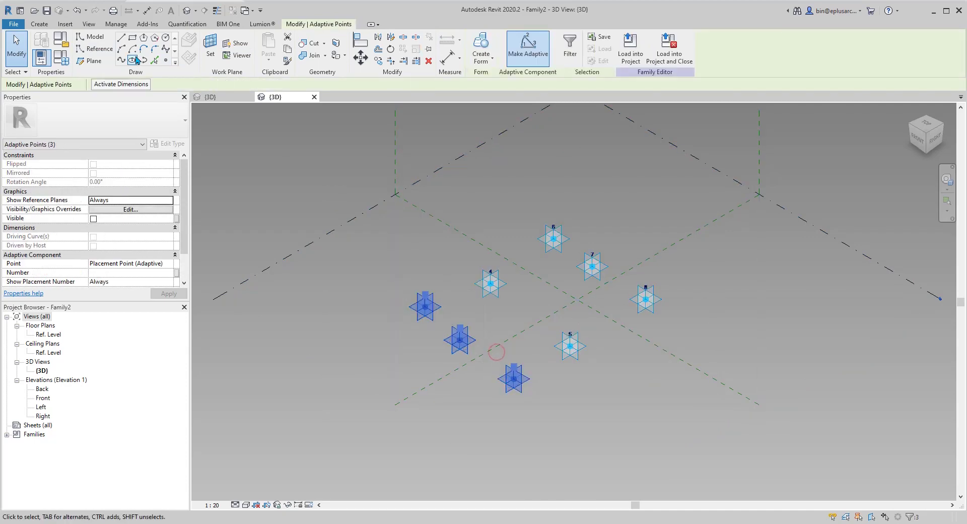
{"action": "left_click", "coordinate": [122, 60]}
{"action": "left_click", "coordinate": [98, 237]}
{"action": "left_click_drag", "start_coordinate": [464, 264], "coordinate": [591, 367]}
{"action": "left_click", "coordinate": [121, 59]}
{"action": "left_click", "coordinate": [97, 237]}
{"action": "key", "text": "Escape"}
Step: Draw a spline through adaptive points 6 to 8 and turn it into a reference line
{"action": "middle_click_drag", "start_coordinate": [530, 211], "coordinate": [503, 216]}
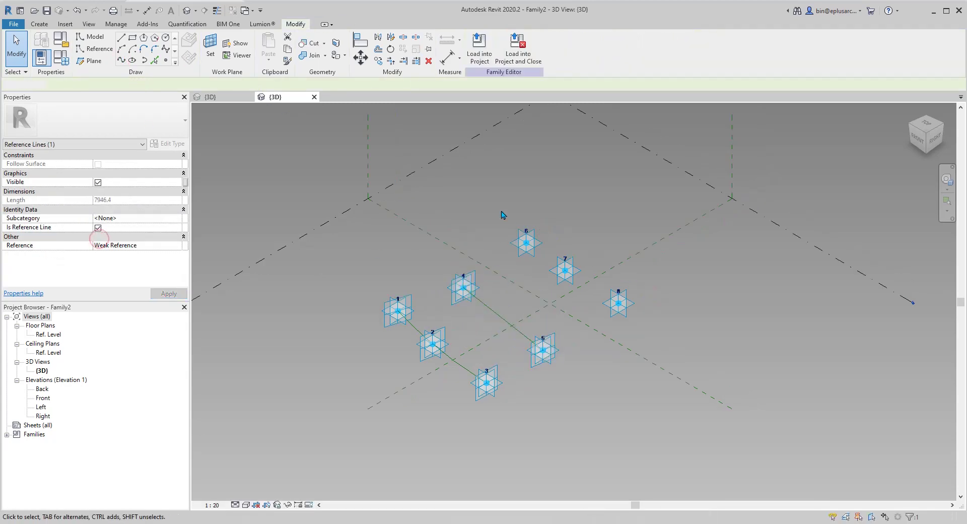
{"action": "left_click_drag", "start_coordinate": [500, 208], "coordinate": [669, 324]}
{"action": "left_click", "coordinate": [121, 60]}
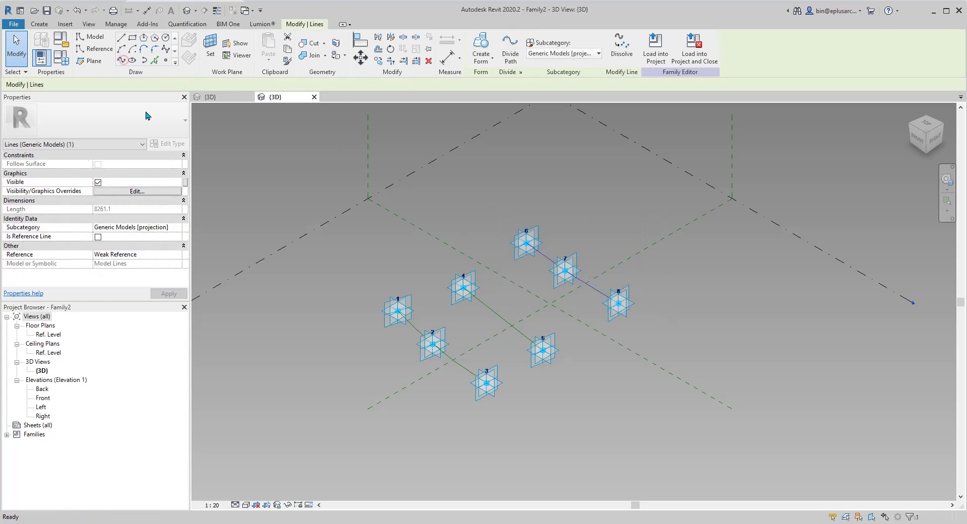
{"action": "left_click", "coordinate": [98, 236]}
{"action": "key", "text": "Escape"}
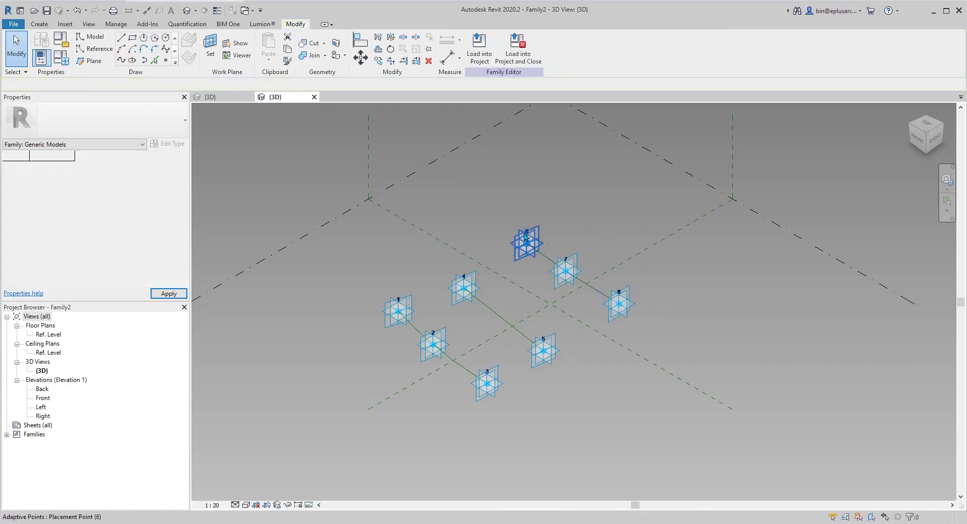
Step: Create a surface form from the three reference lines, load the adaptive family into Family1 and close it
{"action": "middle_click_drag", "start_coordinate": [600, 287], "coordinate": [584, 272], "text": "shift"}
{"action": "left_click", "coordinate": [505, 304]}
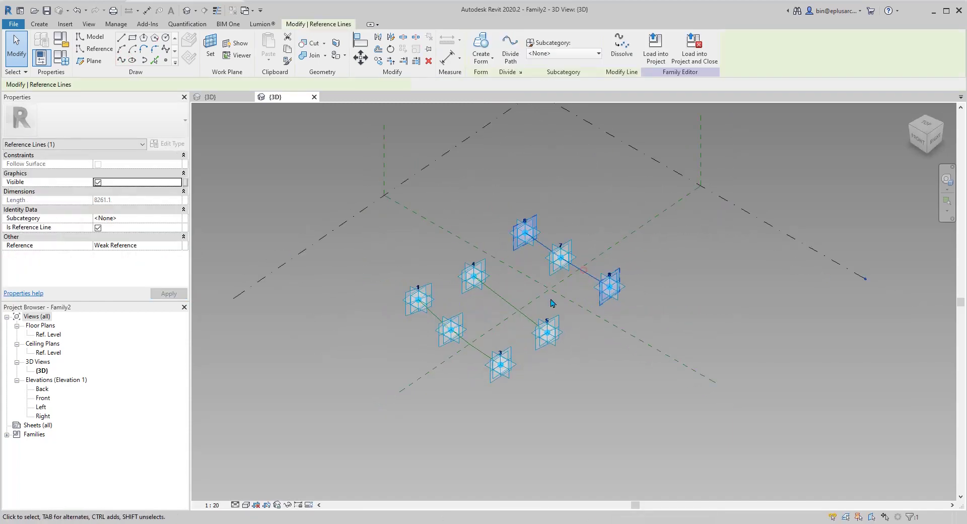
{"action": "left_click", "coordinate": [432, 312], "text": "ctrl"}
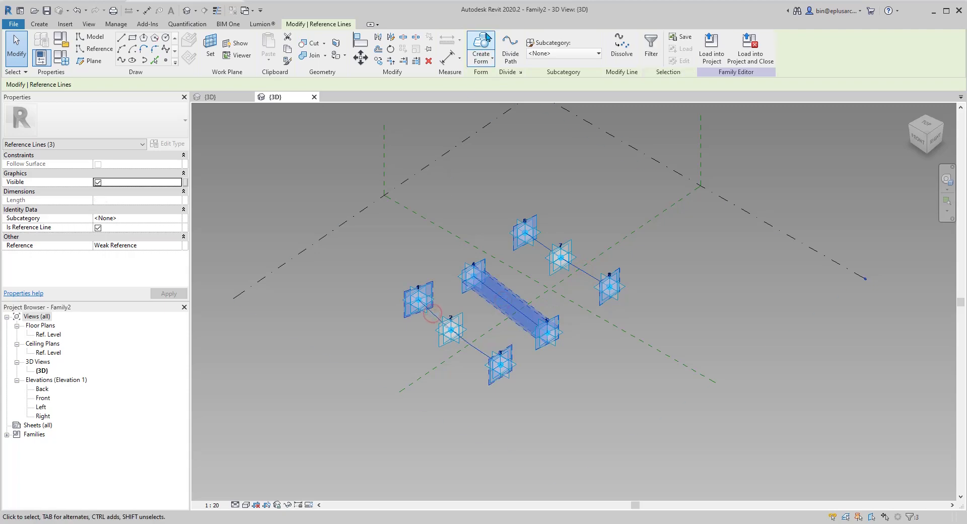
{"action": "key", "text": "Escape"}
{"action": "middle_click_drag", "start_coordinate": [474, 318], "coordinate": [549, 316]}
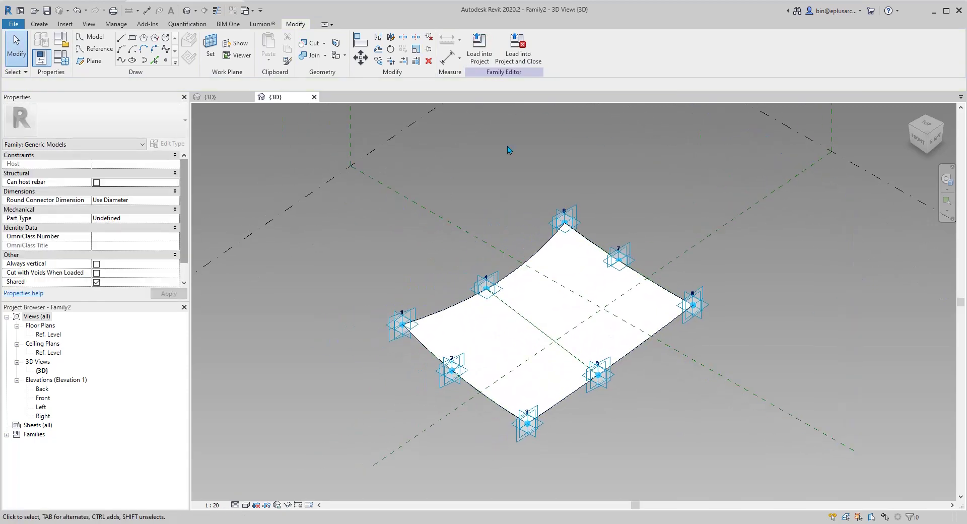
{"action": "left_click", "coordinate": [518, 49]}
{"action": "left_click", "coordinate": [504, 266]}
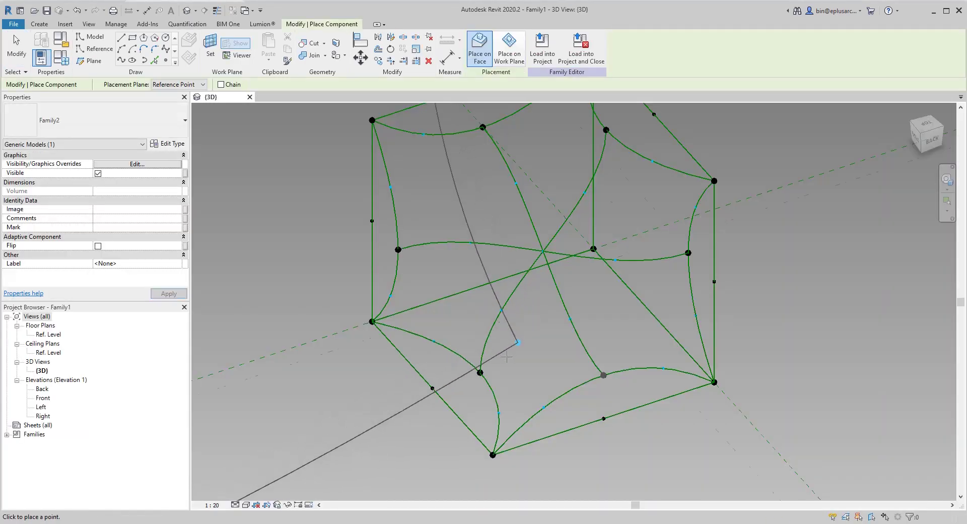
Step: Place the first adaptive panel on the divided-path nodes between the front base corner, its two curve junctions and the rig's centre
{"action": "middle_click_drag", "start_coordinate": [527, 372], "coordinate": [528, 333], "text": "shift"}
{"action": "scroll", "coordinate": [529, 334], "scroll_direction": "up", "scroll_amount": 2}
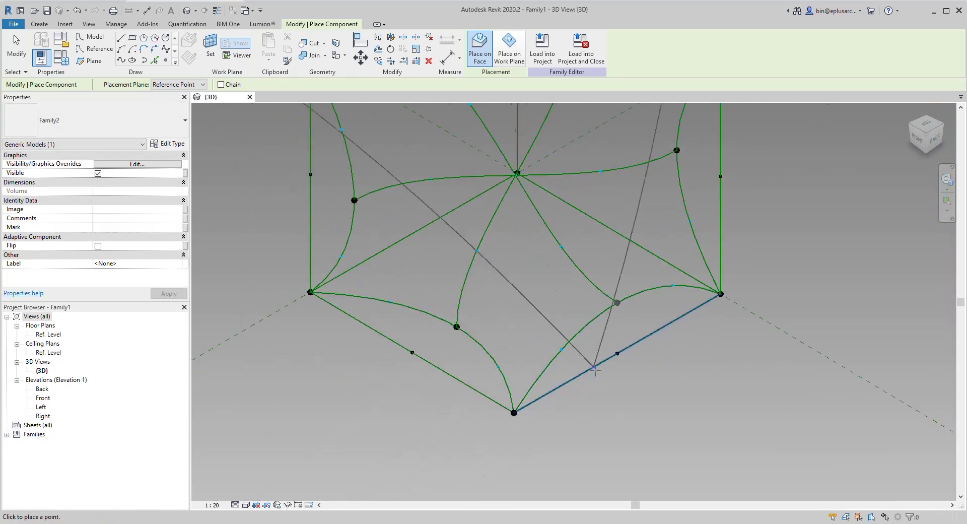
{"action": "middle_click_drag", "start_coordinate": [535, 407], "coordinate": [551, 408], "text": "shift"}
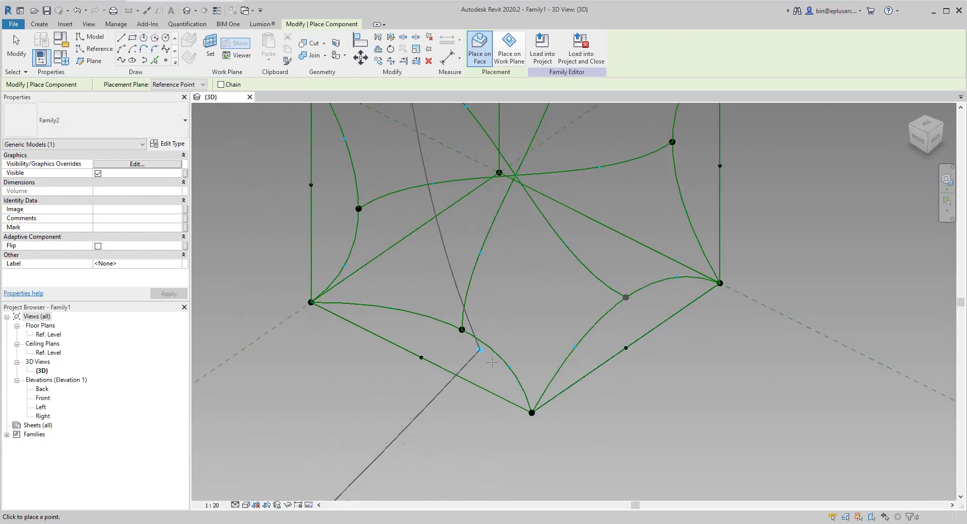
{"action": "scroll", "coordinate": [530, 411], "scroll_direction": "up", "scroll_amount": 3}
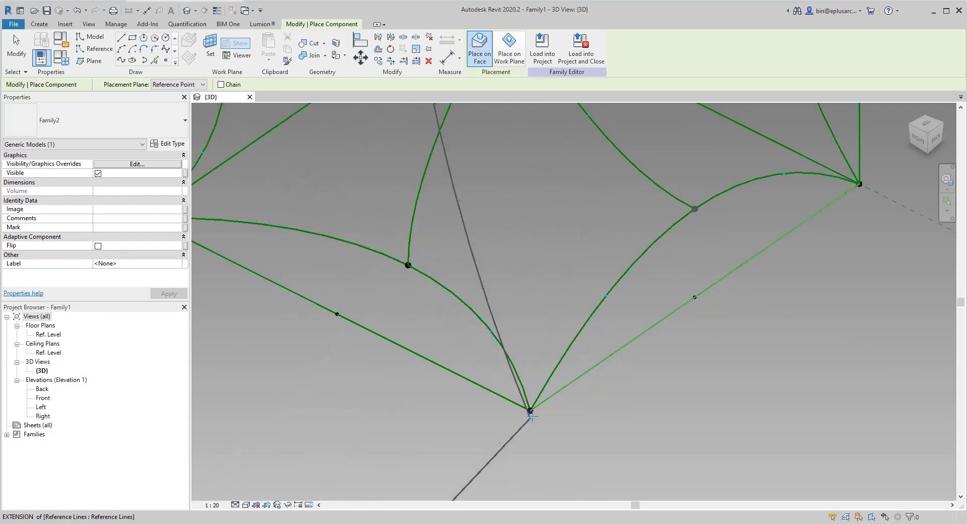
{"action": "scroll", "coordinate": [537, 407], "scroll_direction": "down", "scroll_amount": 2}
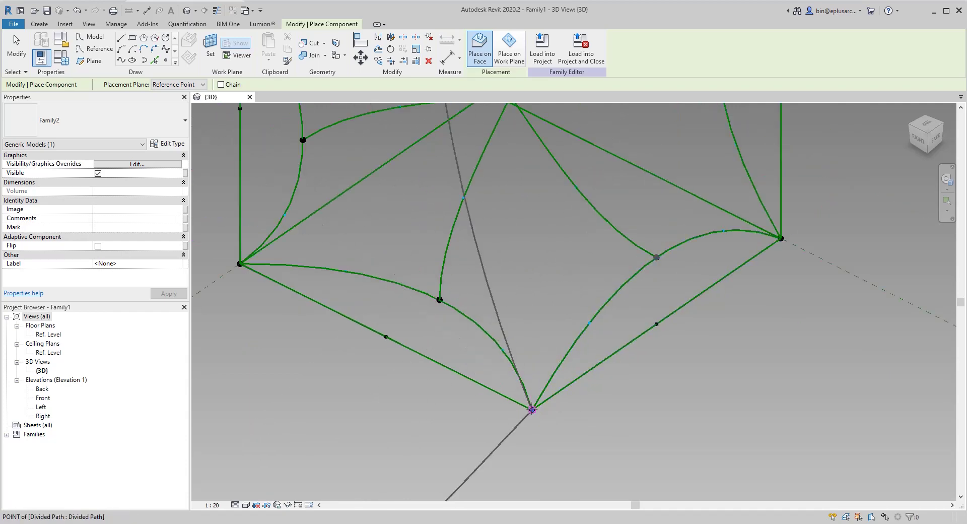
{"action": "left_click", "coordinate": [531, 410]}
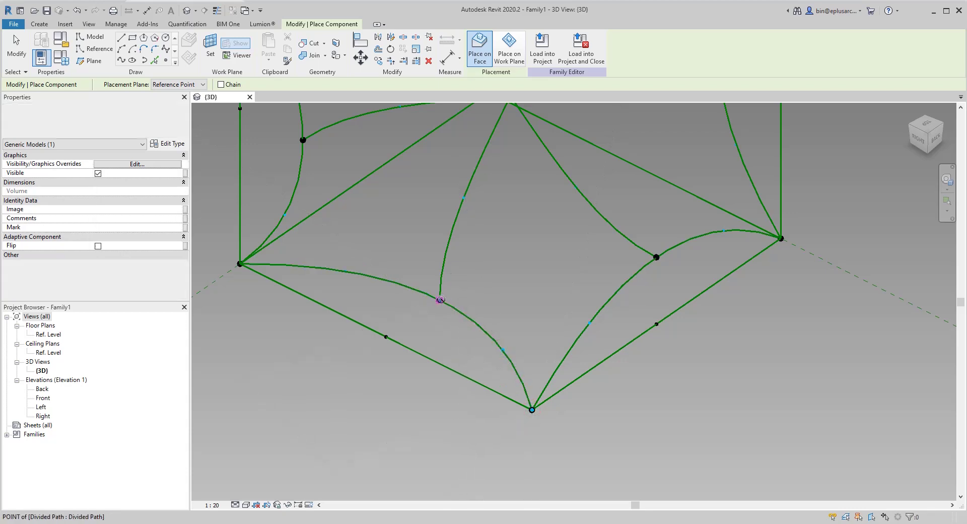
{"action": "left_click", "coordinate": [439, 299]}
{"action": "left_click", "coordinate": [462, 198]}
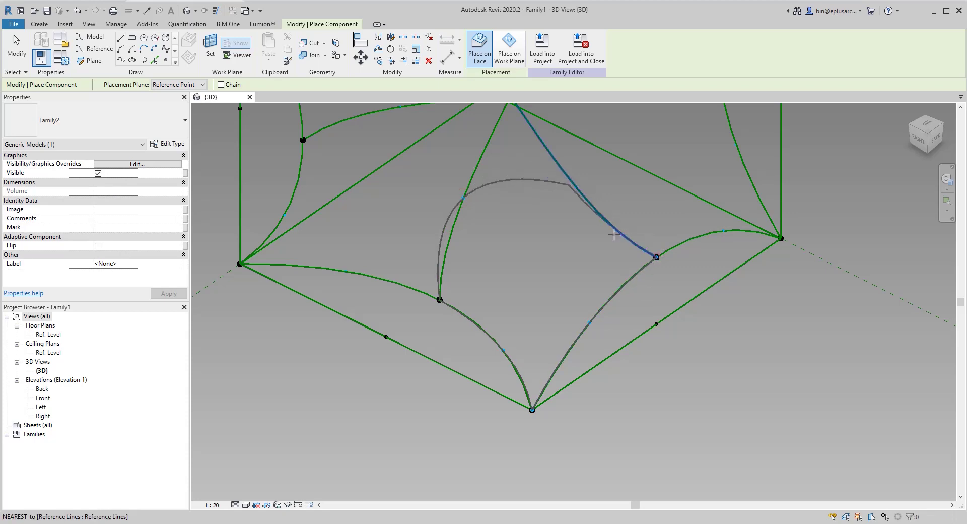
{"action": "middle_click_drag", "start_coordinate": [601, 209], "coordinate": [587, 282]}
{"action": "left_click", "coordinate": [562, 259]}
{"action": "left_click", "coordinate": [495, 167]}
Step: Place a second adaptive panel on the path nodes between the right base corner, its two curve junctions and the rig's centre
{"action": "middle_click_drag", "start_coordinate": [562, 265], "coordinate": [610, 322], "text": "shift"}
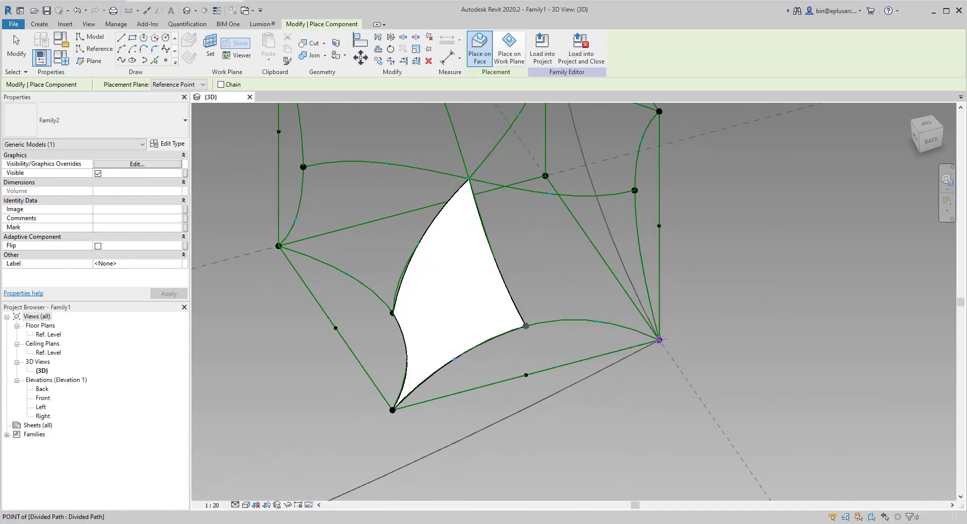
{"action": "left_click", "coordinate": [660, 340]}
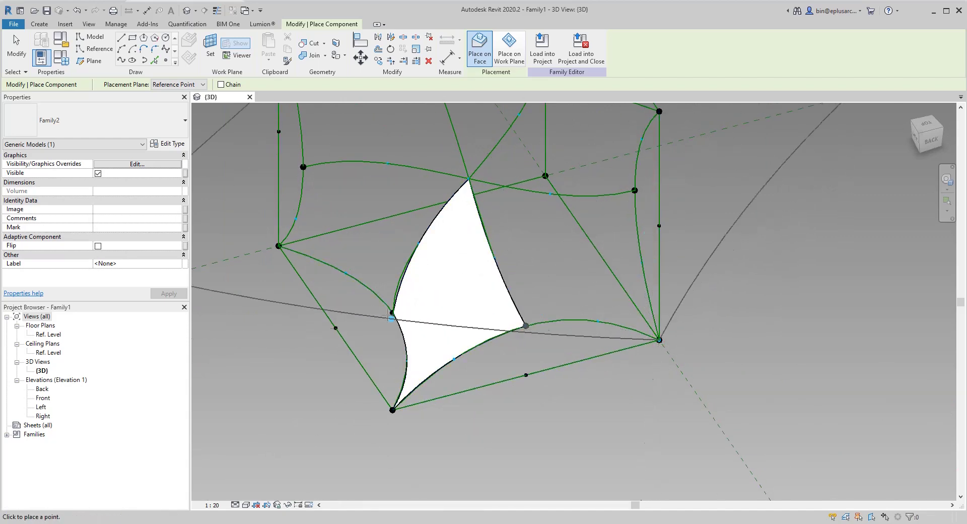
{"action": "left_click", "coordinate": [640, 261]}
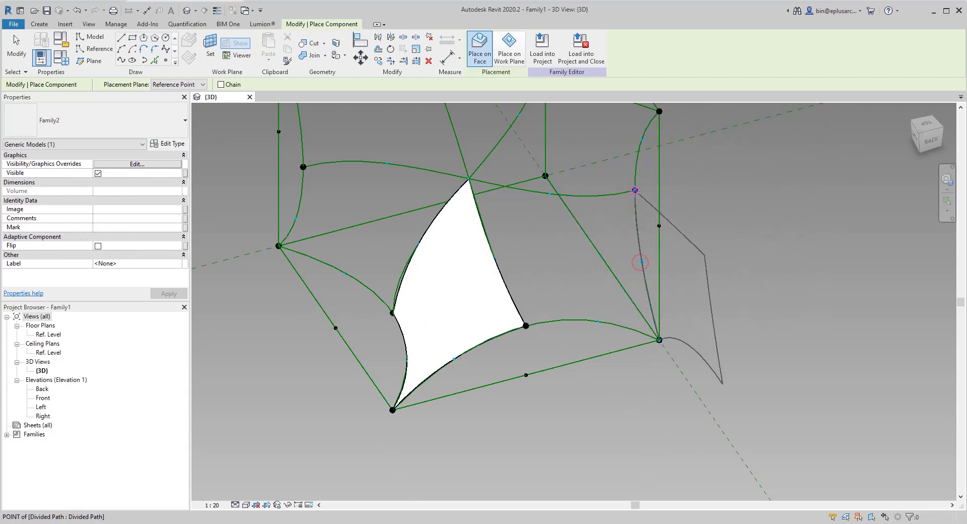
{"action": "left_click", "coordinate": [635, 190]}
{"action": "left_click", "coordinate": [598, 320]}
{"action": "left_click", "coordinate": [526, 326]}
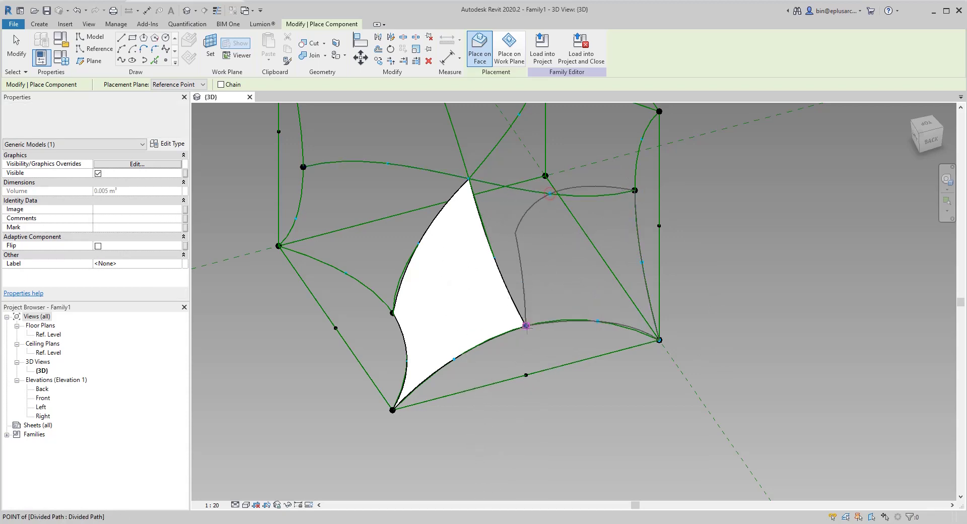
{"action": "left_click", "coordinate": [494, 258]}
Step: Place a third adaptive panel on the path nodes between the upper-right corner, its two curve junctions and the rig's centre
{"action": "mouse_move", "coordinate": [594, 270]}
{"action": "middle_mouse_down", "text": "shift"}
{"action": "mouse_move", "coordinate": [548, 186]}
{"action": "mouse_move", "coordinate": [554, 179]}
{"action": "middle_mouse_up", "text": "shift"}
{"action": "left_click", "coordinate": [572, 156]}
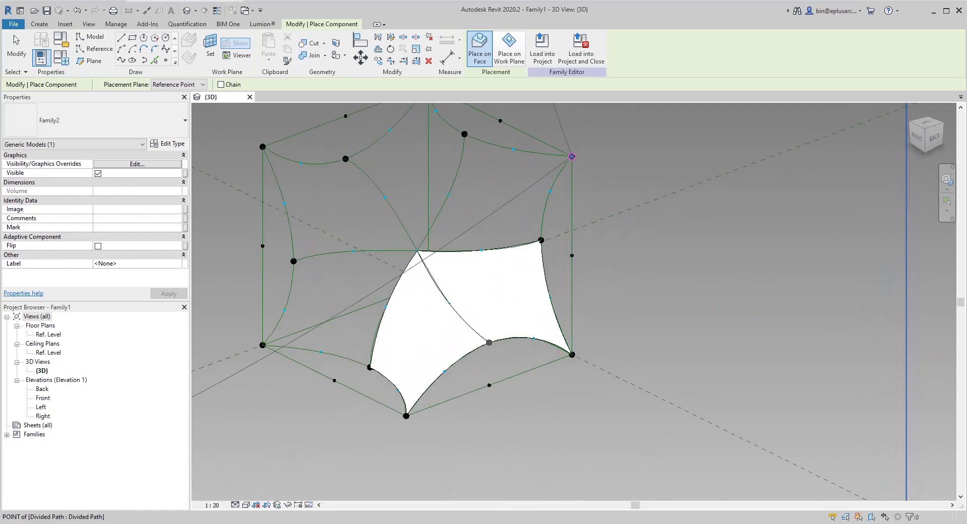
{"action": "left_click", "coordinate": [554, 192]}
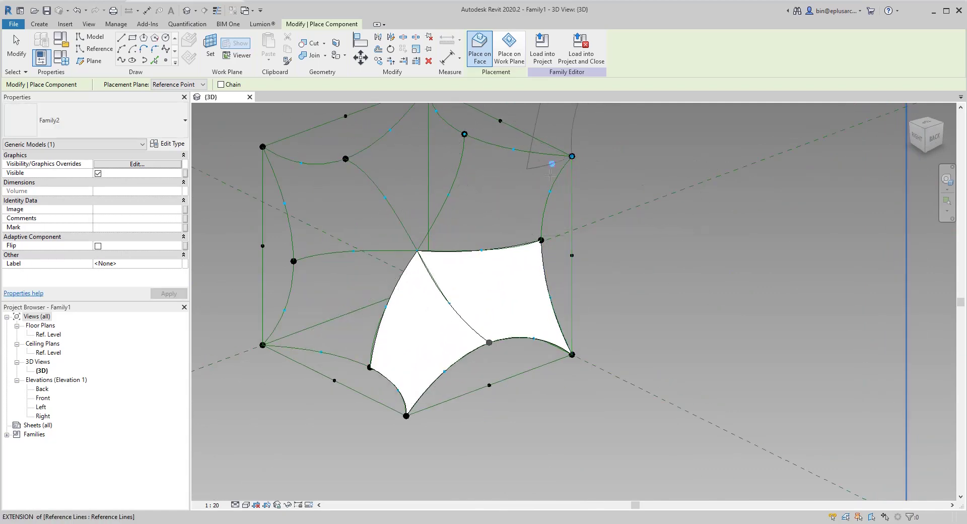
{"action": "left_click", "coordinate": [513, 149]}
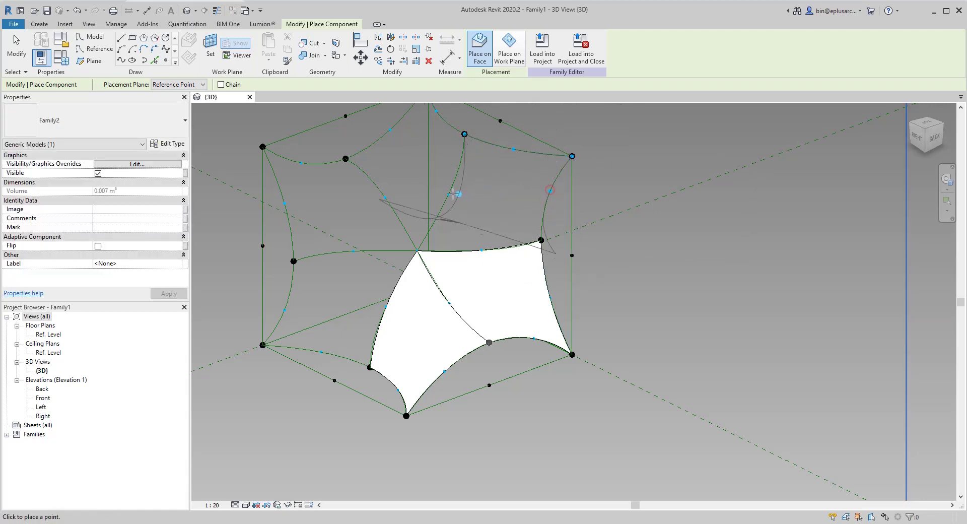
{"action": "left_click", "coordinate": [540, 239]}
{"action": "left_click", "coordinate": [418, 250]}
Step: Place a fourth adaptive panel on the path nodes between the rig's top back corner, its two curve junctions and the centre
{"action": "middle_click_drag", "start_coordinate": [429, 243], "coordinate": [505, 350]}
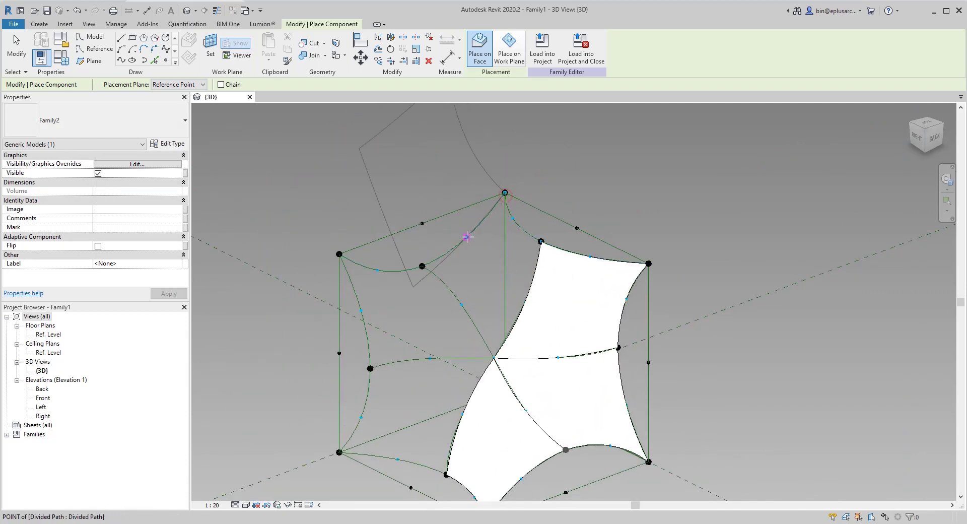
{"action": "left_click", "coordinate": [422, 265]}
{"action": "left_click", "coordinate": [461, 304]}
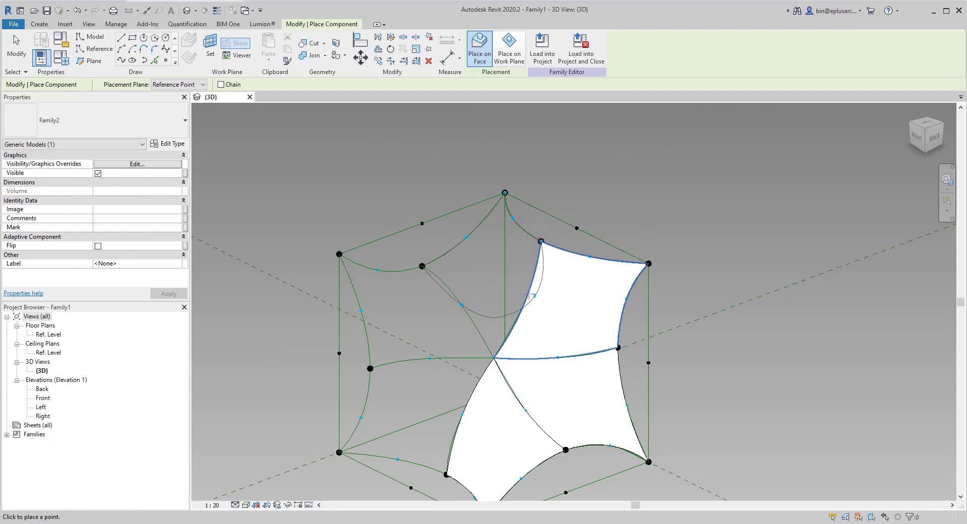
{"action": "left_click", "coordinate": [524, 301]}
{"action": "left_click", "coordinate": [493, 358]}
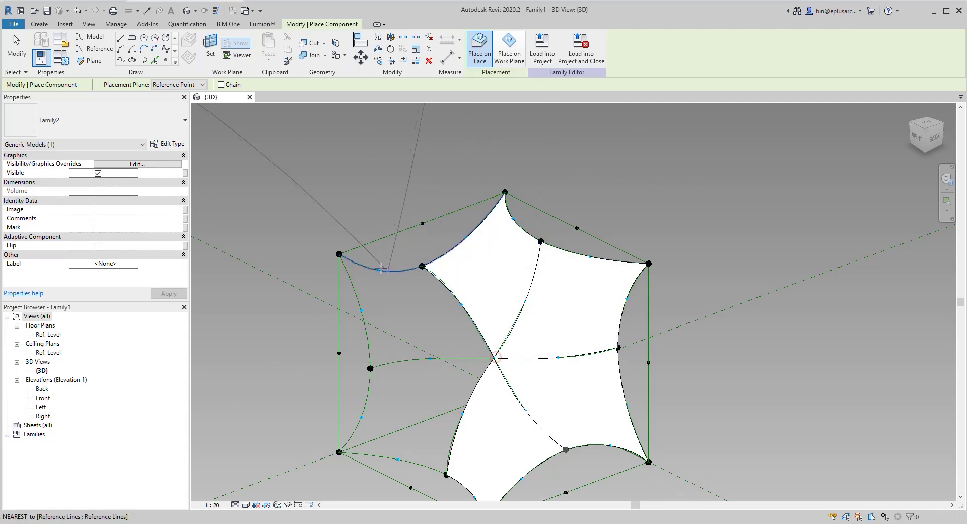
Step: Place a fifth adaptive panel on the path nodes between the rig's upper-left corner, its two curve junctions and the centre
{"action": "left_click", "coordinate": [339, 254]}
{"action": "left_click", "coordinate": [361, 310]}
{"action": "left_click", "coordinate": [370, 368]}
{"action": "left_click", "coordinate": [377, 270]}
{"action": "left_click", "coordinate": [429, 358]}
{"action": "left_click", "coordinate": [461, 304]}
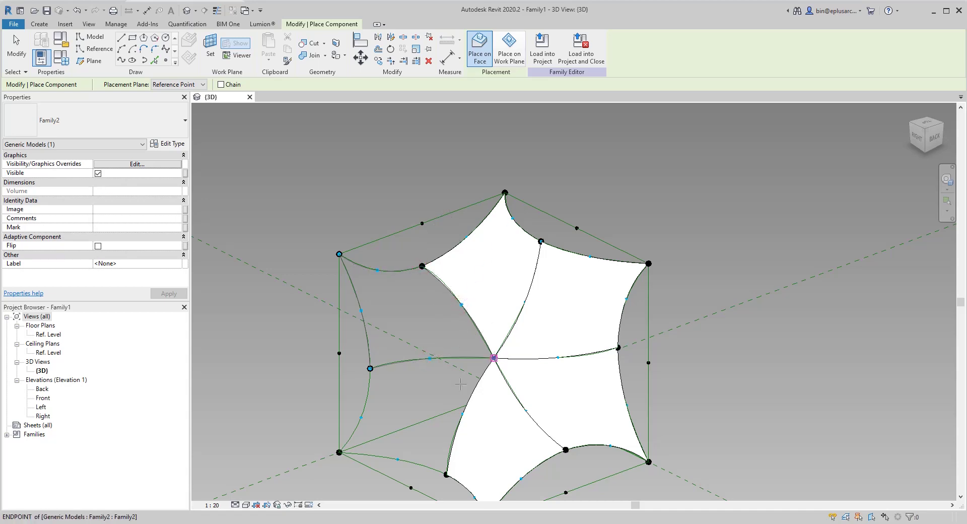
Step: Place the sixth adaptive panel on the path nodes between the rig's lower-left corner, its two curve junctions and the centre, ending panel placement
{"action": "middle_click_drag", "start_coordinate": [446, 383], "coordinate": [507, 264]}
{"action": "scroll", "coordinate": [438, 328], "scroll_direction": "up", "scroll_amount": 1}
{"action": "left_click", "coordinate": [396, 335]}
{"action": "left_click", "coordinate": [520, 361]}
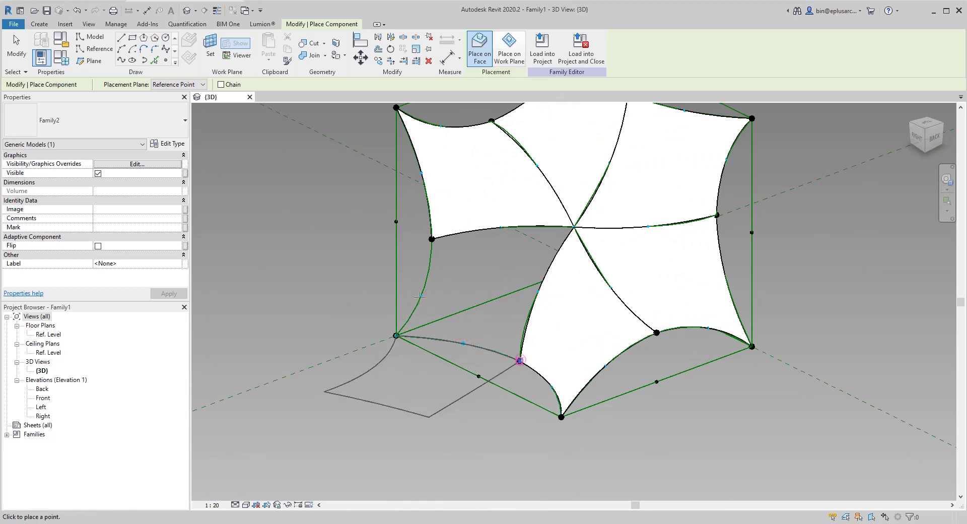
{"action": "left_click", "coordinate": [536, 292]}
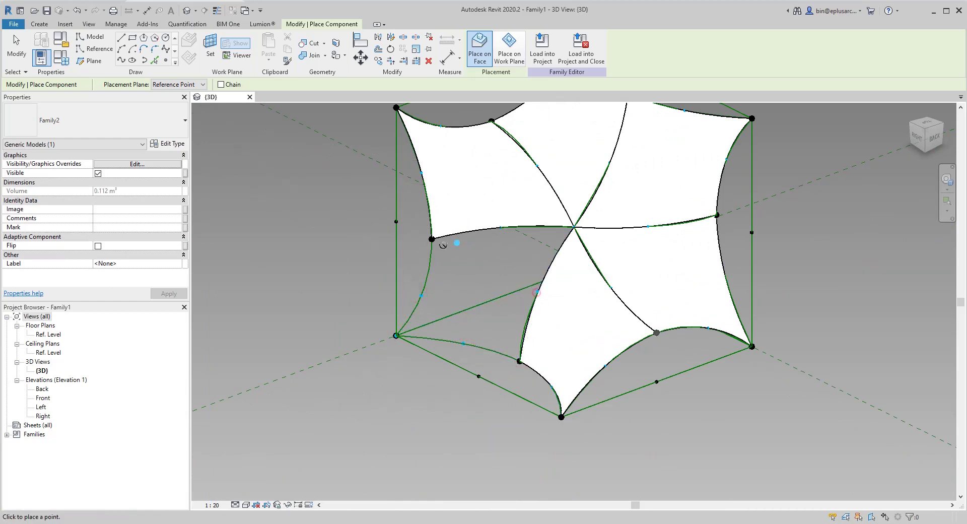
{"action": "left_click", "coordinate": [500, 228]}
{"action": "left_click", "coordinate": [573, 226]}
{"action": "scroll", "coordinate": [585, 236], "scroll_direction": "down", "scroll_amount": 3}
{"action": "scroll", "coordinate": [585, 235], "scroll_direction": "up", "scroll_amount": 3}
{"action": "key", "text": "Escape"}
Step: Examine the six-panel surface in shaded display from several angles, checking how the panels meet at the centre
{"action": "mouse_move", "coordinate": [635, 281]}
{"action": "middle_mouse_down", "text": "shift"}
{"action": "mouse_move", "coordinate": [607, 272]}
{"action": "mouse_move", "coordinate": [559, 207]}
{"action": "mouse_move", "coordinate": [636, 269]}
{"action": "middle_mouse_up", "text": "shift"}
{"action": "mouse_move", "coordinate": [522, 337]}
{"action": "middle_mouse_down"}
{"action": "mouse_move", "coordinate": [516, 328]}
{"action": "mouse_move", "coordinate": [592, 337]}
{"action": "mouse_move", "coordinate": [612, 325]}
{"action": "mouse_move", "coordinate": [492, 282]}
{"action": "mouse_move", "coordinate": [334, 274]}
{"action": "mouse_move", "coordinate": [635, 349]}
{"action": "mouse_move", "coordinate": [712, 237]}
{"action": "mouse_move", "coordinate": [748, 207]}
{"action": "mouse_move", "coordinate": [583, 270]}
{"action": "mouse_move", "coordinate": [553, 293]}
{"action": "mouse_move", "coordinate": [529, 294]}
{"action": "middle_mouse_up"}
{"action": "scroll", "coordinate": [556, 291], "scroll_direction": "up", "scroll_amount": 1}
{"action": "middle_click_drag", "start_coordinate": [561, 265], "coordinate": [548, 278]}
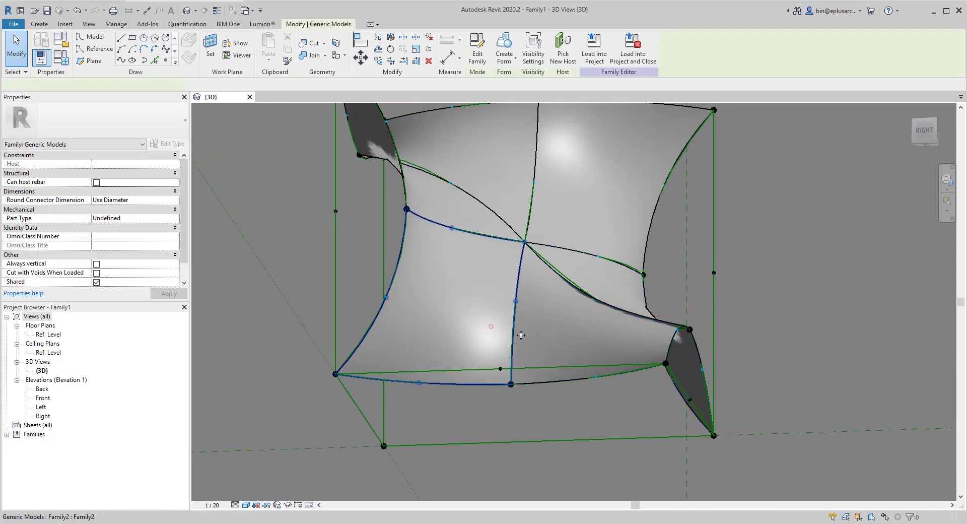
{"action": "middle_click_drag", "start_coordinate": [520, 334], "coordinate": [617, 269], "text": "shift"}
{"action": "scroll", "coordinate": [554, 328], "scroll_direction": "down", "scroll_amount": 4}
{"action": "scroll", "coordinate": [617, 269], "scroll_direction": "up", "scroll_amount": 4}
{"action": "middle_click_drag", "start_coordinate": [514, 258], "coordinate": [736, 386], "text": "shift"}
{"action": "scroll", "coordinate": [499, 318], "scroll_direction": "up", "scroll_amount": 2}
{"action": "middle_click_drag", "start_coordinate": [735, 386], "coordinate": [610, 360], "text": "shift"}
Step: Open the family types and set the W parameter to 2000, applying it to the rig
{"action": "left_click", "coordinate": [61, 57]}
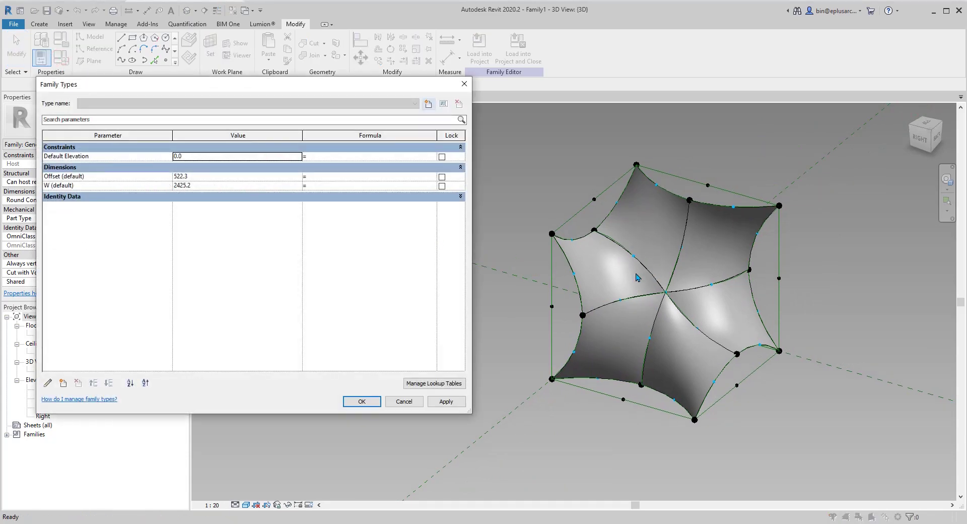
{"action": "left_click", "coordinate": [198, 186]}
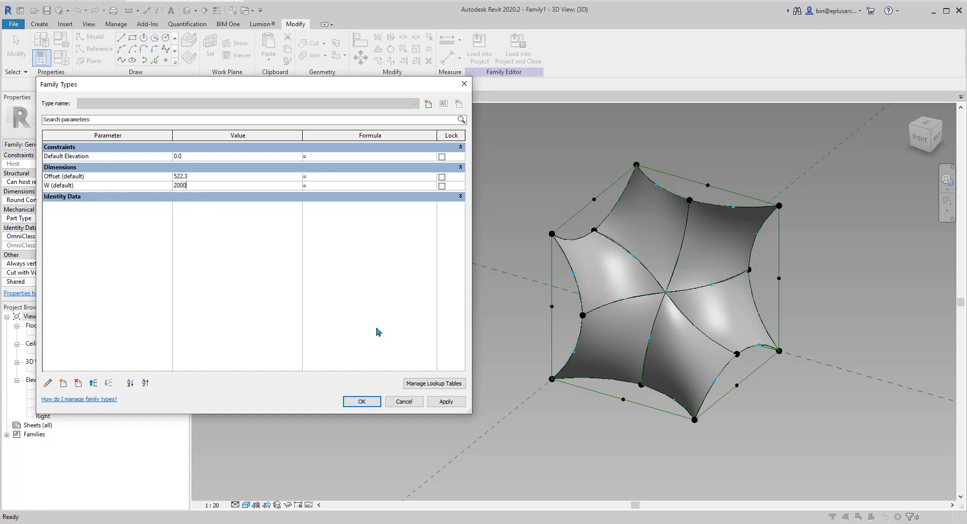
{"action": "left_click", "coordinate": [446, 402]}
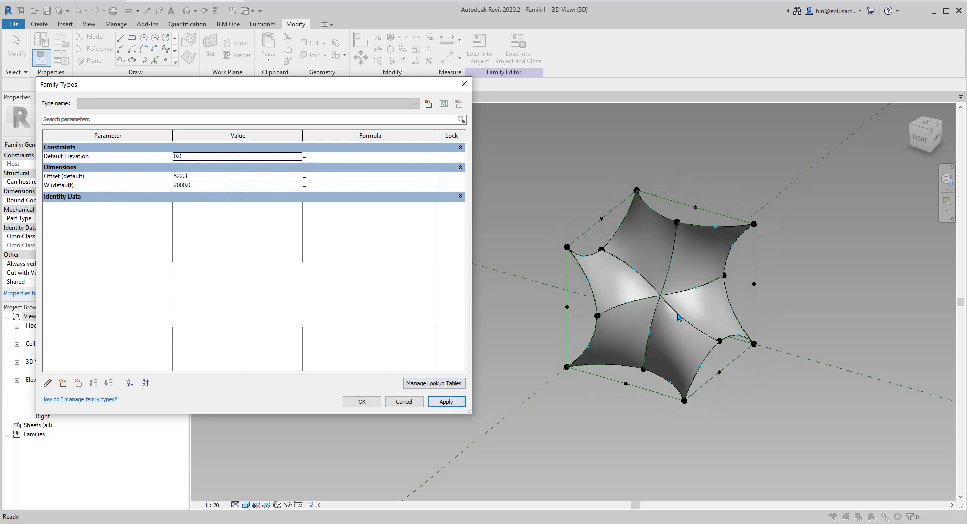
Step: Flex the surface by applying an Offset of 300 and then 500
{"action": "left_click", "coordinate": [192, 176]}
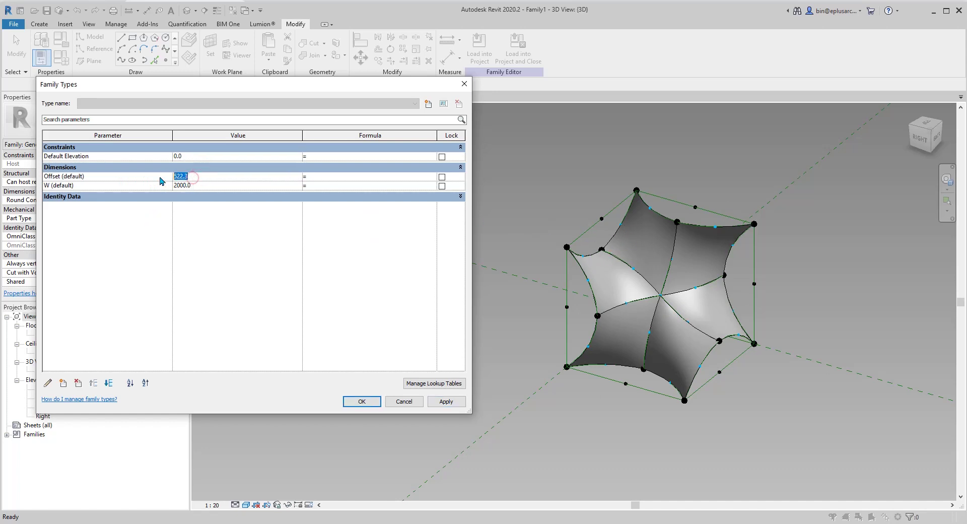
{"action": "type", "text": "300"}
{"action": "left_click", "coordinate": [444, 401]}
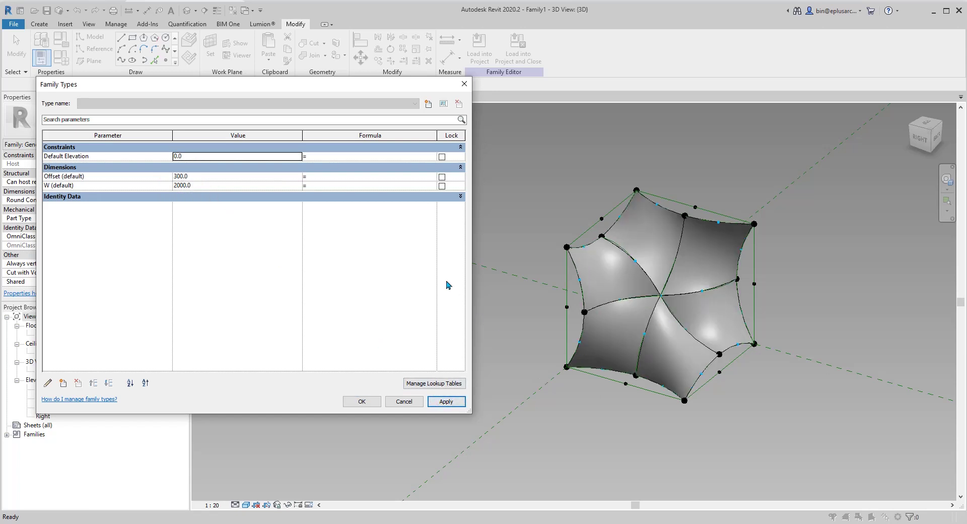
{"action": "left_click", "coordinate": [217, 177]}
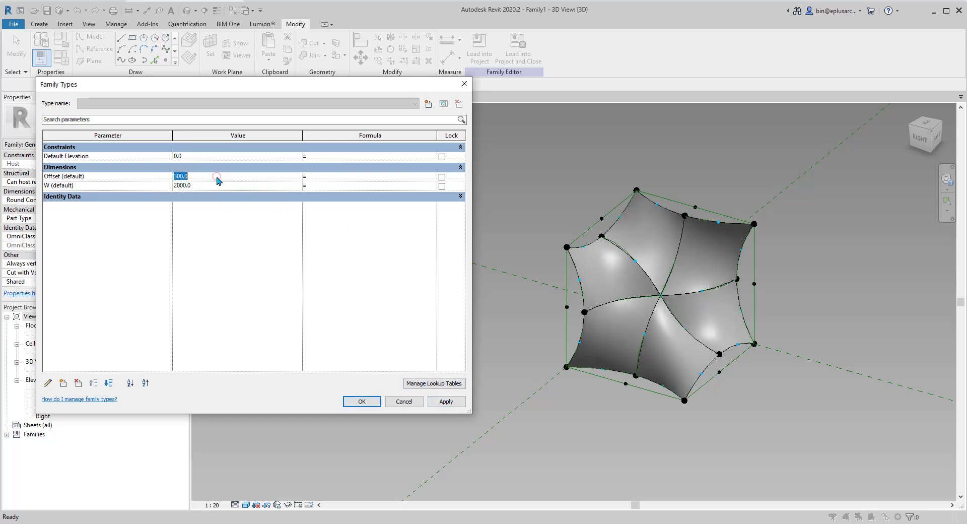
{"action": "left_click", "coordinate": [446, 401]}
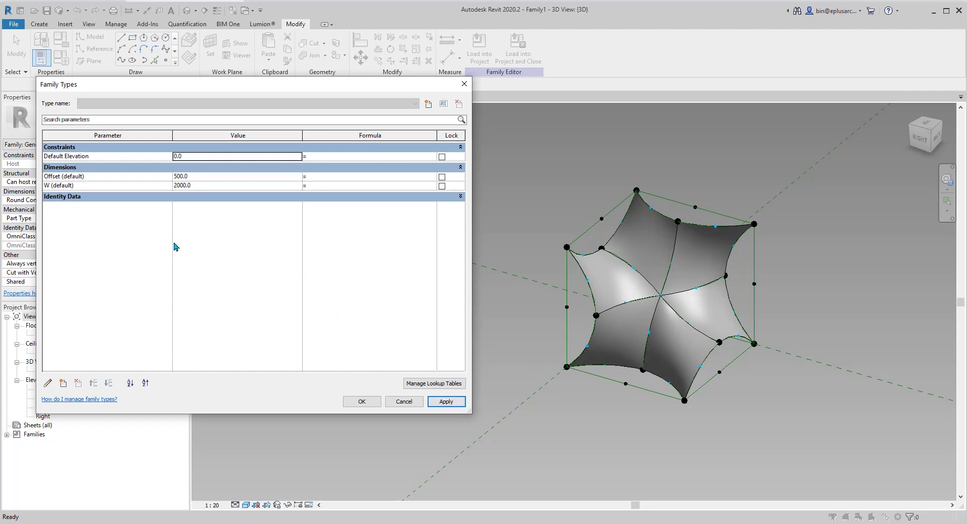
Step: Add a Number-type instance family parameter named Scale
{"action": "left_click", "coordinate": [63, 383]}
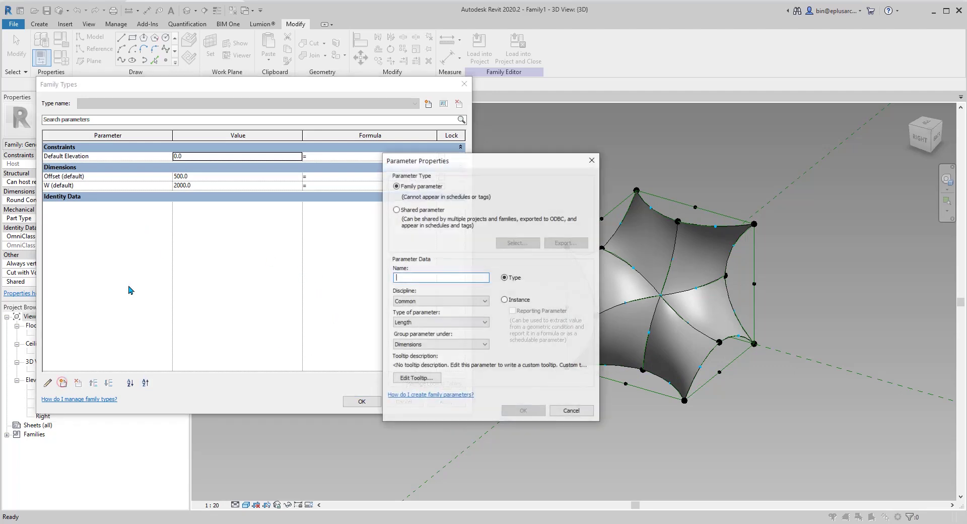
{"action": "type", "text": "Scale"}
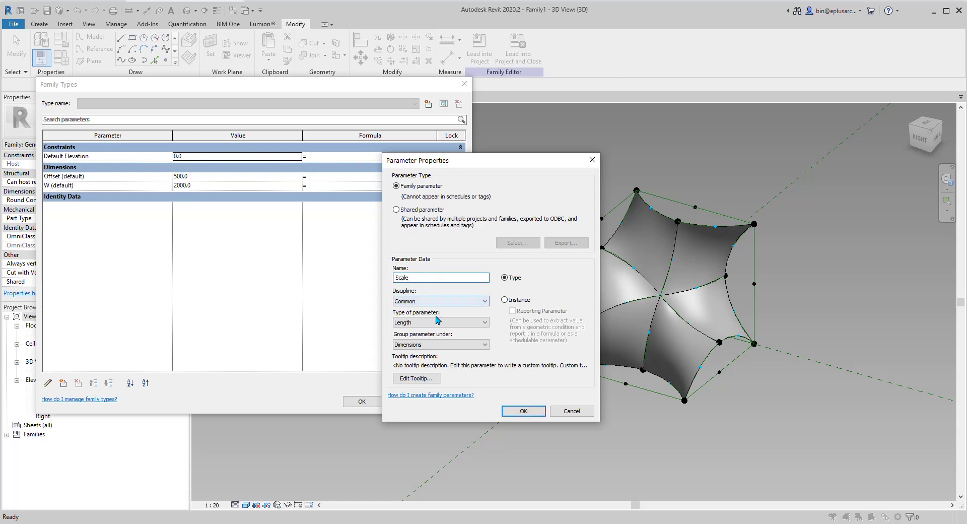
{"action": "left_click", "coordinate": [437, 321]}
{"action": "left_click", "coordinate": [413, 346]}
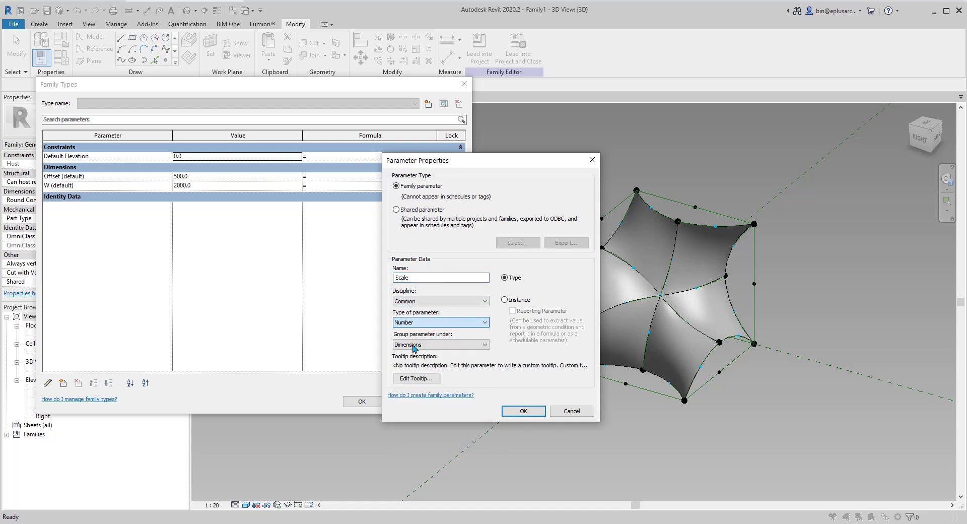
{"action": "left_click", "coordinate": [509, 300]}
{"action": "left_click", "coordinate": [531, 409]}
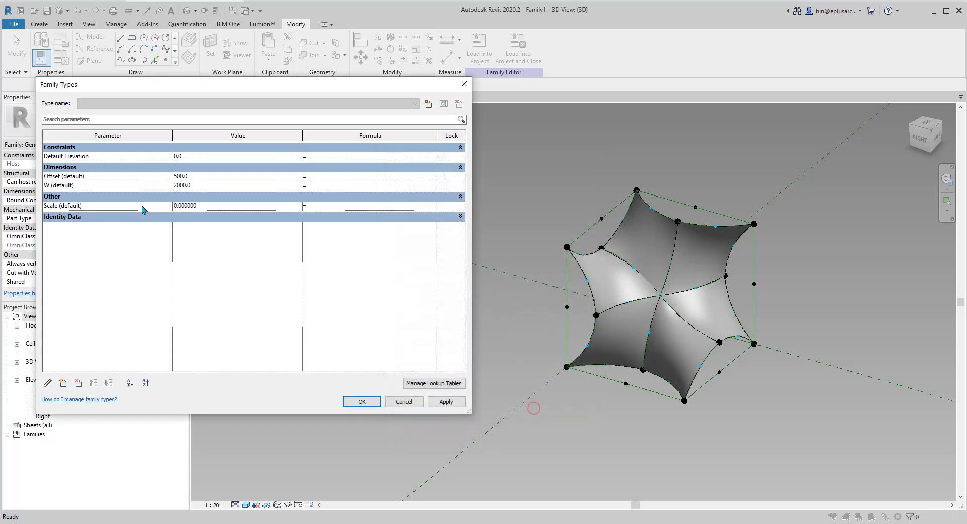
Step: Set Scale to 0.5 and drive Offset with the formula W * Scale, applying both to the model
{"action": "left_click_drag", "start_coordinate": [174, 207], "coordinate": [211, 209]}
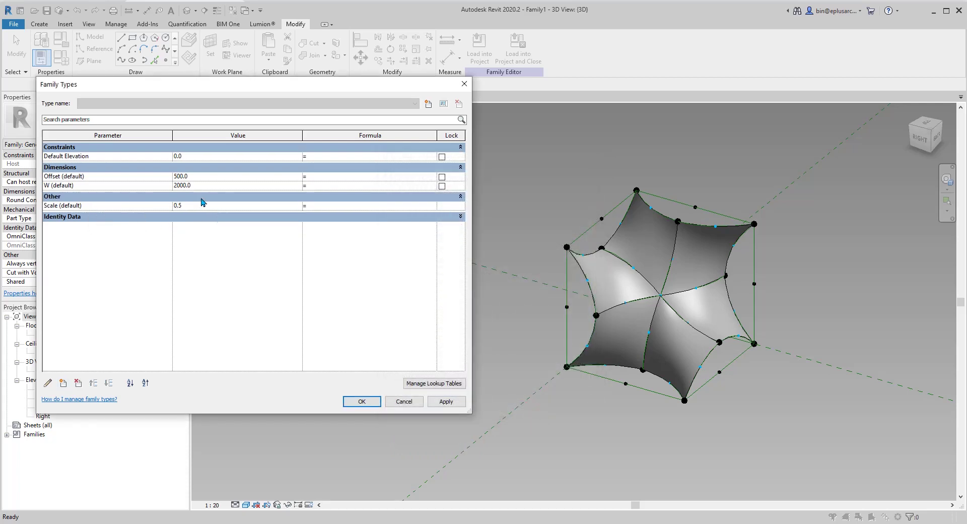
{"action": "type", "text": "0.5"}
{"action": "left_click", "coordinate": [214, 175]}
{"action": "left_click", "coordinate": [319, 176]}
{"action": "left_click", "coordinate": [321, 263]}
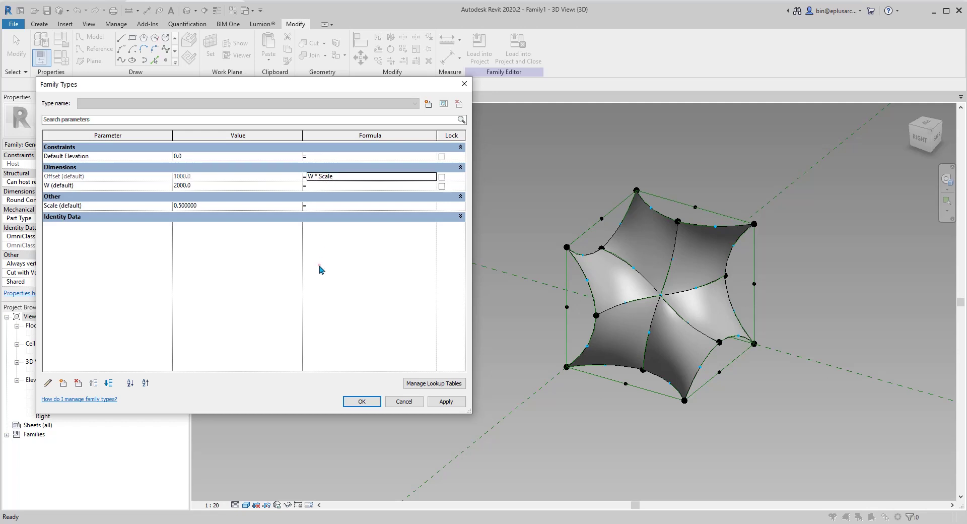
{"action": "left_click", "coordinate": [445, 405]}
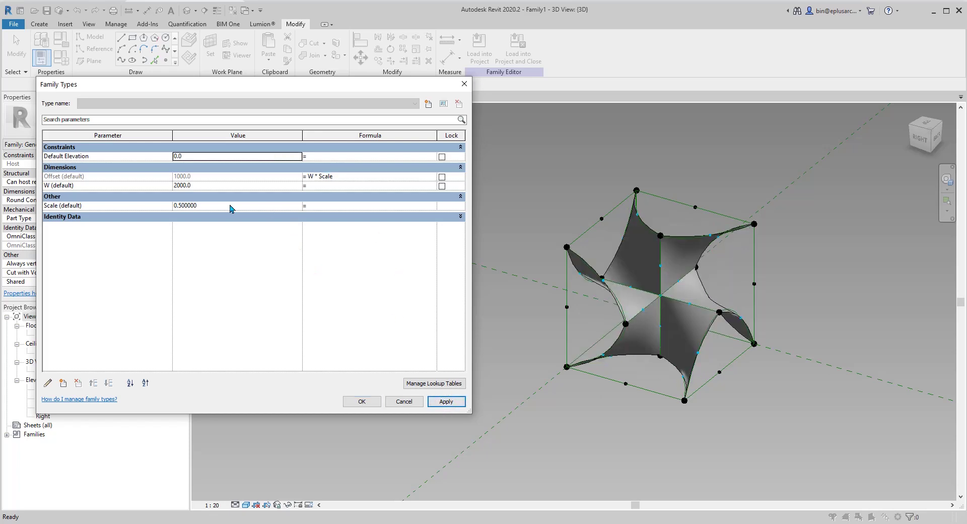
Step: Edit the Offset parameter so it is grouped under Other
{"action": "left_click", "coordinate": [83, 177]}
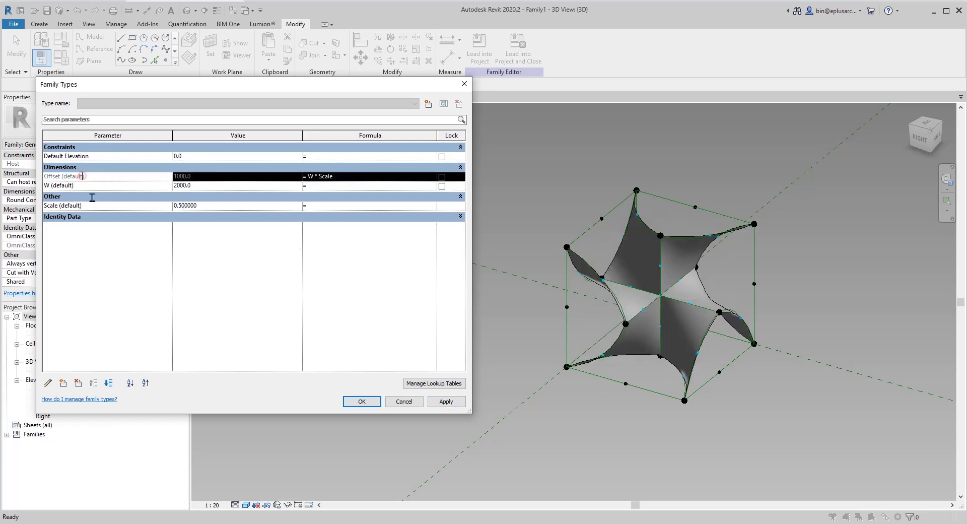
{"action": "left_click", "coordinate": [49, 382]}
{"action": "left_click", "coordinate": [443, 344]}
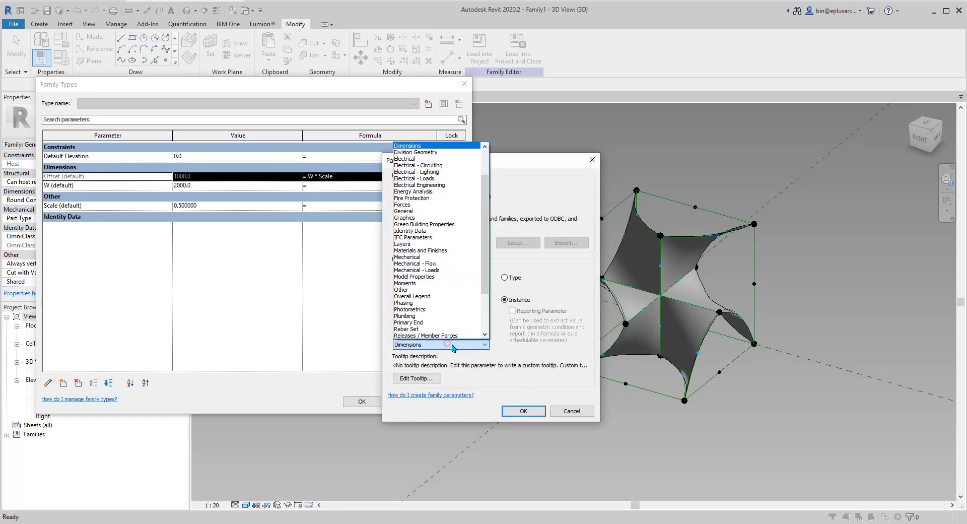
{"action": "key", "text": "o"}
{"action": "left_click", "coordinate": [410, 290]}
{"action": "left_click", "coordinate": [523, 411]}
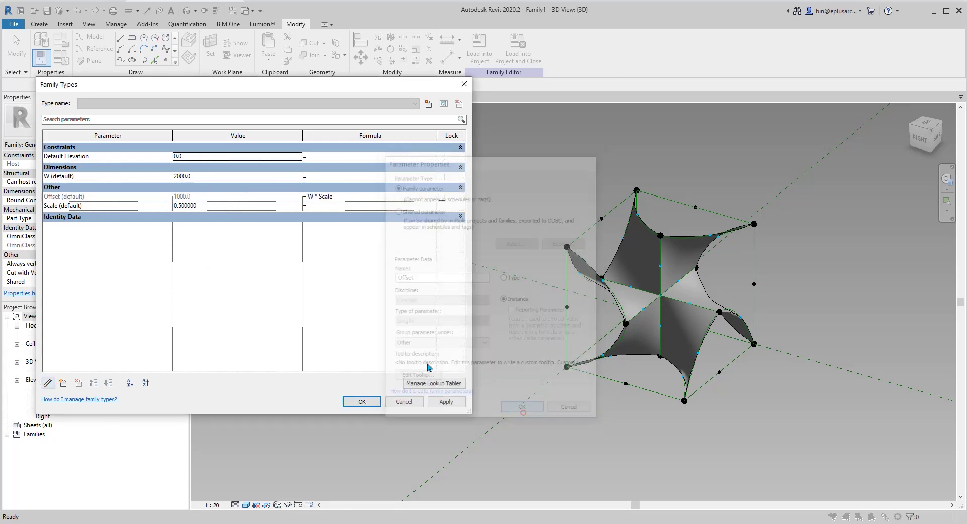
Step: Edit the Scale parameter so it is grouped under Dimensions, and apply the change
{"action": "left_click", "coordinate": [87, 206]}
{"action": "left_click", "coordinate": [49, 382]}
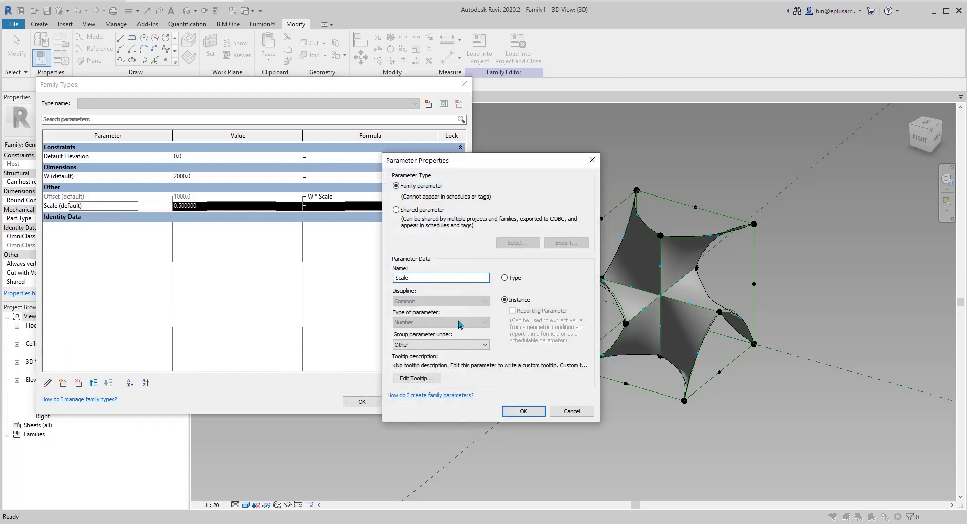
{"action": "left_click", "coordinate": [460, 345]}
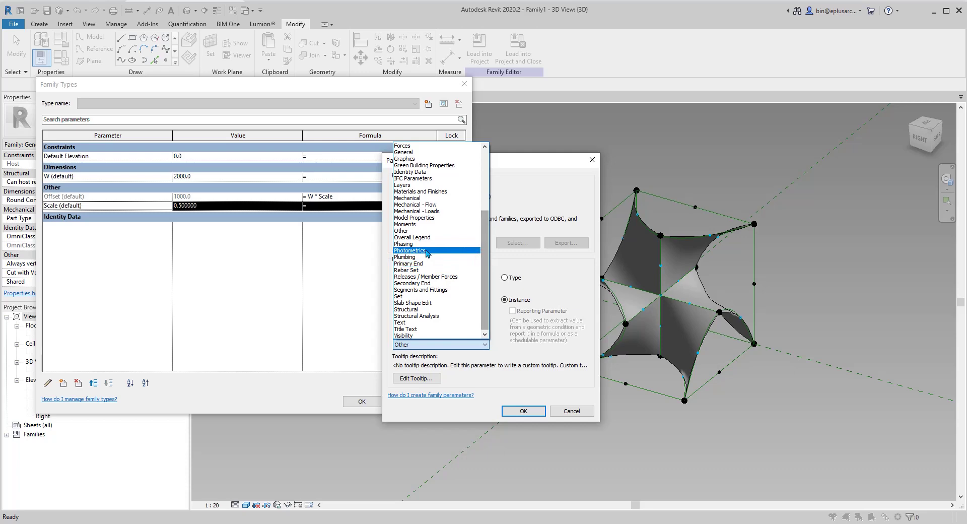
{"action": "key", "text": "d"}
{"action": "left_click", "coordinate": [409, 152]}
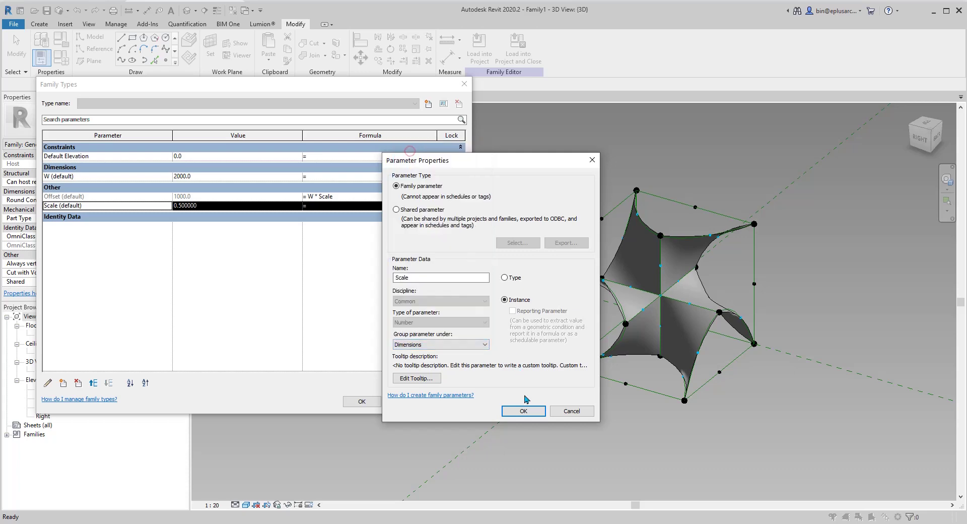
{"action": "left_click", "coordinate": [523, 411]}
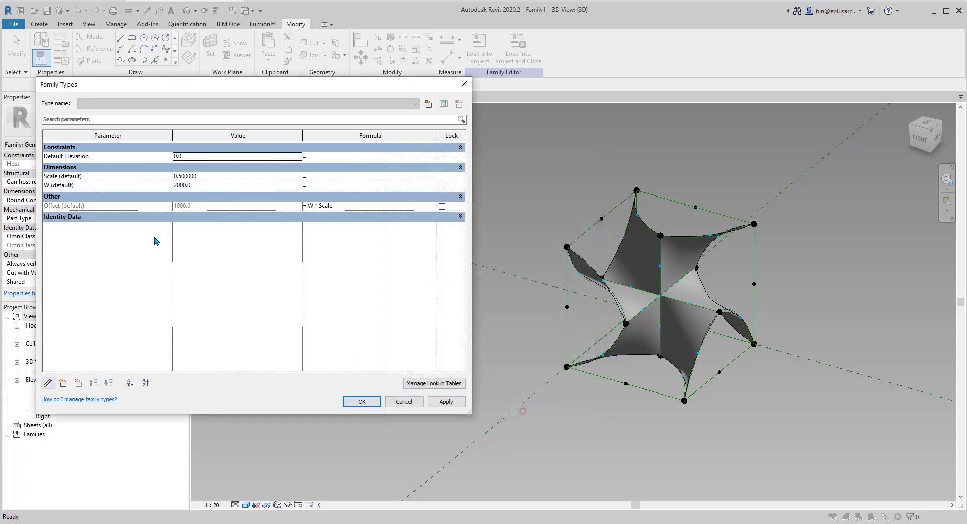
{"action": "left_click", "coordinate": [446, 401]}
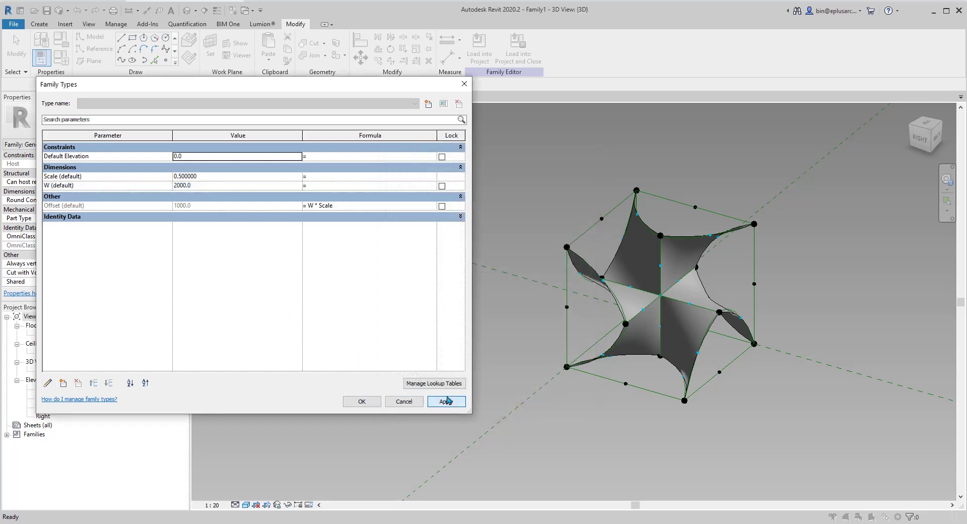
Step: Flex the surface with a Scale of 0.3, and settle on a Scale of 0.25
{"action": "left_click", "coordinate": [212, 177]}
{"action": "type", "text": "0.3"}
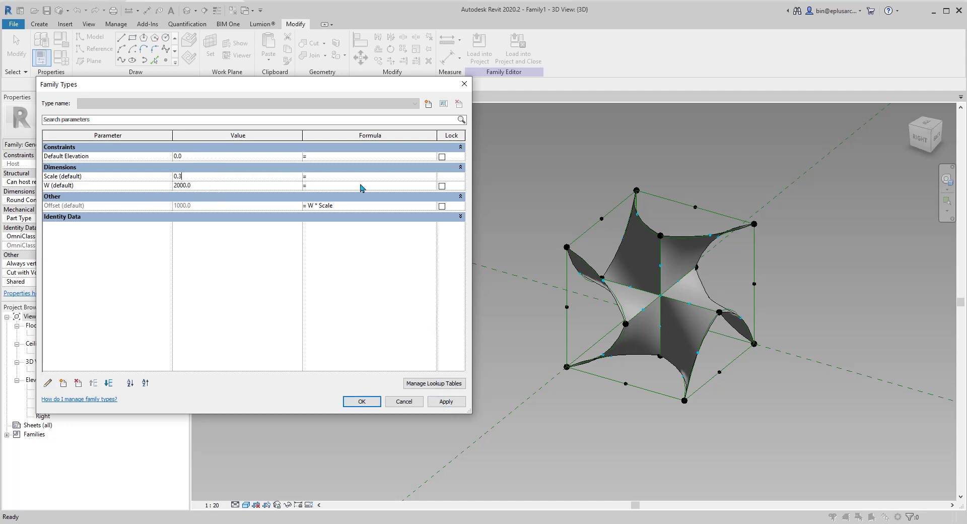
{"action": "left_click", "coordinate": [451, 398]}
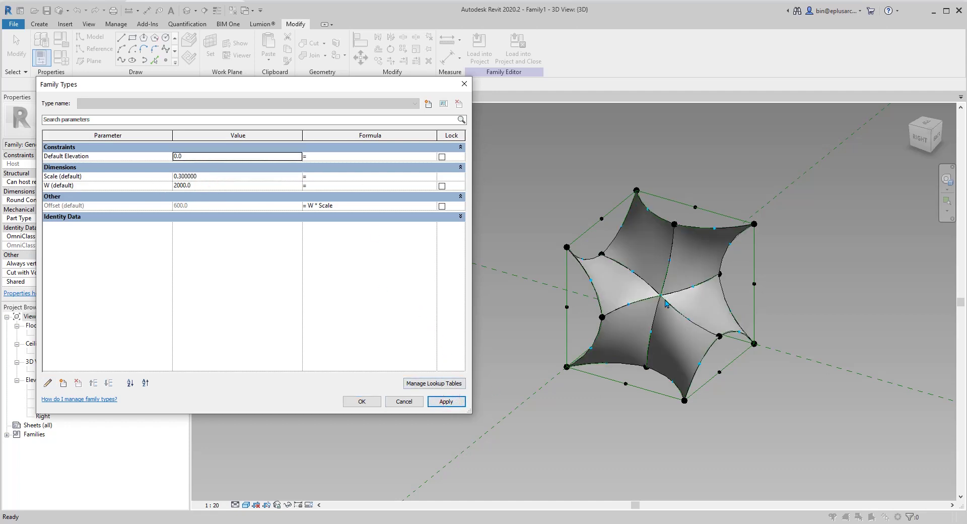
{"action": "left_click", "coordinate": [236, 176]}
{"action": "type", "text": "0.25"}
{"action": "left_click", "coordinate": [447, 402]}
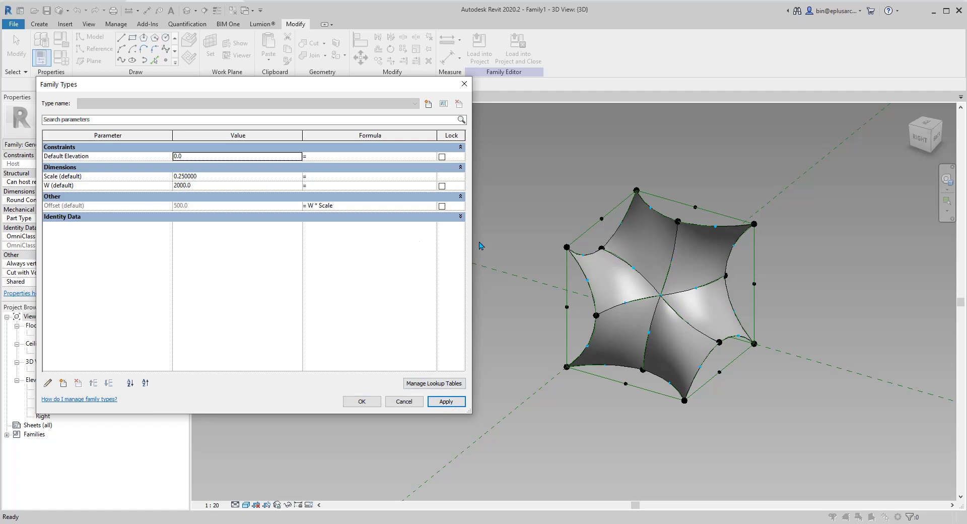
Step: Flex W at 2500 and 3000, set it to 1000, and accept the family types
{"action": "left_click", "coordinate": [205, 185]}
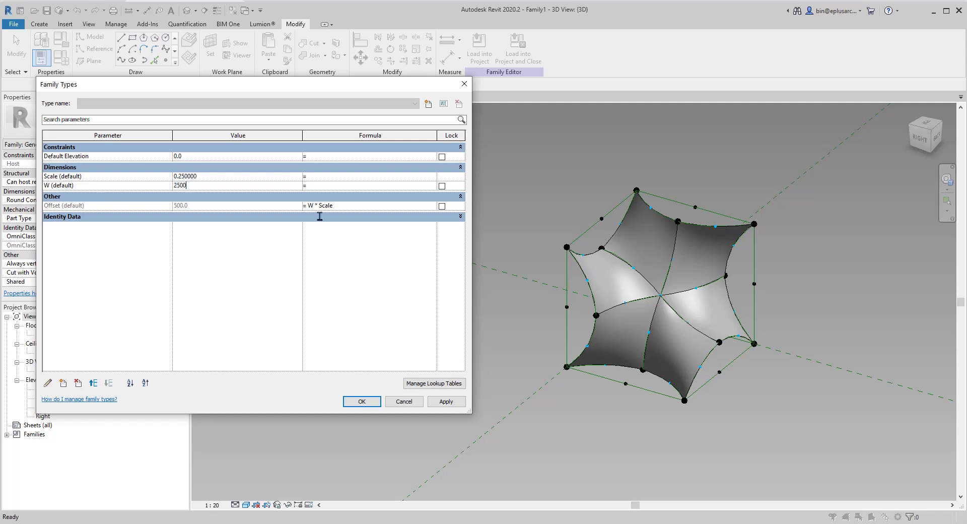
{"action": "left_click", "coordinate": [445, 407]}
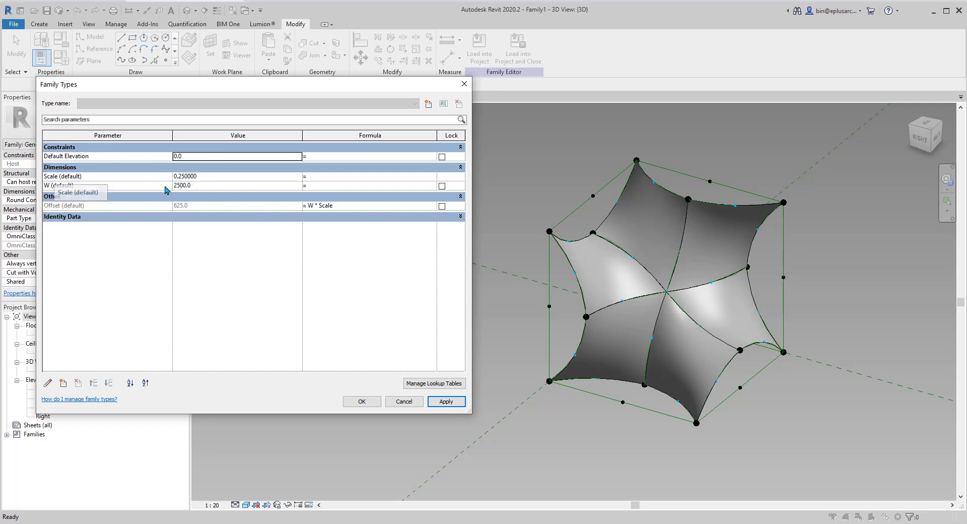
{"action": "left_click", "coordinate": [190, 186]}
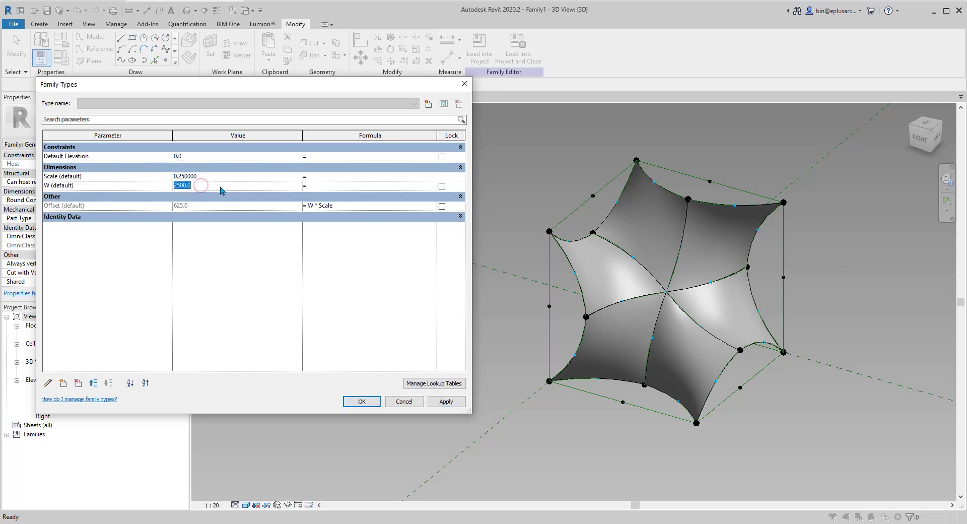
{"action": "type", "text": "30"}
{"action": "left_click", "coordinate": [438, 401]}
{"action": "left_click", "coordinate": [228, 187]}
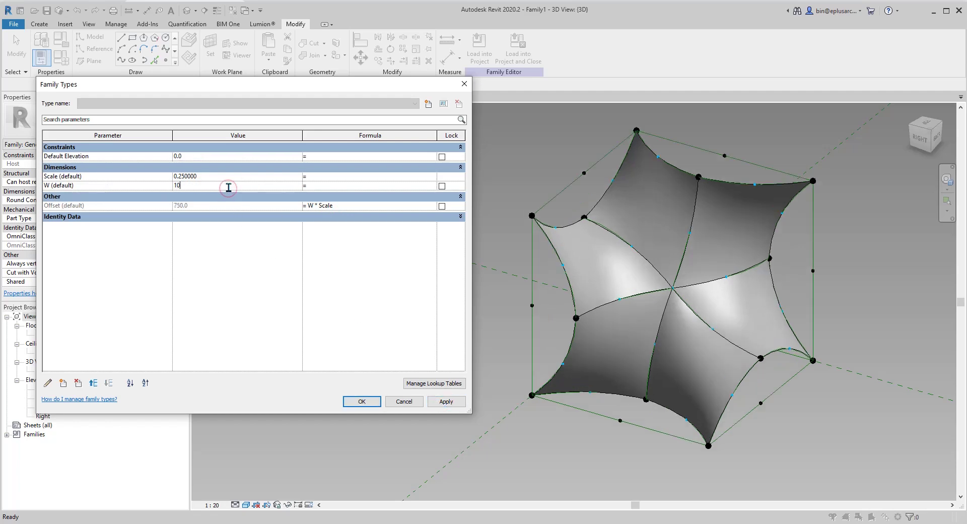
{"action": "left_click", "coordinate": [445, 402]}
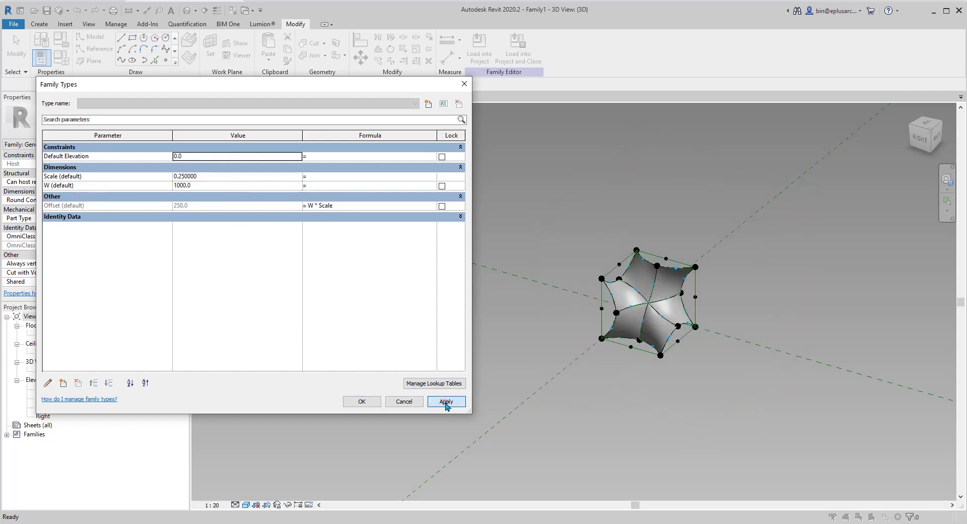
{"action": "left_click", "coordinate": [362, 402]}
Step: Examine the resized gyroid unit from several angles, inspecting its individual panels and shared edges
{"action": "middle_click_drag", "start_coordinate": [658, 320], "coordinate": [646, 344]}
{"action": "left_click", "coordinate": [563, 347]}
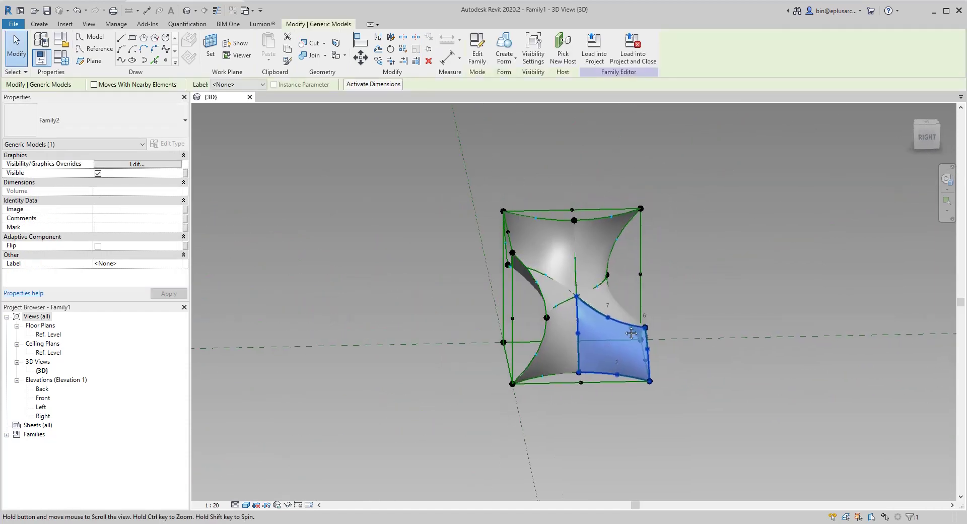
{"action": "scroll", "coordinate": [631, 333], "scroll_direction": "up", "scroll_amount": 2}
{"action": "left_click", "coordinate": [573, 234]}
{"action": "scroll", "coordinate": [587, 293], "scroll_direction": "down", "scroll_amount": 2}
{"action": "middle_click_drag", "start_coordinate": [604, 300], "coordinate": [550, 326], "text": "shift"}
{"action": "middle_click_drag", "start_coordinate": [579, 388], "coordinate": [592, 342], "text": "shift"}
{"action": "scroll", "coordinate": [600, 339], "scroll_direction": "down", "scroll_amount": 1}
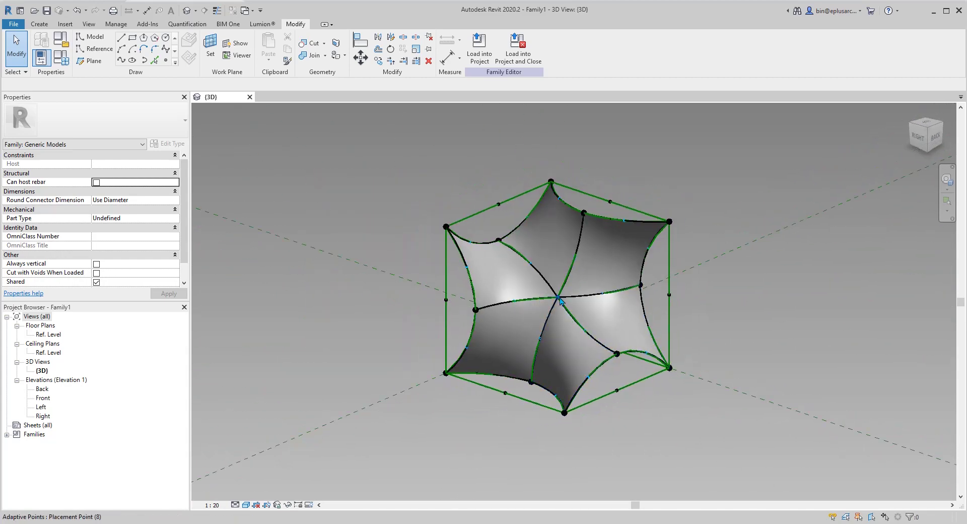
{"action": "scroll", "coordinate": [552, 301], "scroll_direction": "down", "scroll_amount": 2}
{"action": "middle_click_drag", "start_coordinate": [568, 340], "coordinate": [603, 357], "text": "shift"}
{"action": "scroll", "coordinate": [568, 342], "scroll_direction": "up", "scroll_amount": 1}
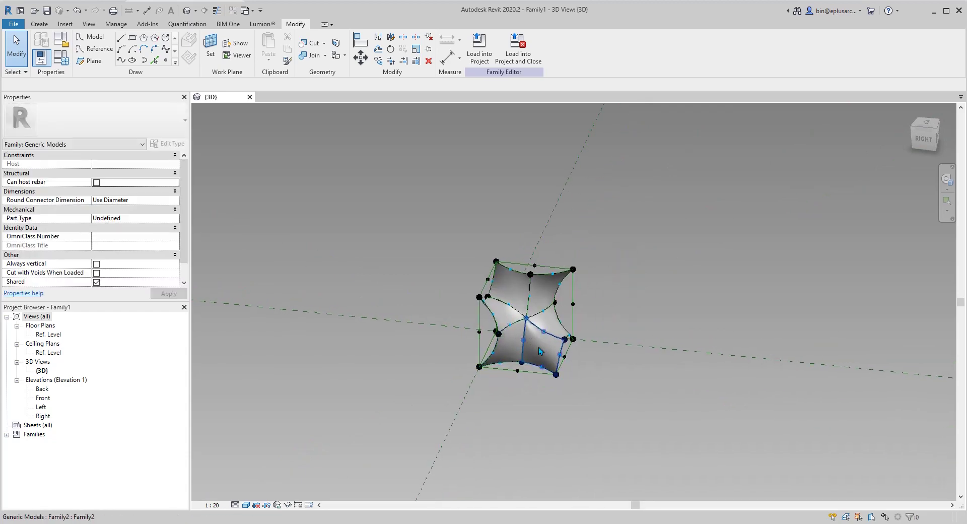
{"action": "middle_click_drag", "start_coordinate": [536, 340], "coordinate": [526, 344], "text": "shift"}
Step: Switch to the browser to compare the unit with the gyroid surface reference images, and return to Revit
{"action": "key", "text": "alt+Tab"}
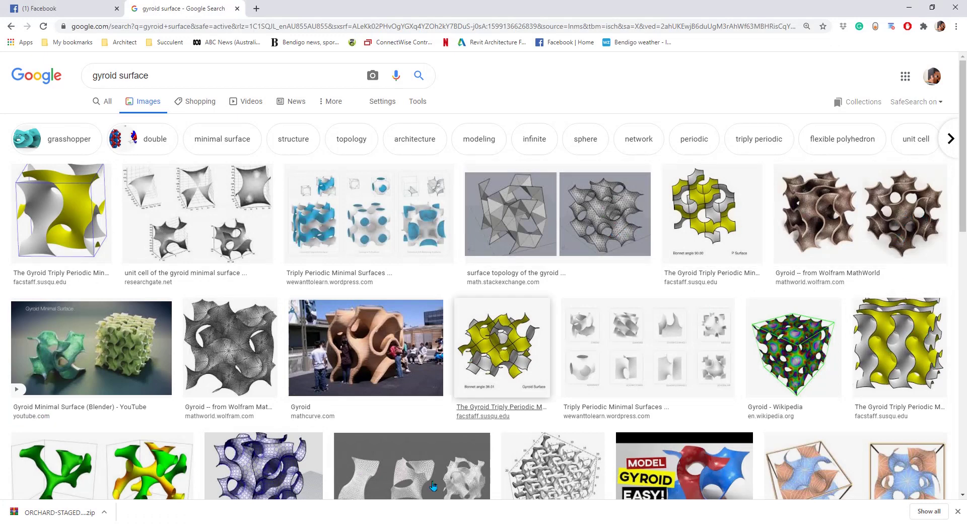
{"action": "key", "text": "alt+Tab"}
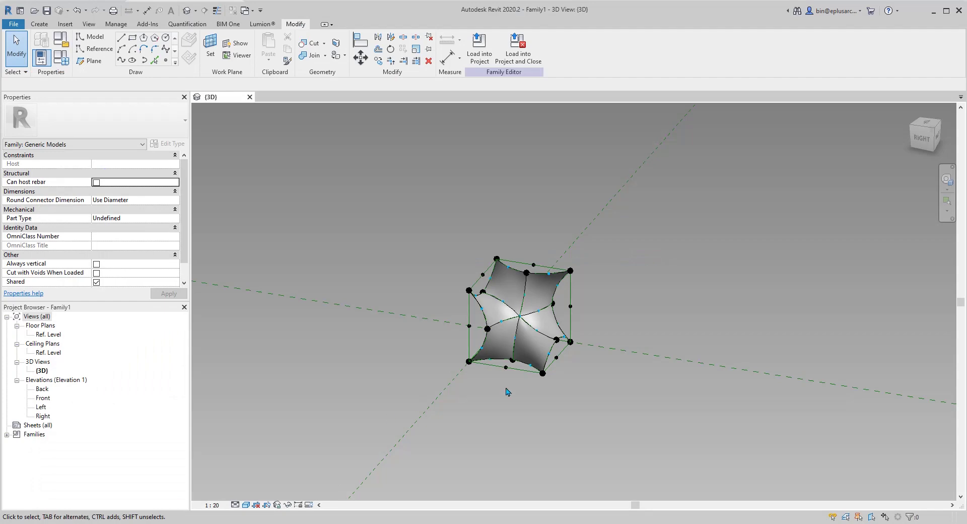
{"action": "scroll", "coordinate": [470, 375], "scroll_direction": "up", "scroll_amount": 4}
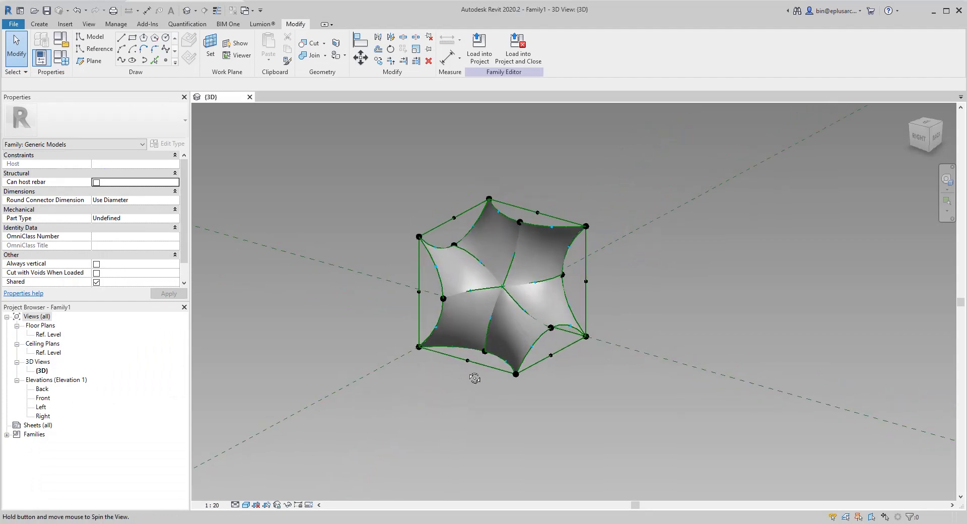